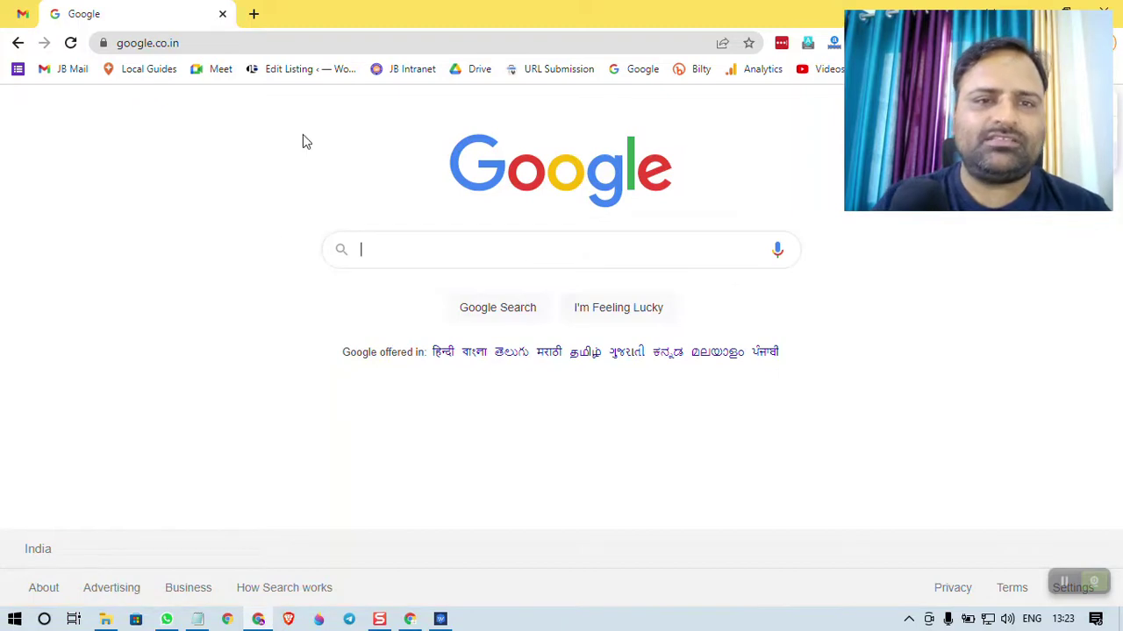
- Go to app.hubspot.com in the browser
left_click(238, 44)
type("a")
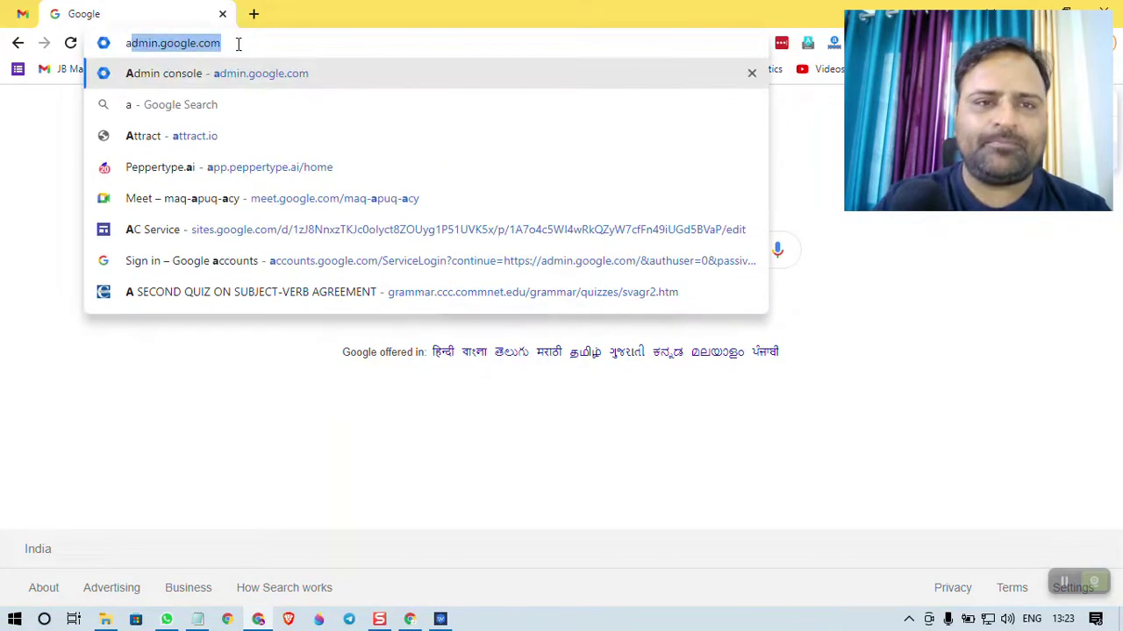
type("pp.hu")
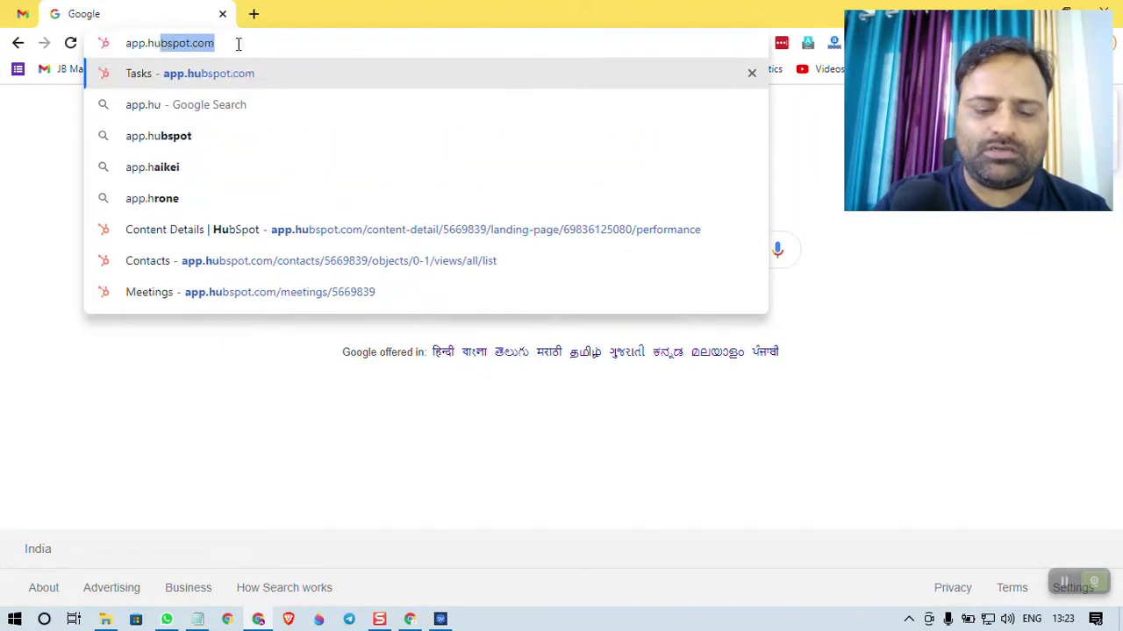
type("bspot.com")
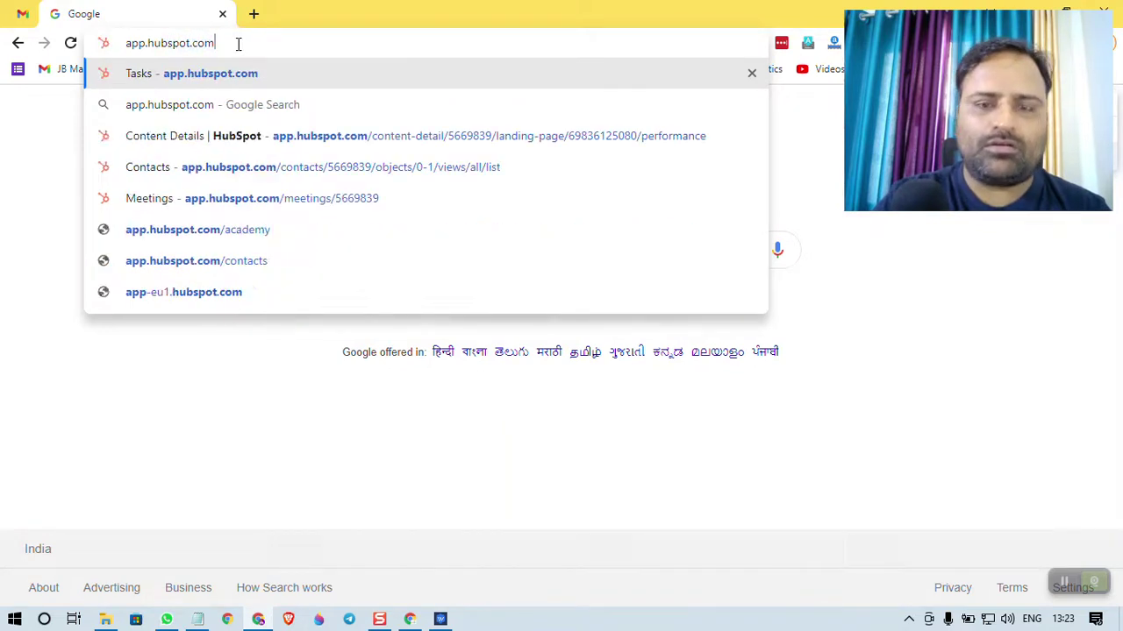
key("Return")
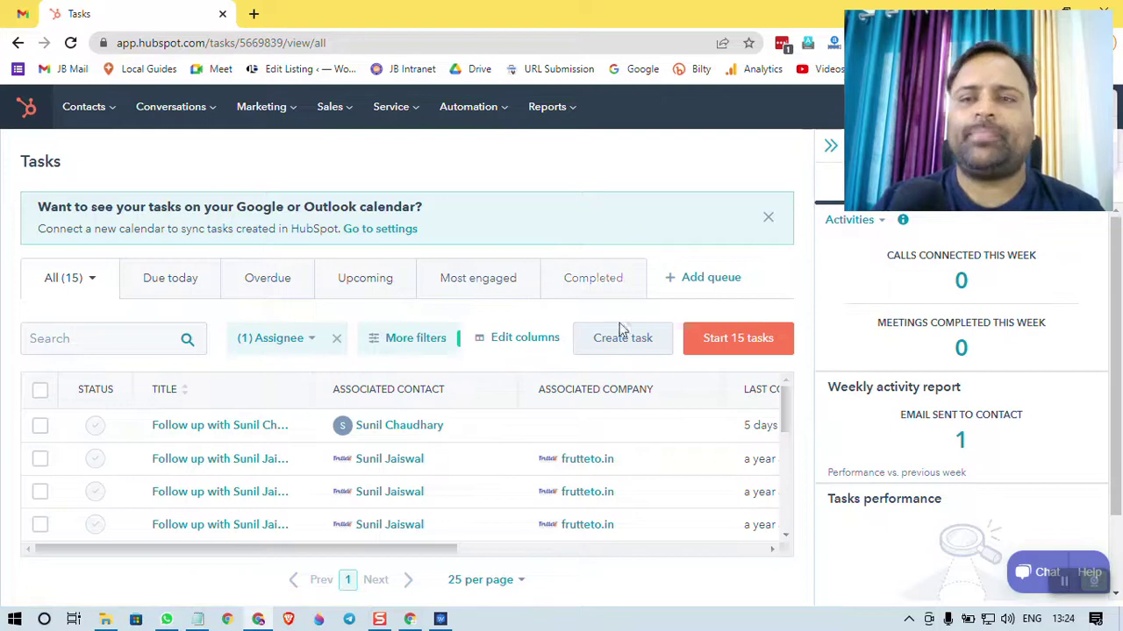
- Open the list of landing pages in the marketing section and move the recording widget off the page controls
left_click(265, 109)
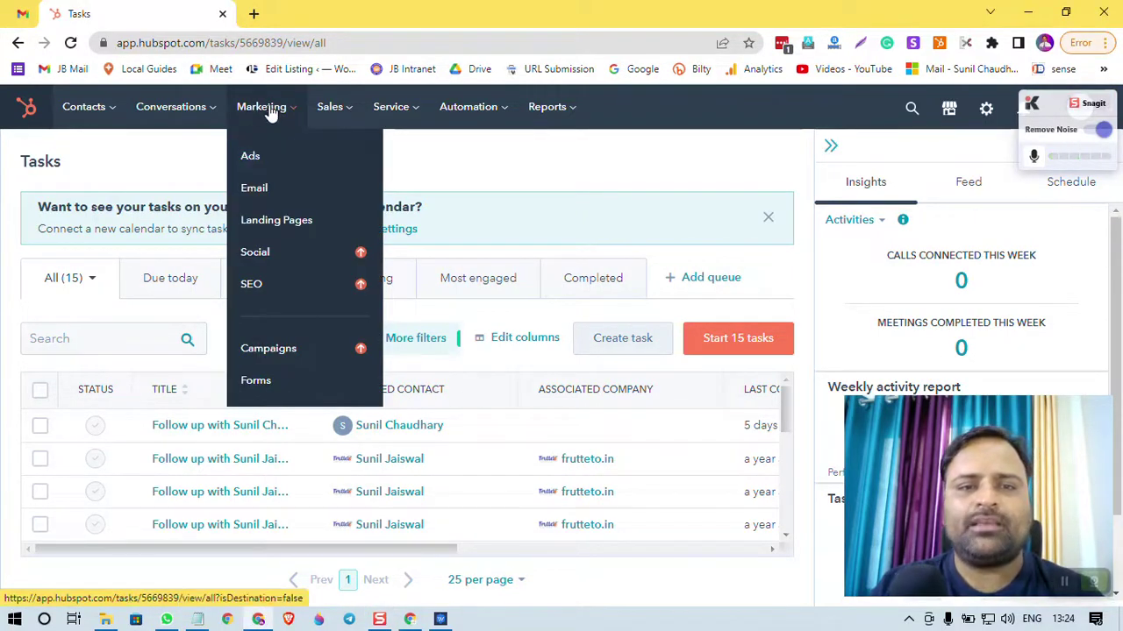
left_click(270, 225)
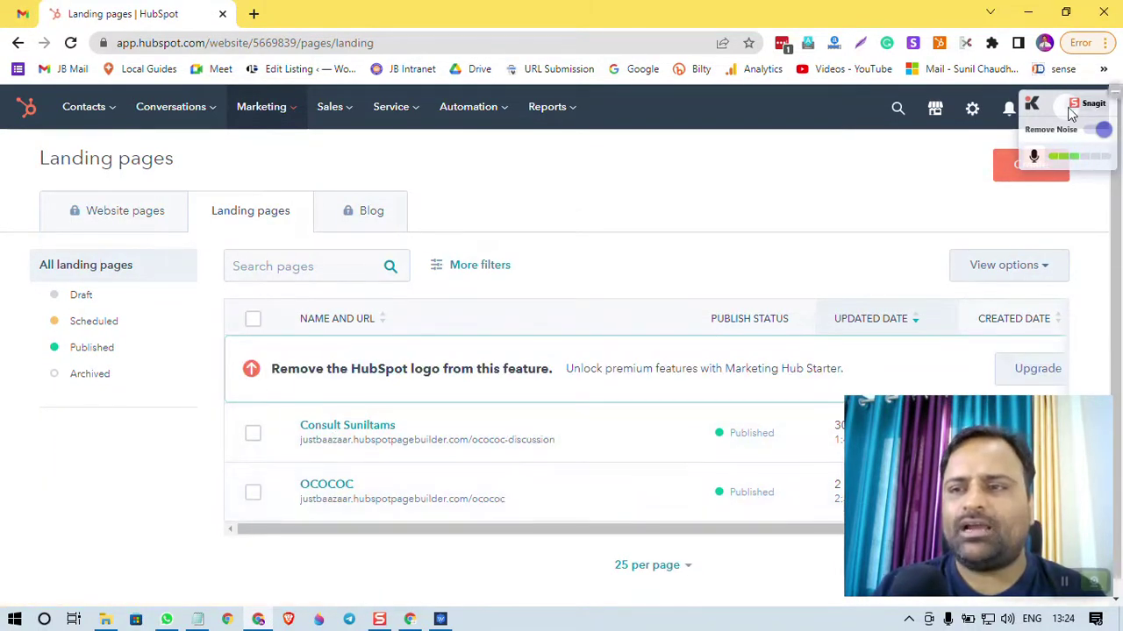
left_click_drag(1058, 109, 1042, 338)
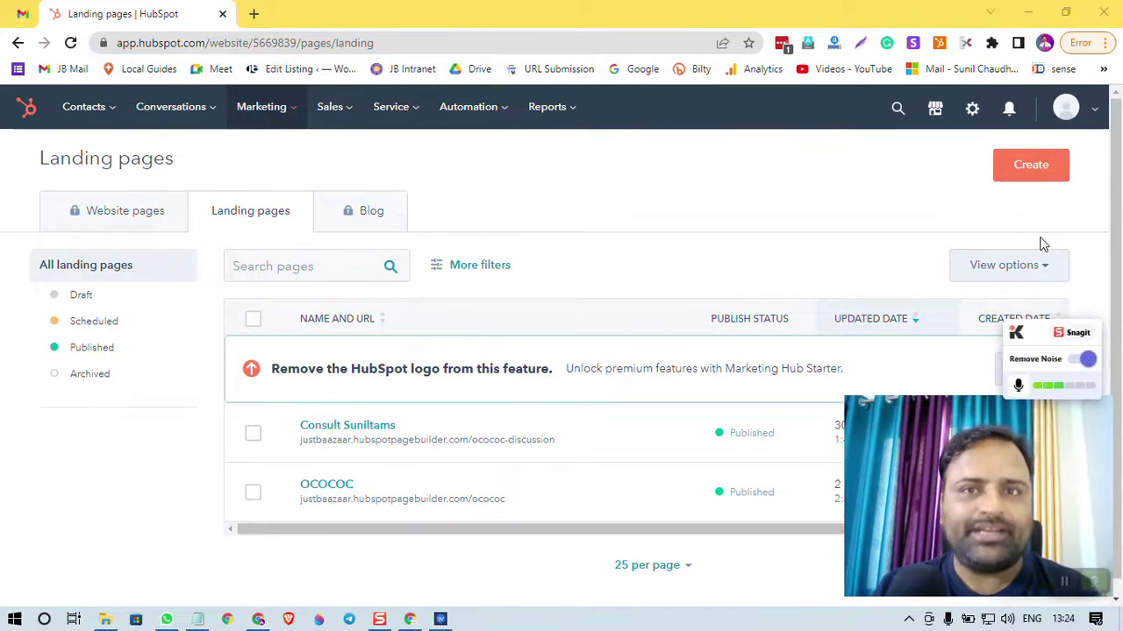
- Create a new landing page named "Get The Best SEO Services" on justbaazaar.hubspotpagebuilder.com
left_click(1042, 172)
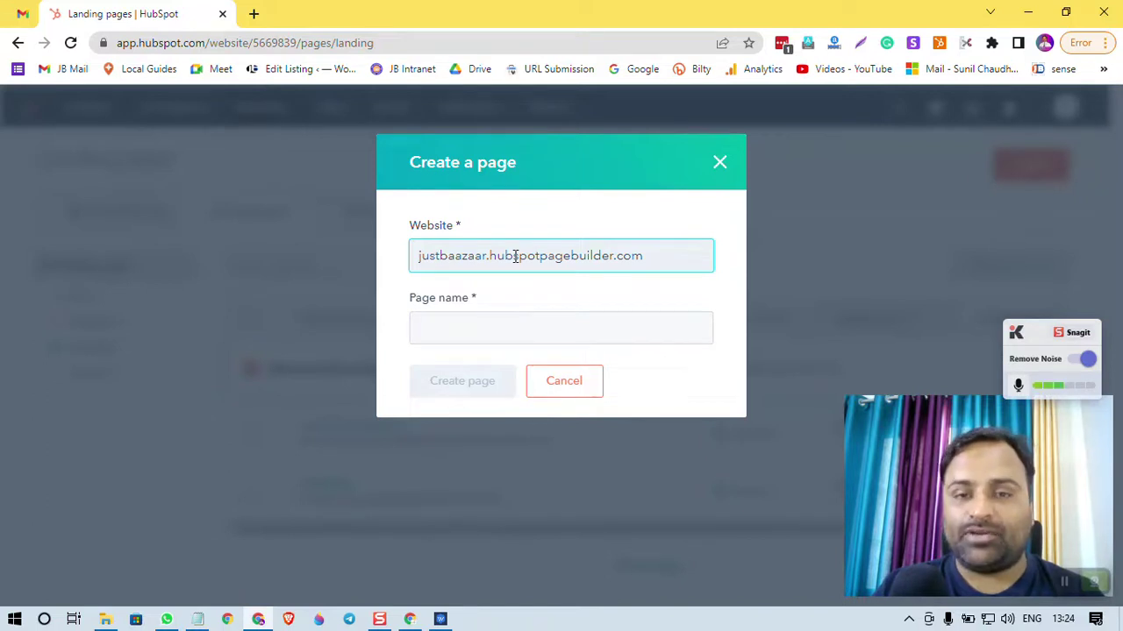
left_click(456, 334)
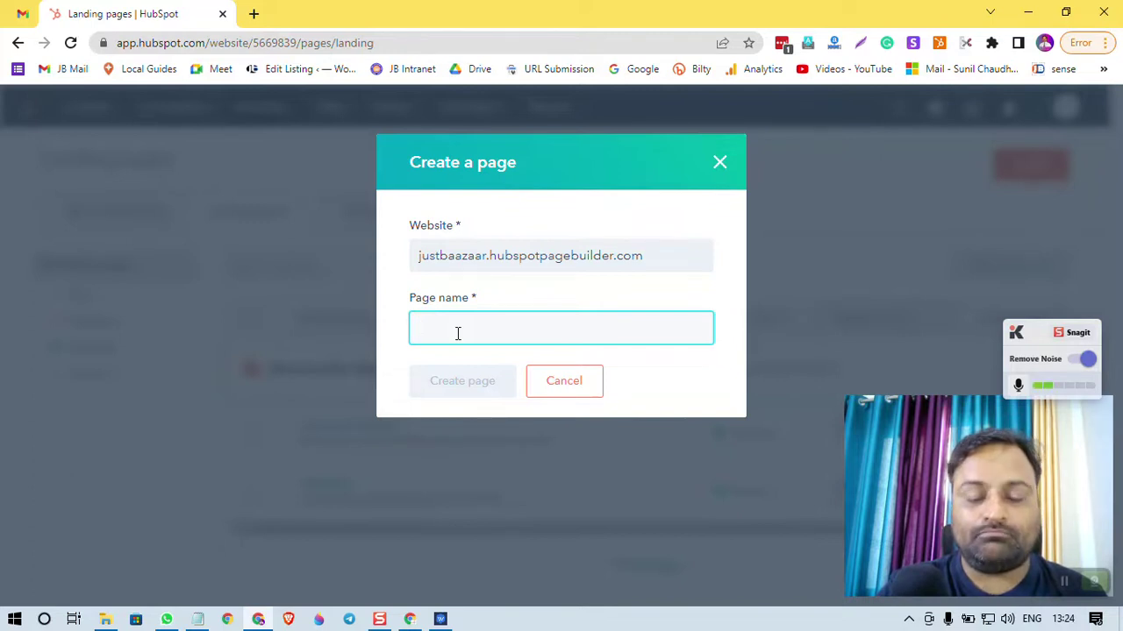
type("Get The Best S")
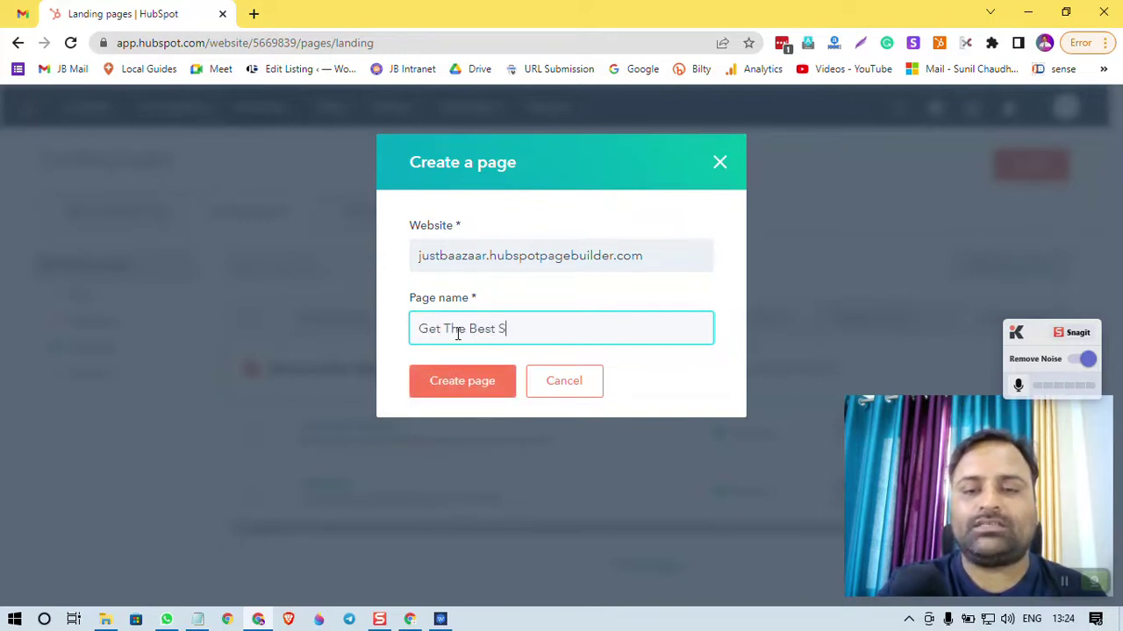
type("EO ES")
key("BackSpace")
key("BackSpace")
type("S")
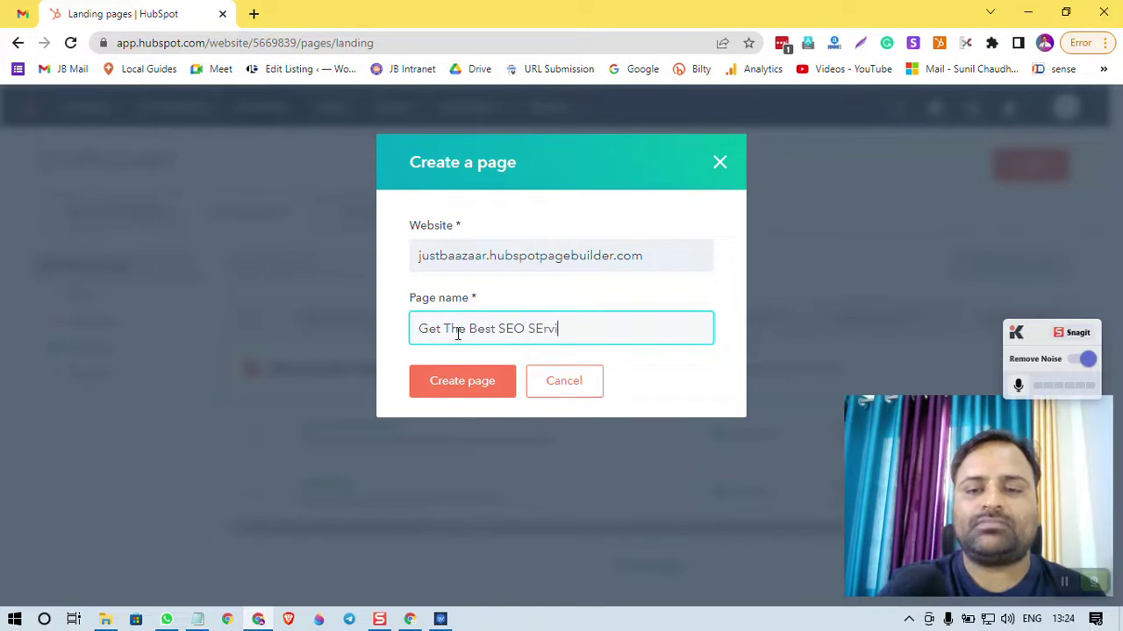
type("Ervice")
key("BackSpace")
key("BackSpace")
key("BackSpace")
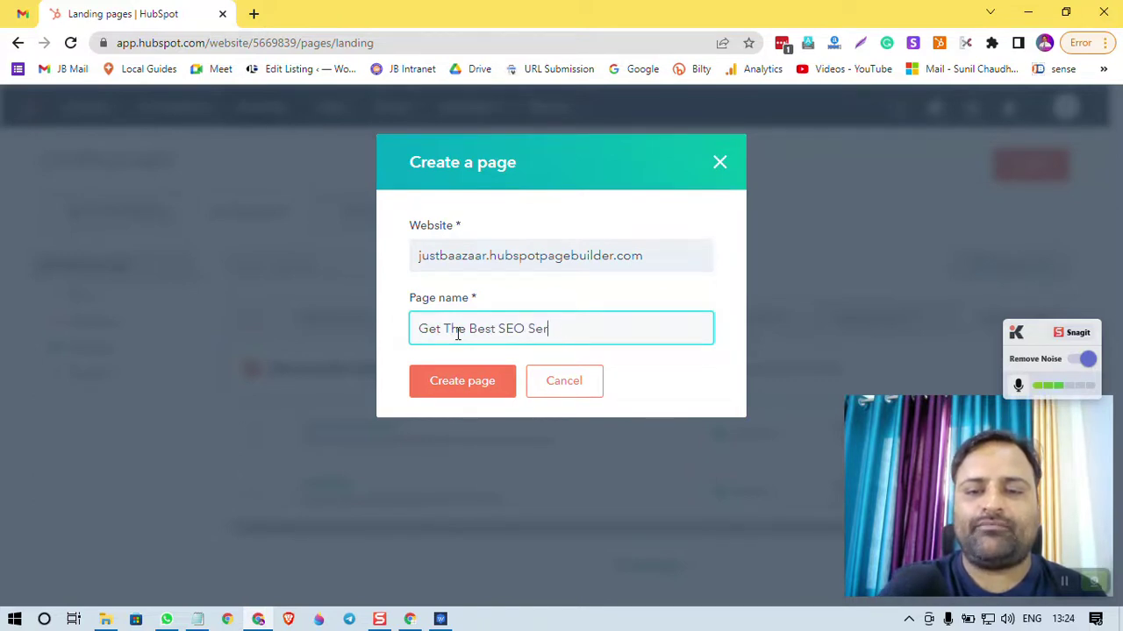
type("vices")
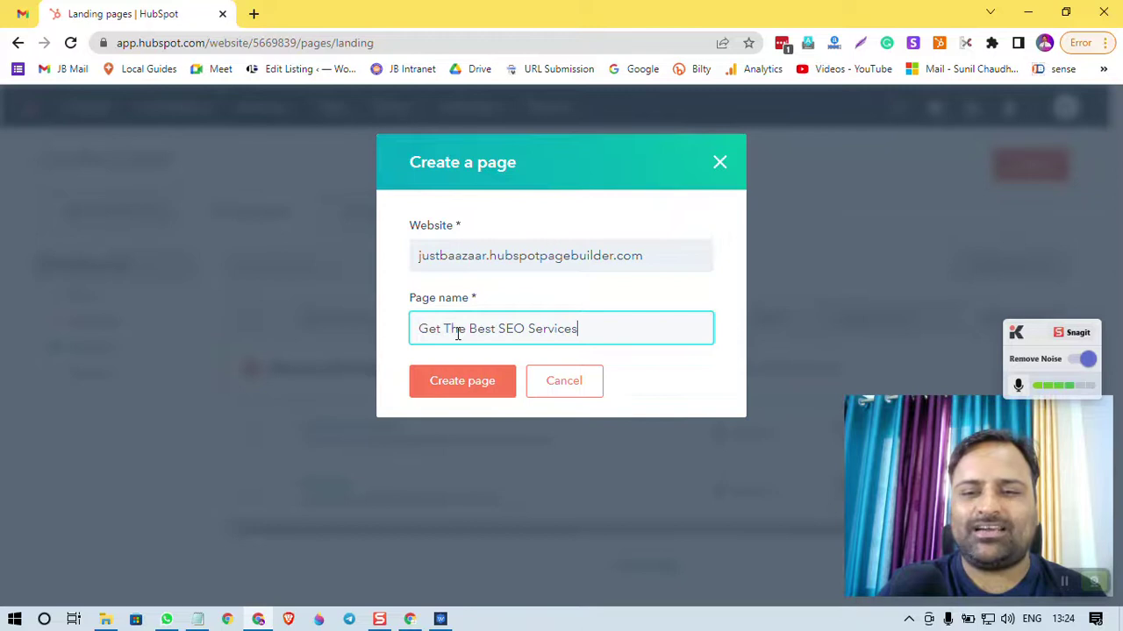
left_click(496, 391)
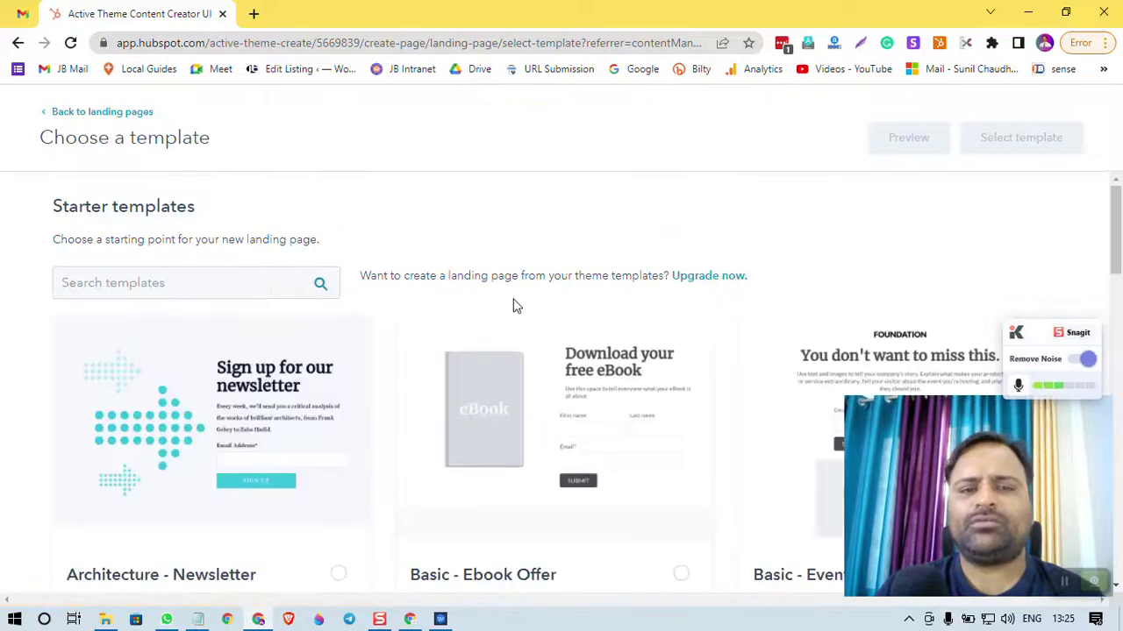
- Choose the "Bold - Feature" starter template for the new landing page
scroll(544, 320, "down", 1)
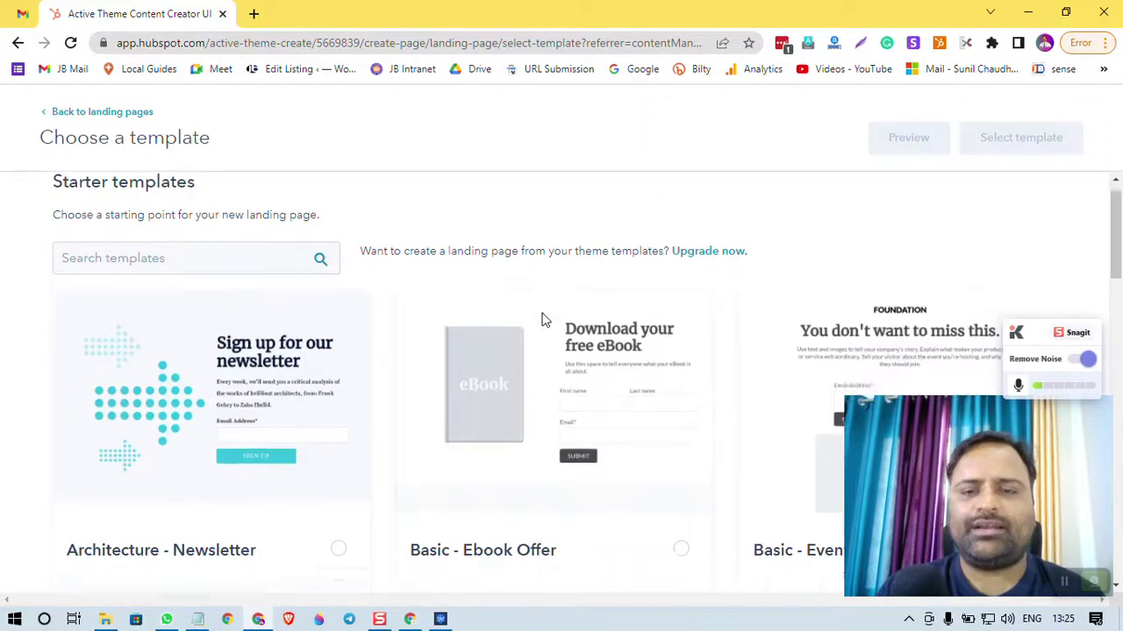
scroll(544, 320, "down", 6)
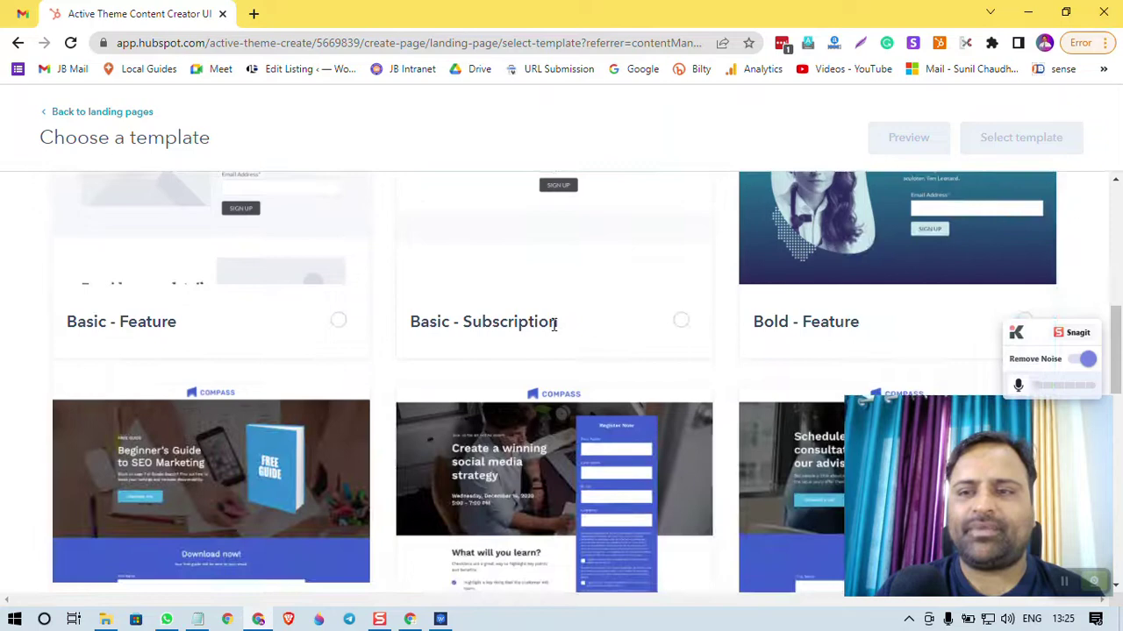
scroll(554, 329, "up", 1)
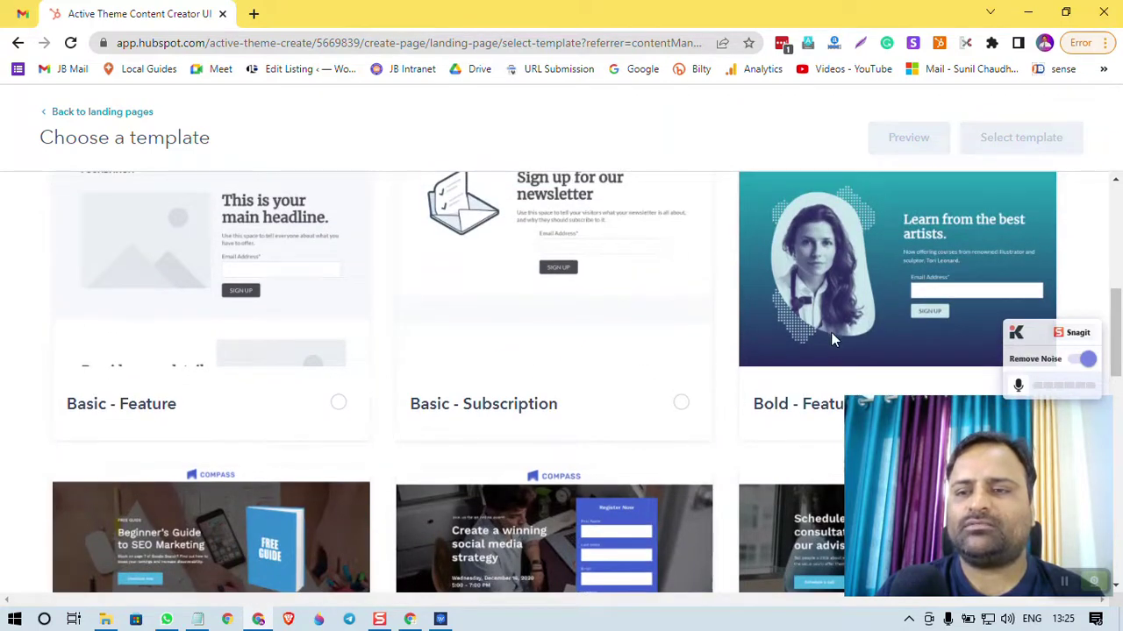
scroll(830, 331, "up", 2)
scroll(824, 314, "down", 2)
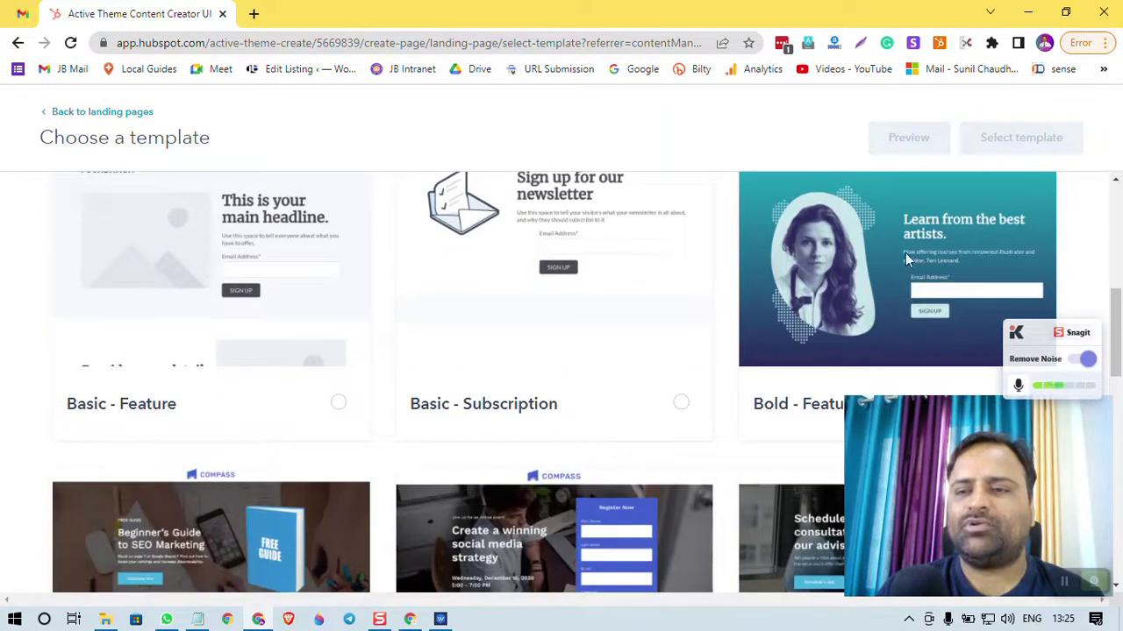
scroll(917, 276, "down", 2)
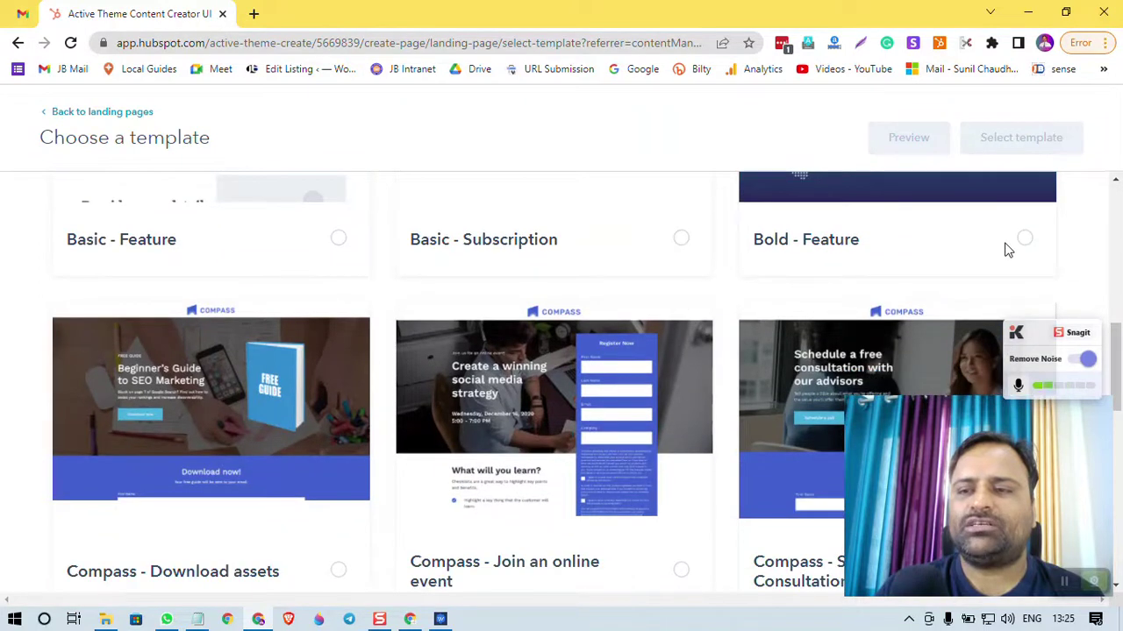
left_click(1026, 242)
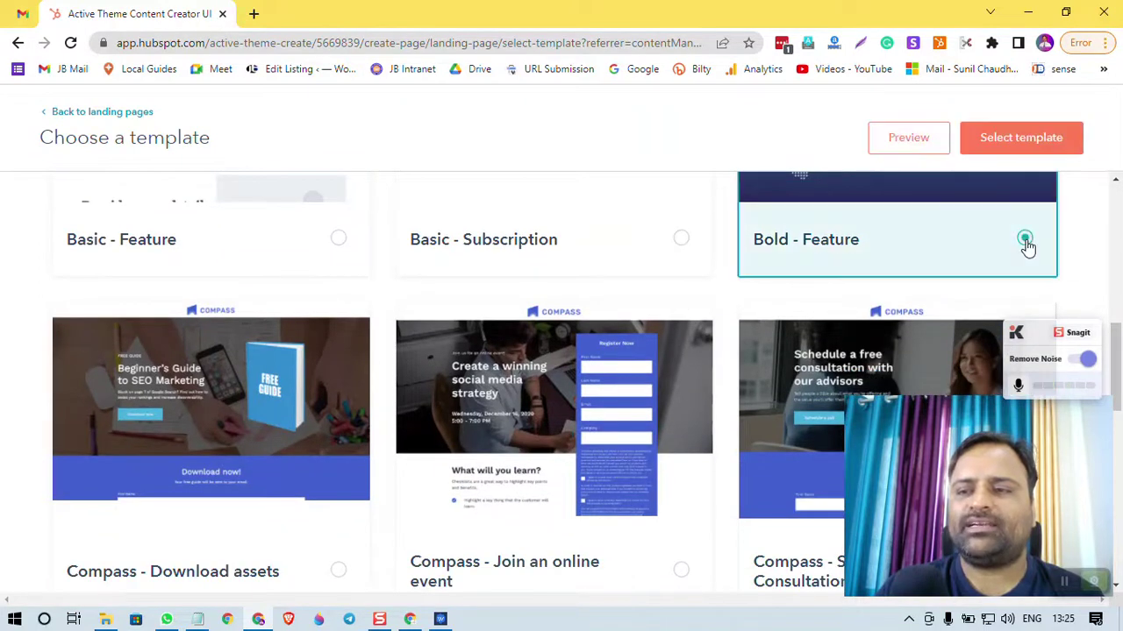
left_click(1023, 139)
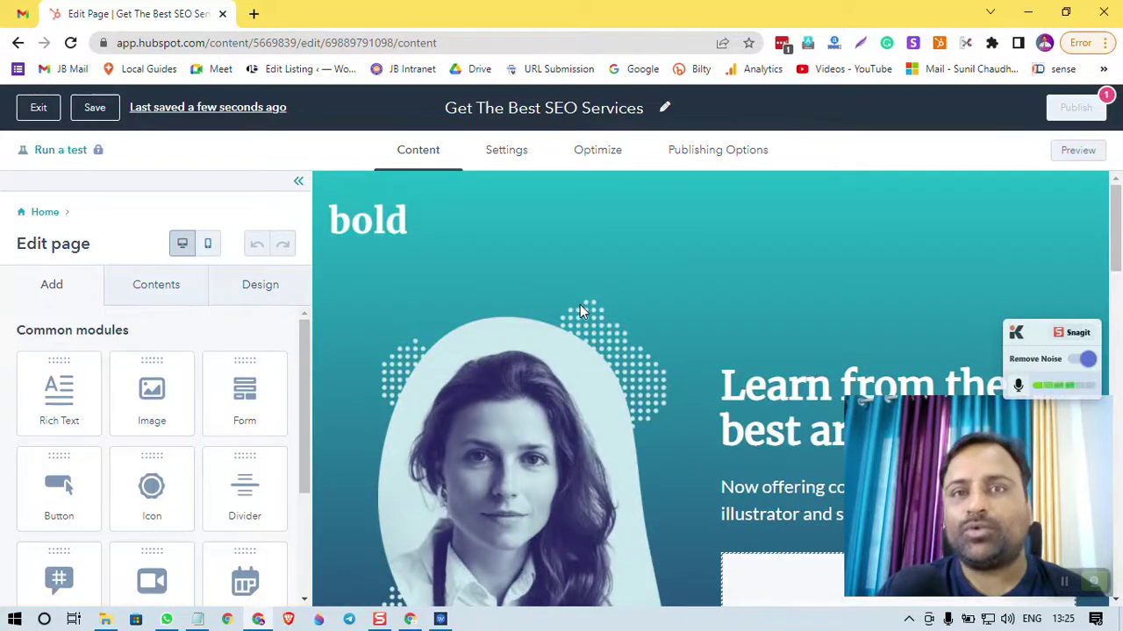
- Start replacing the portrait image in the page's hero section and look through the recent images
scroll(579, 312, "down", 2)
left_click(531, 323)
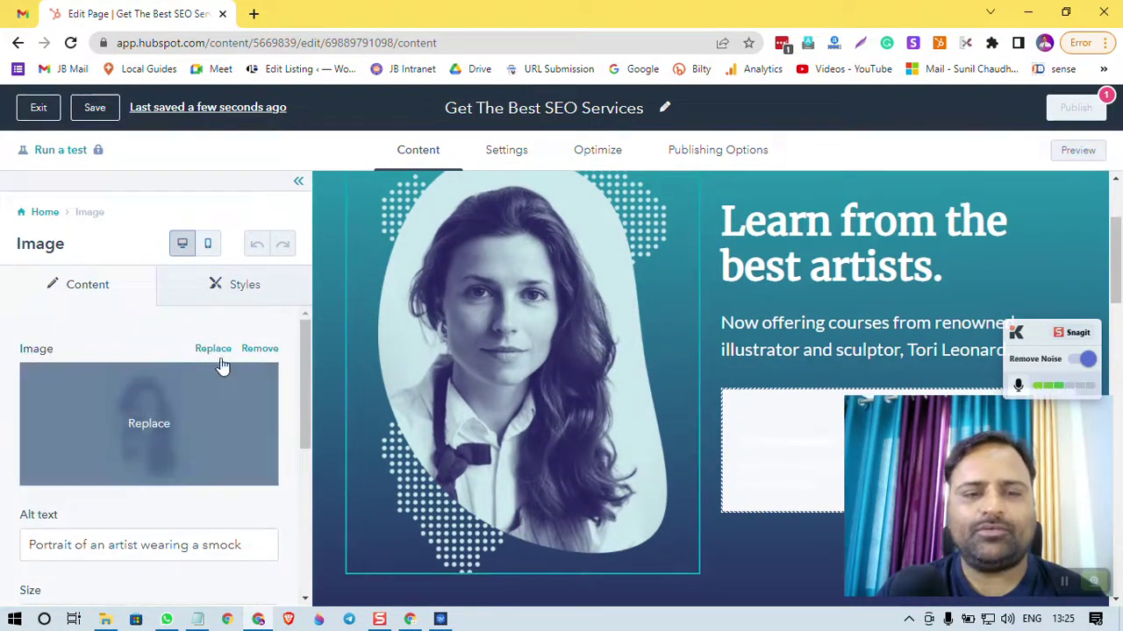
left_click(213, 349)
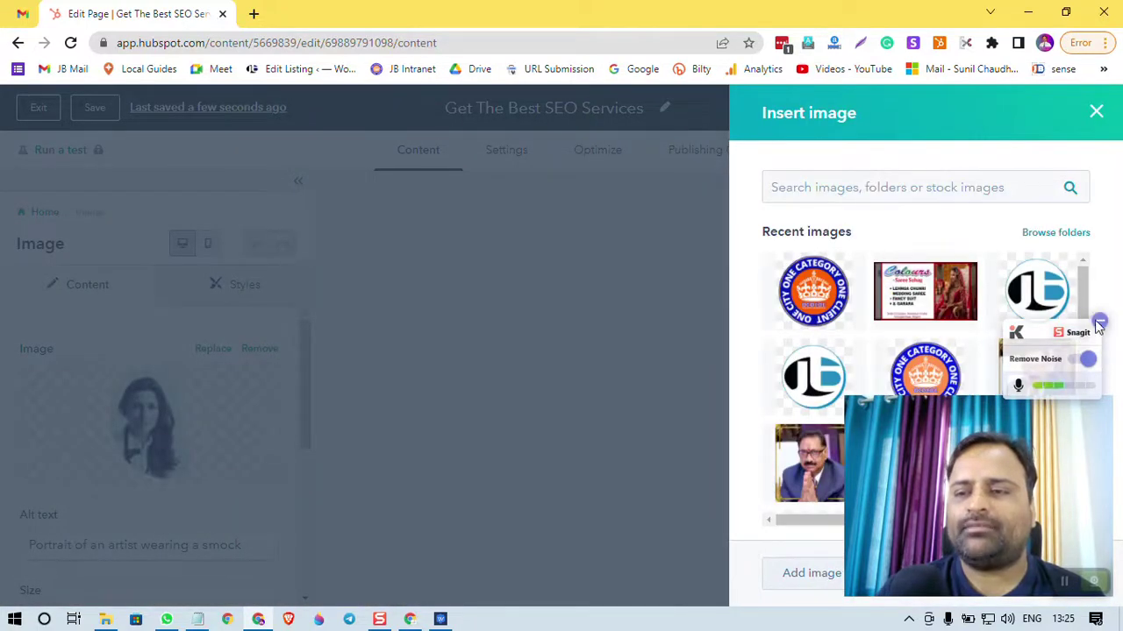
left_click_drag(1075, 334, 63, 533)
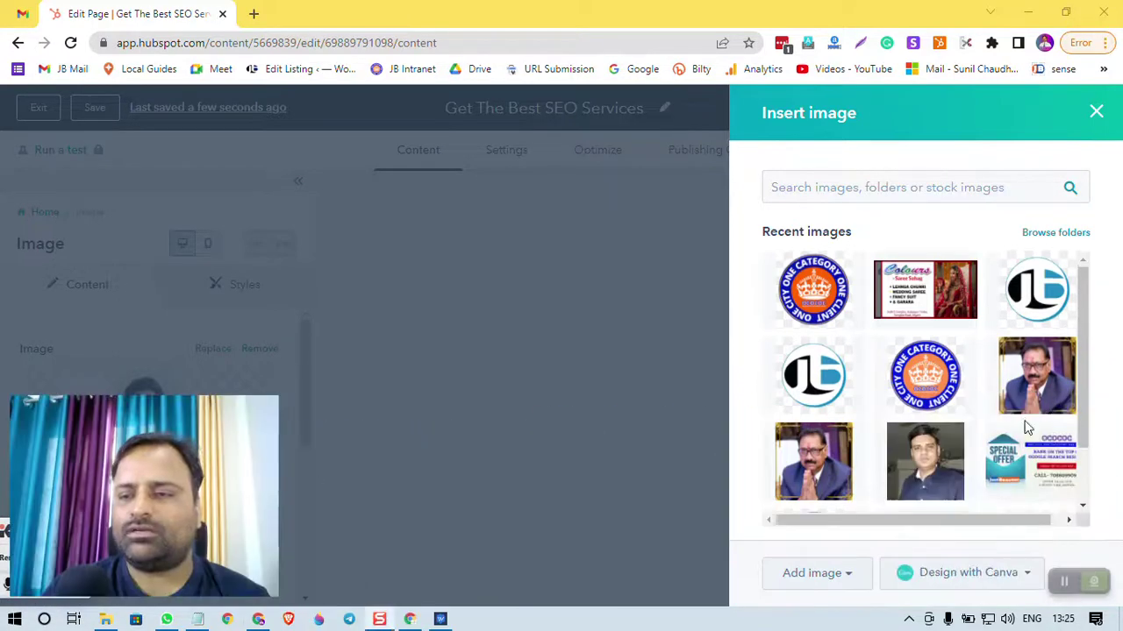
scroll(1024, 426, "down", 1)
scroll(1026, 431, "up", 1)
scroll(982, 395, "down", 1)
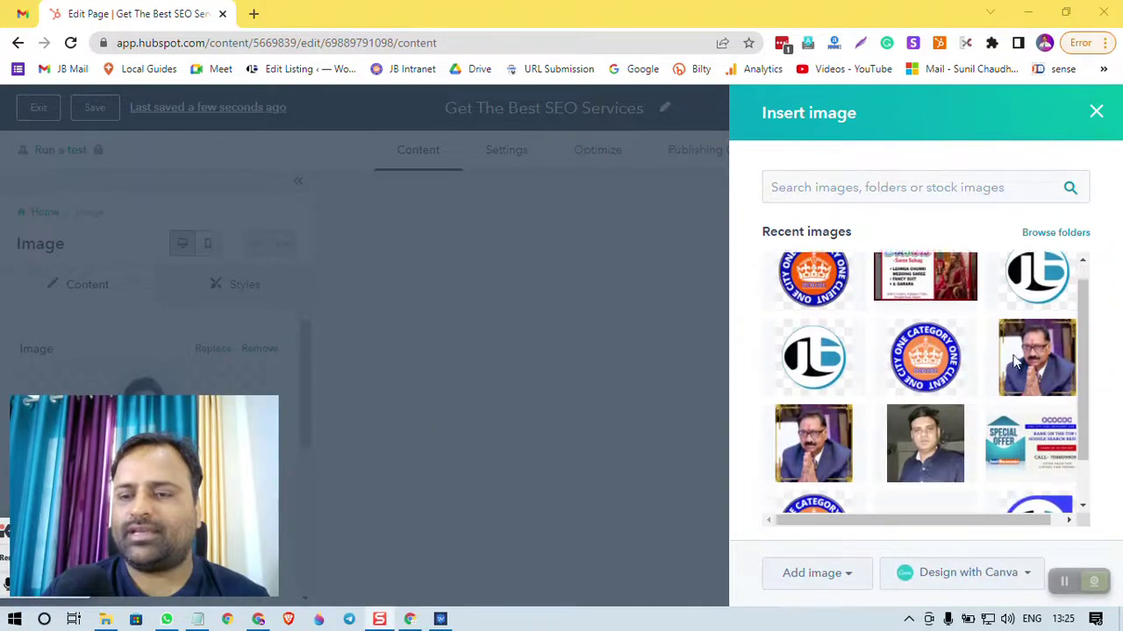
- Upload the portrait photo of a man in a white shirt and tie from the computer and insert it as the hero image
left_click(814, 575)
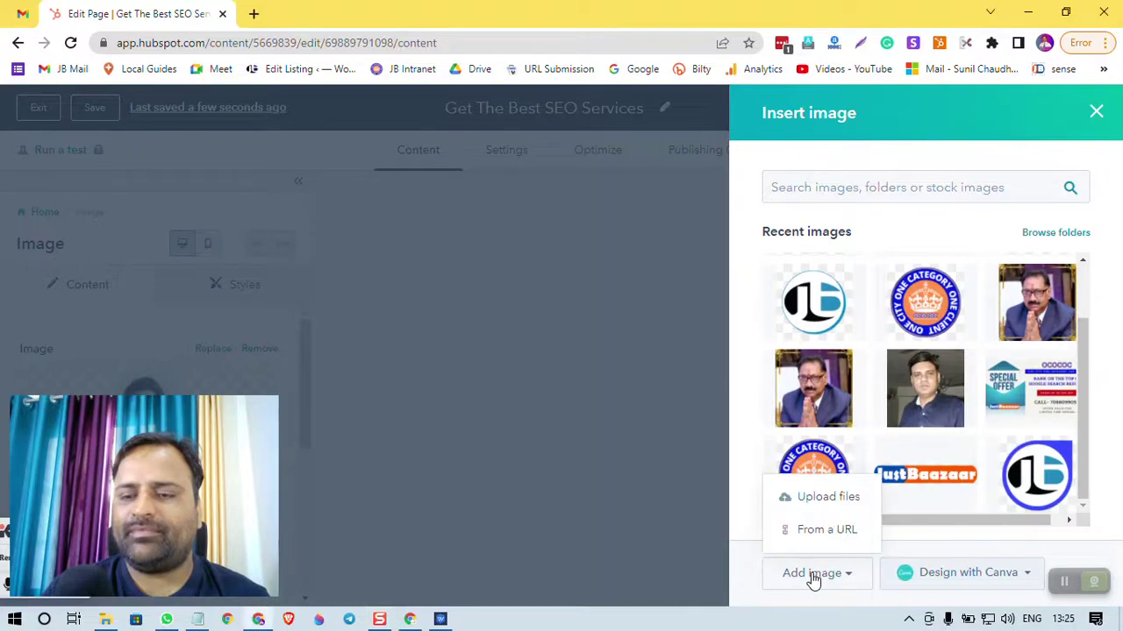
left_click(836, 504)
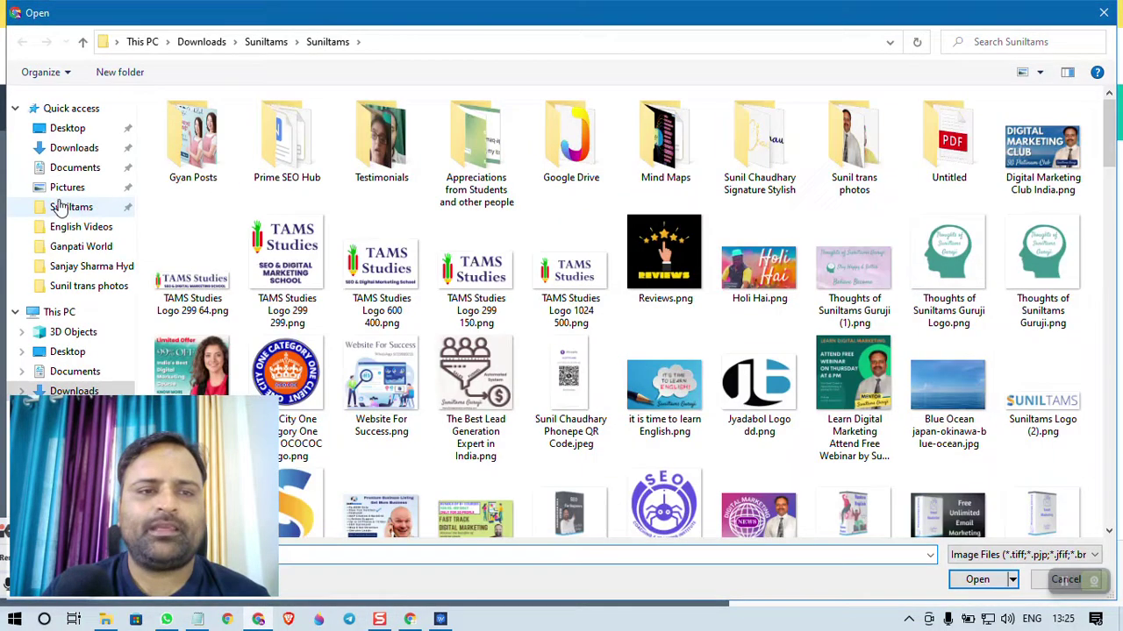
double_click(851, 145)
left_click(566, 135)
left_click(977, 579)
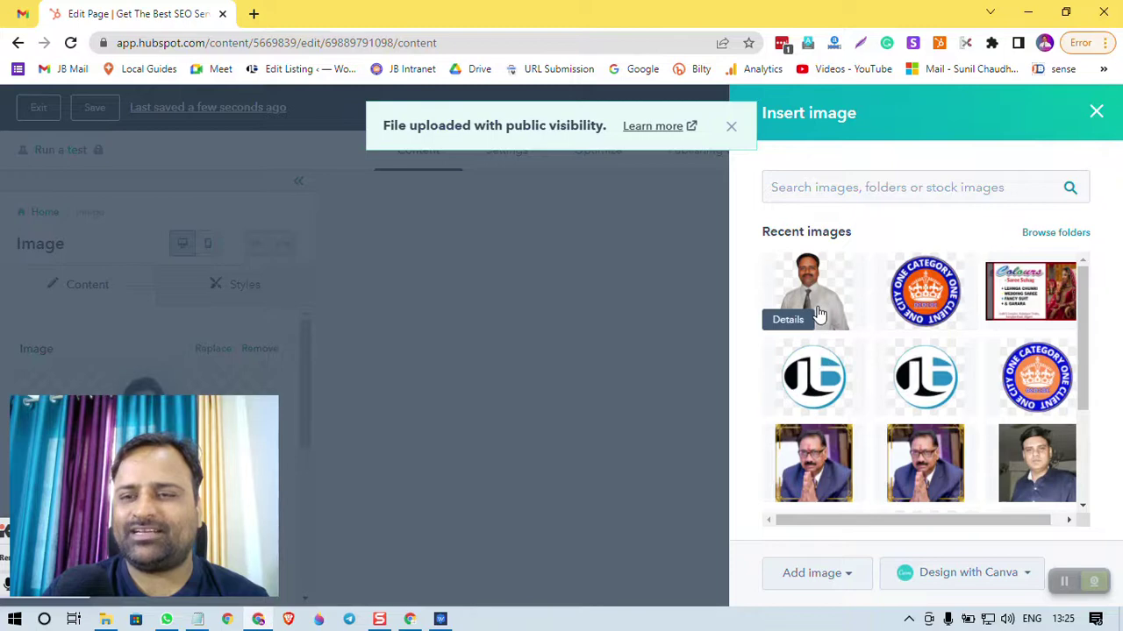
left_click(817, 313)
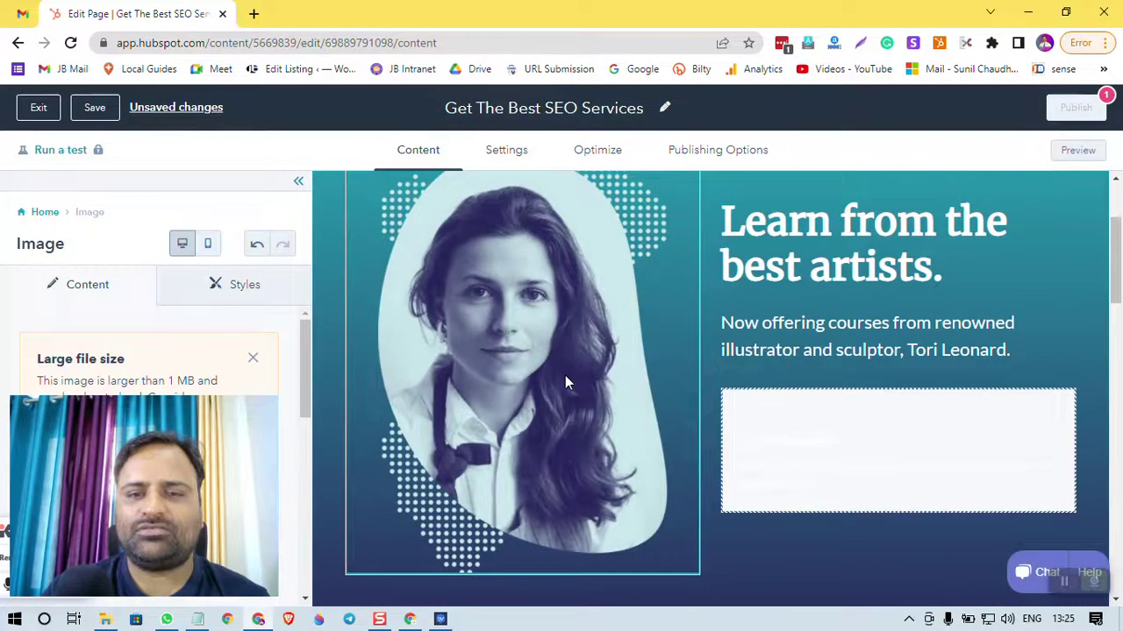
- Replace the hero heading beside the portrait with "Get The Top SEO Services"
scroll(657, 395, "up", 2)
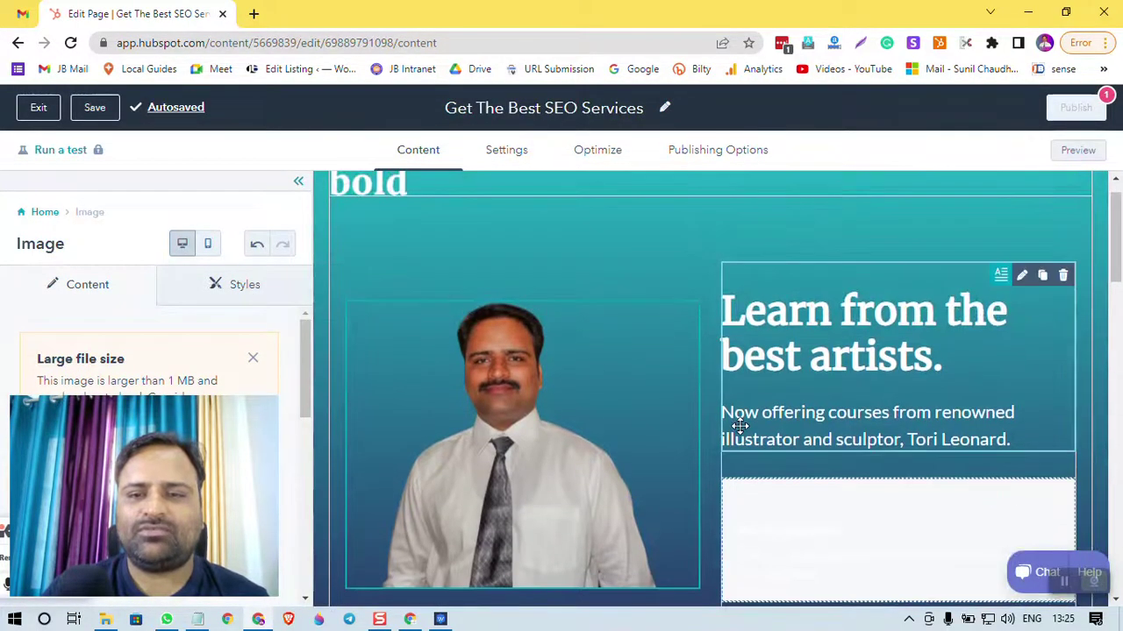
scroll(739, 427, "down", 2)
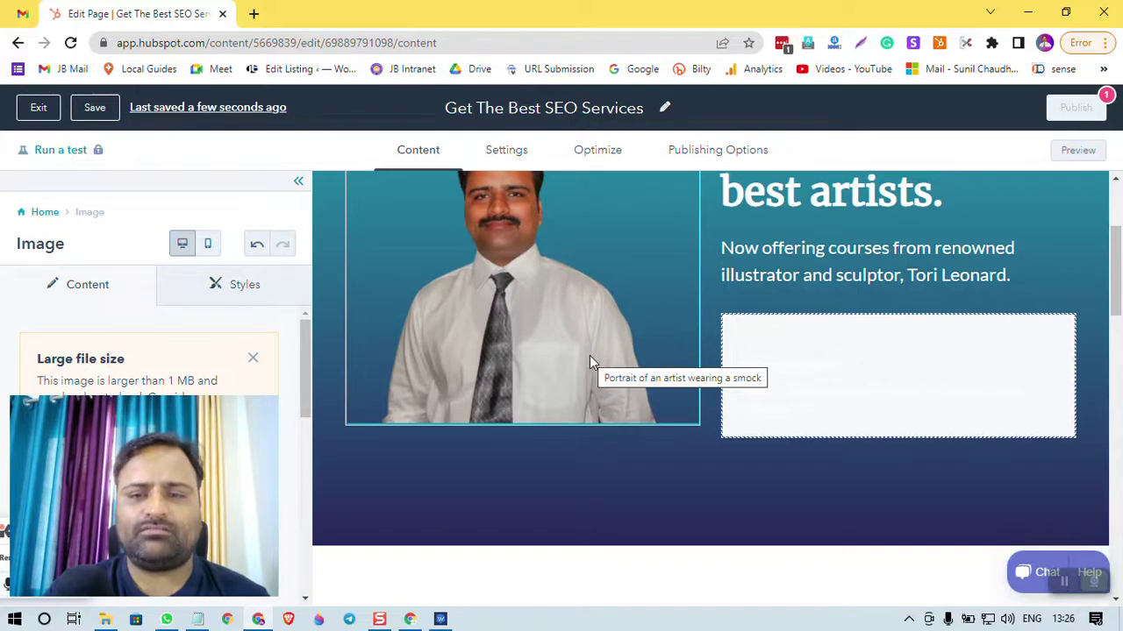
scroll(834, 319, "up", 2)
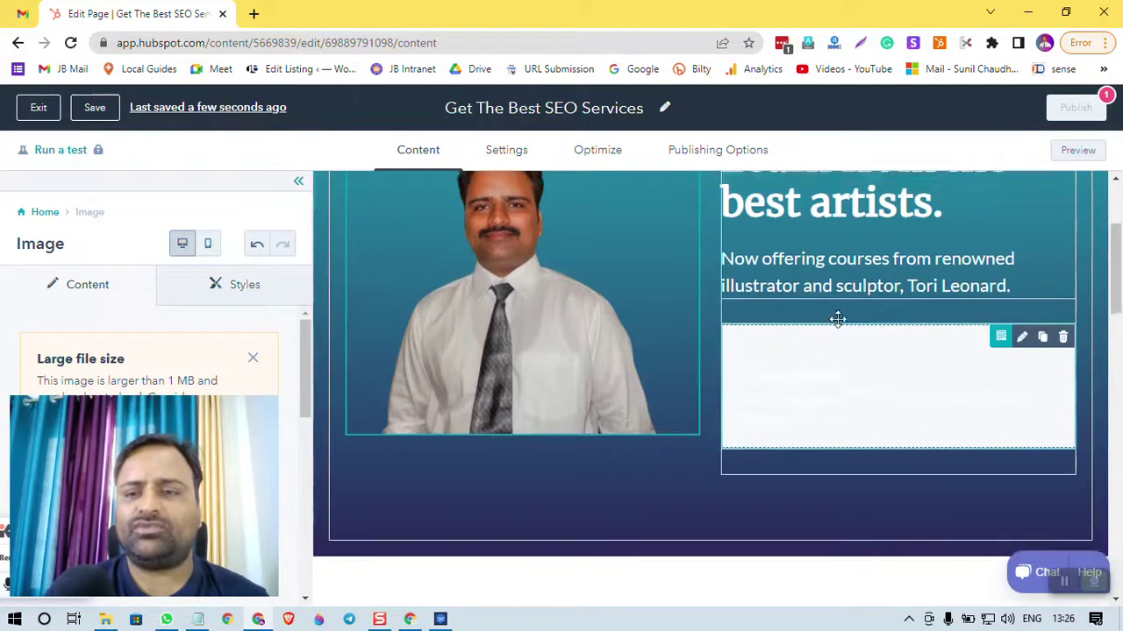
left_click(841, 318)
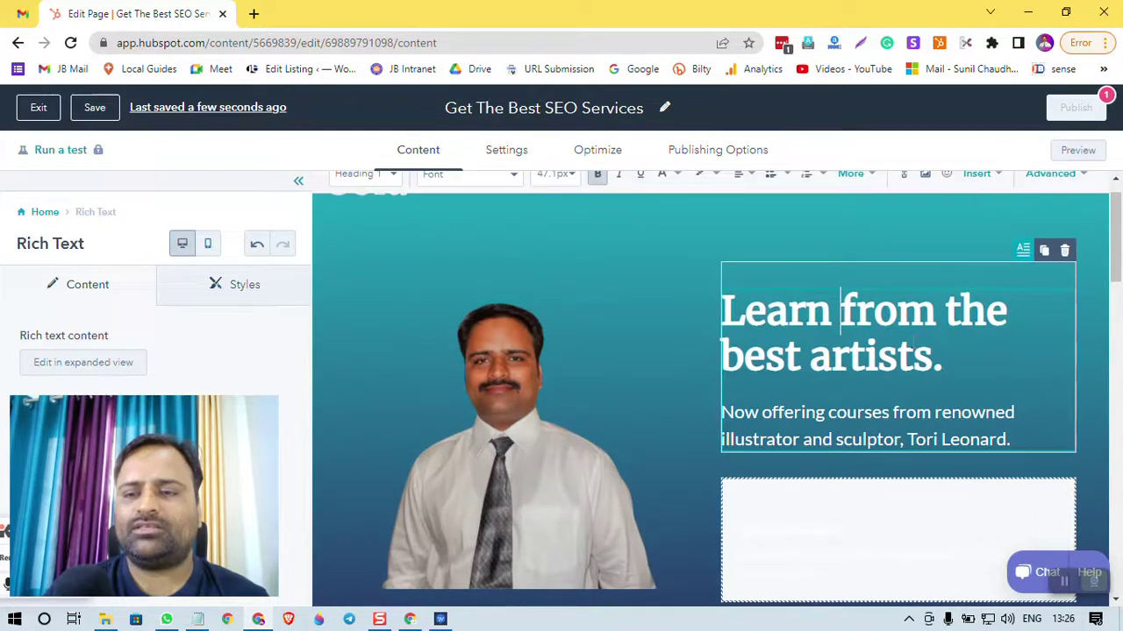
left_click_drag(77, 558, 925, 173)
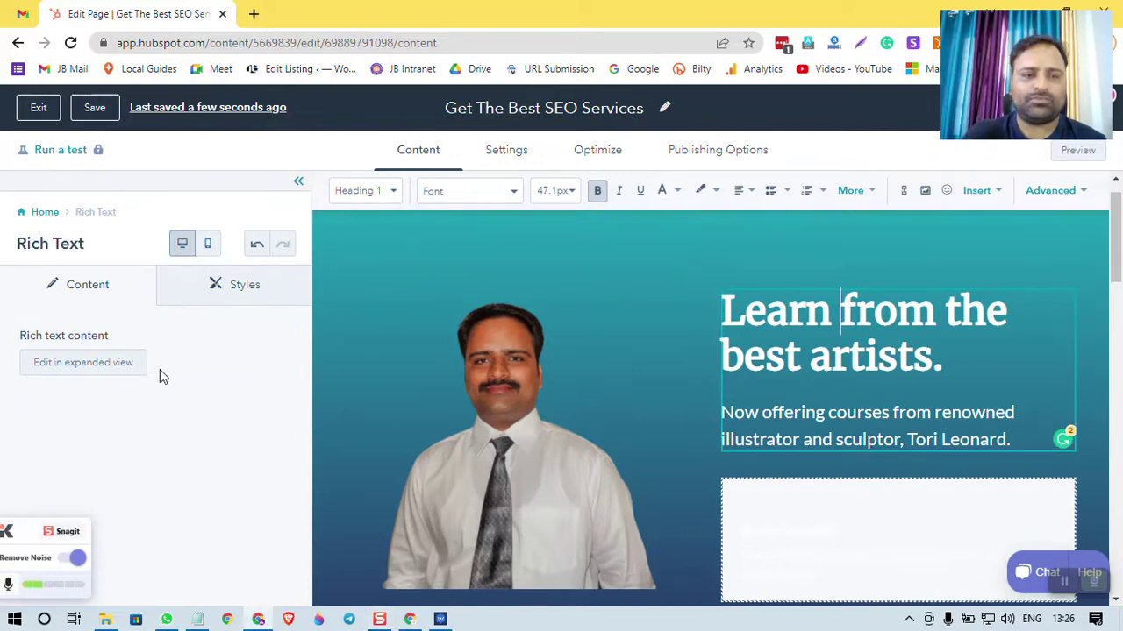
double_click(873, 355)
left_click_drag(722, 311, 927, 355)
type("Get the")
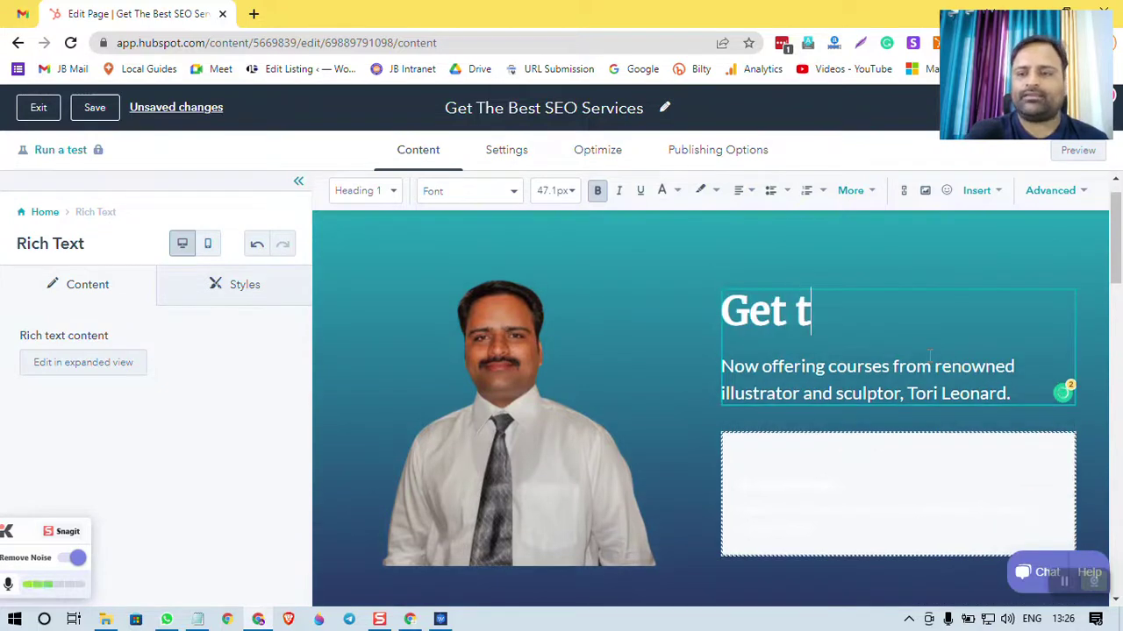
key("BackSpace")
key("BackSpace")
key("BackSpace")
type("Th")
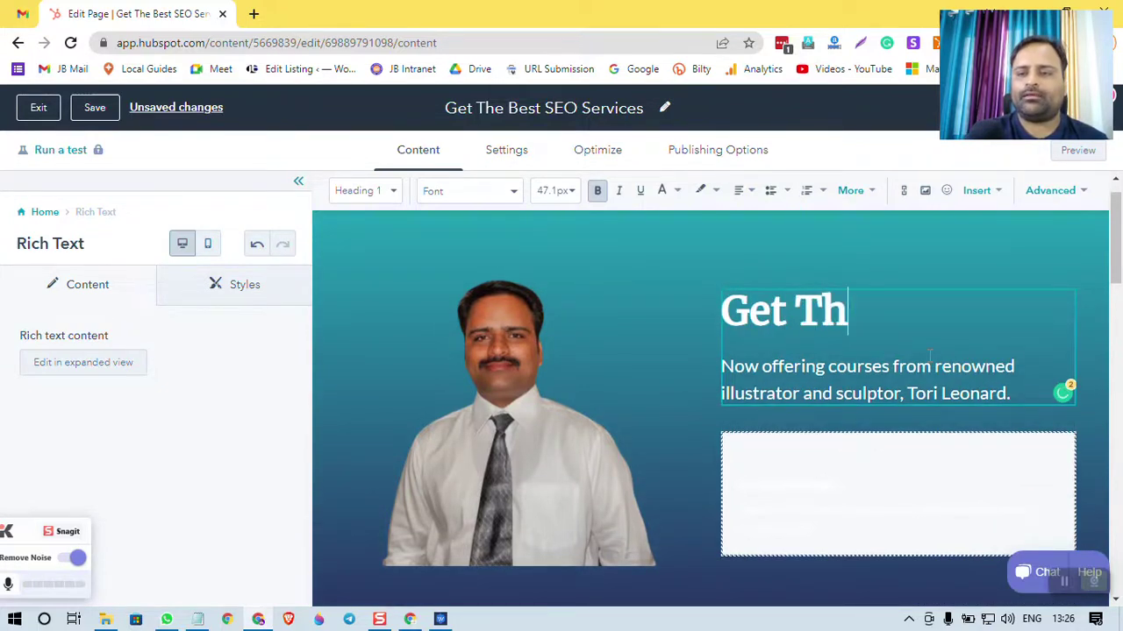
type("e Top SEO S")
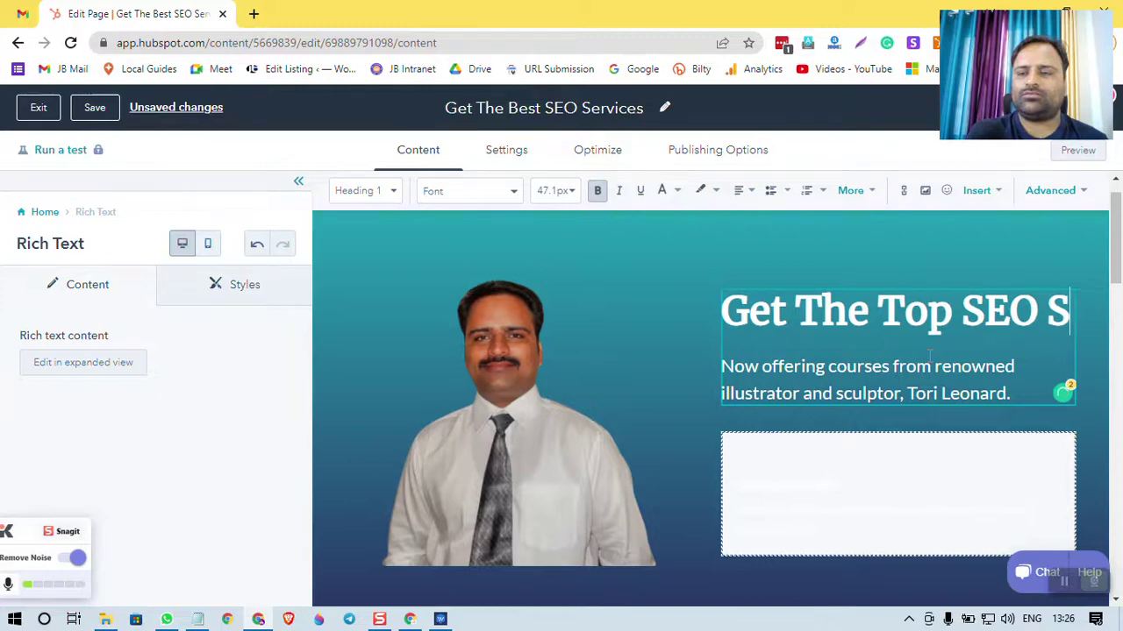
type("ervices")
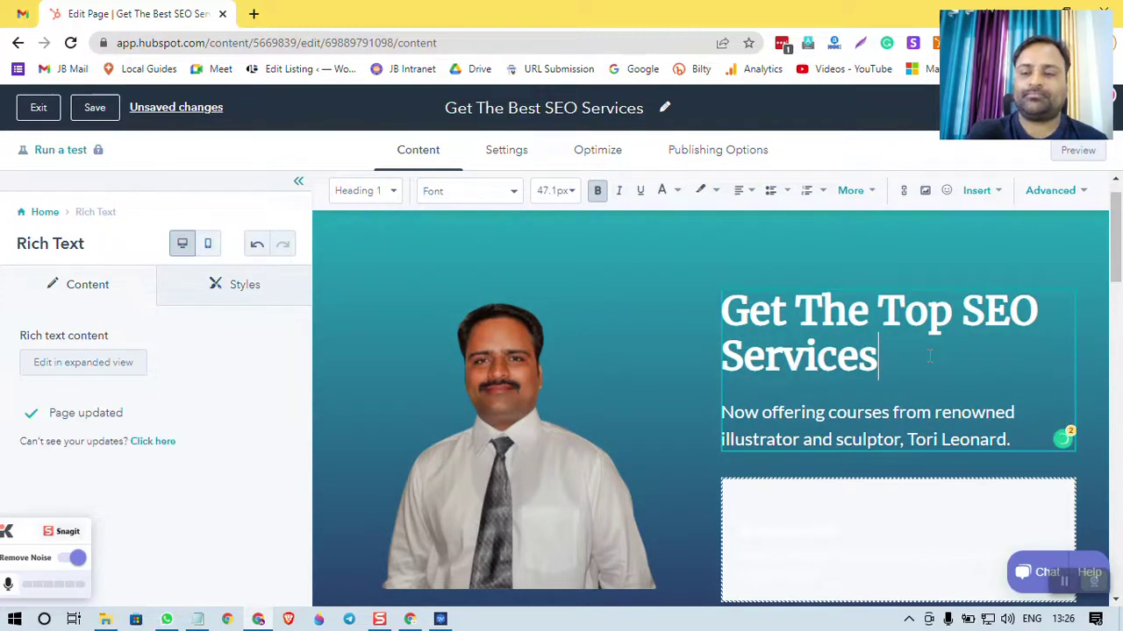
- Replace the paragraph under the hero heading with "Create a Digital Ecosystem For Your Business"
triple_click(938, 419)
type("C")
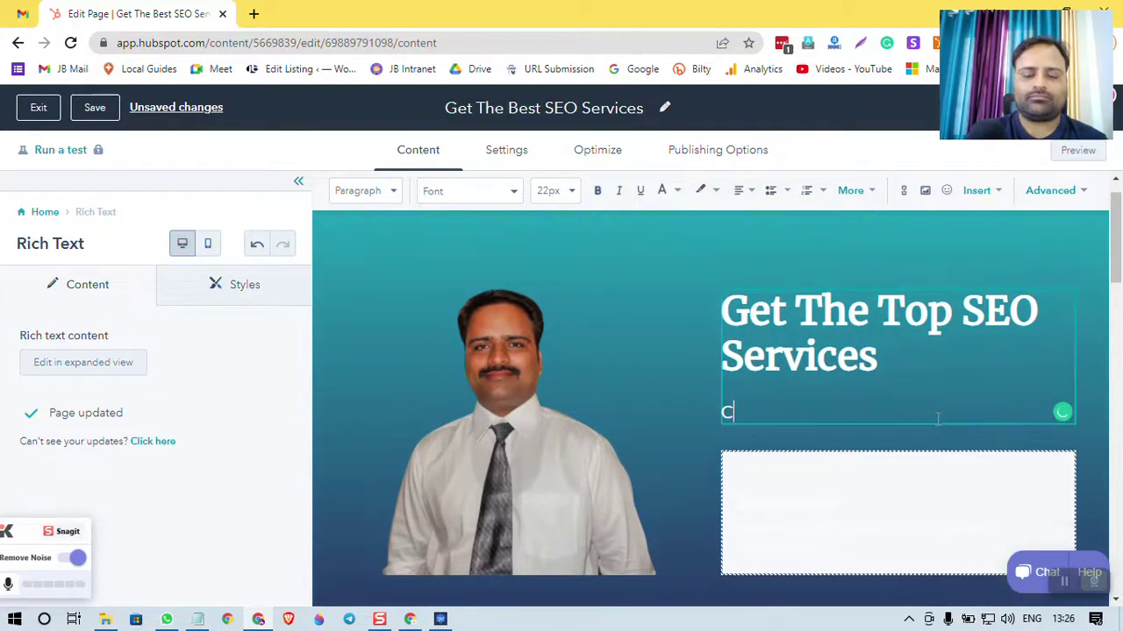
type("reate a ")
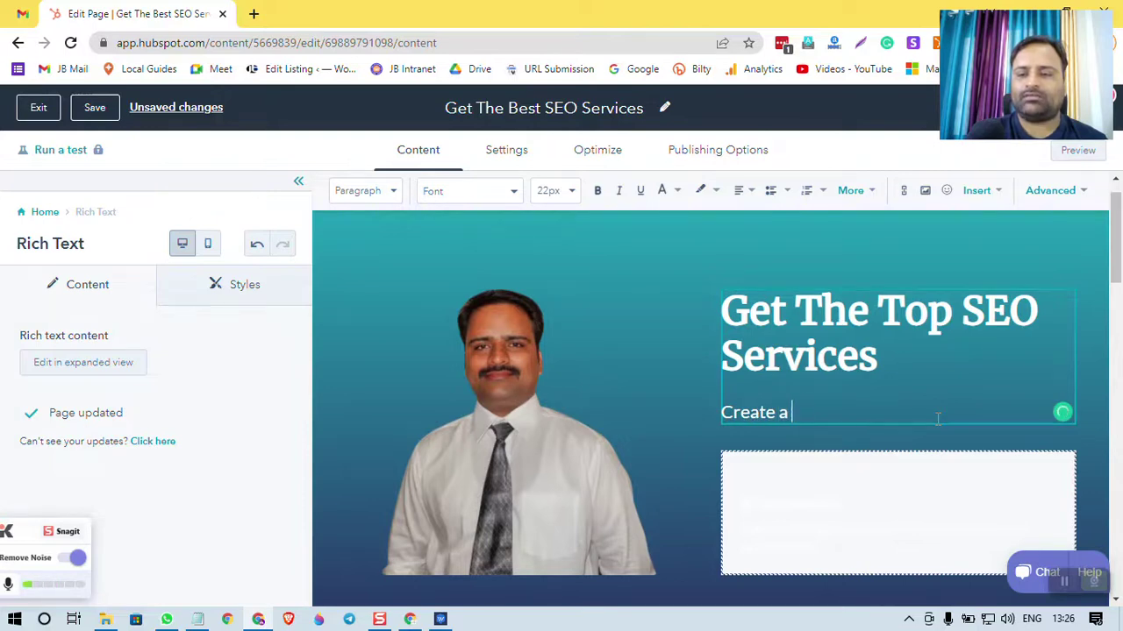
type("Digital Eco")
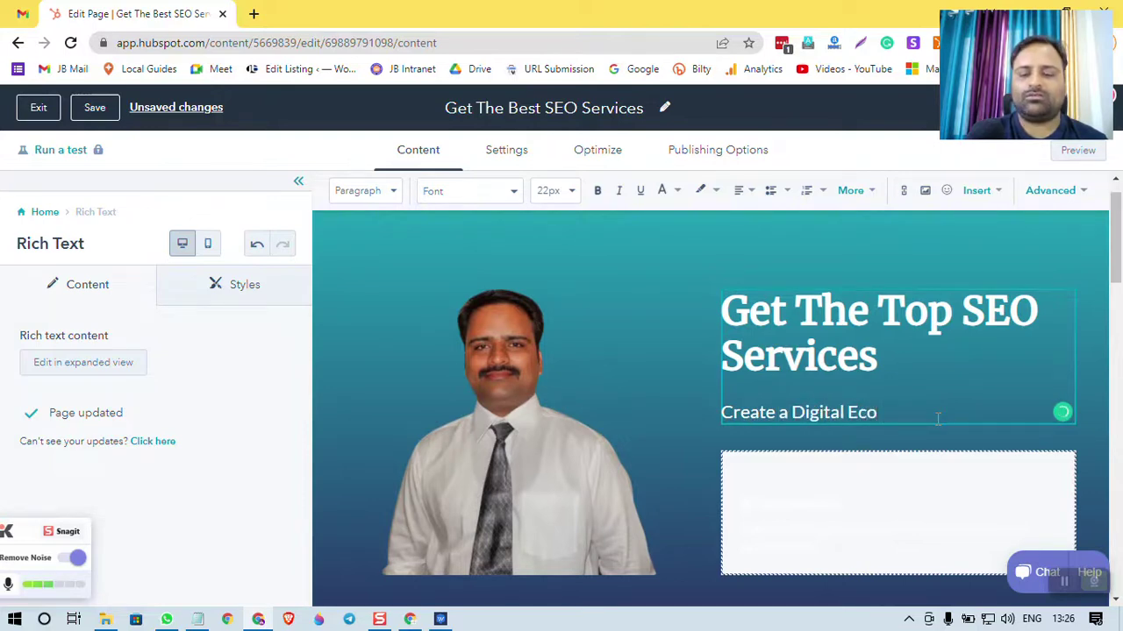
type("tem For Your Business")
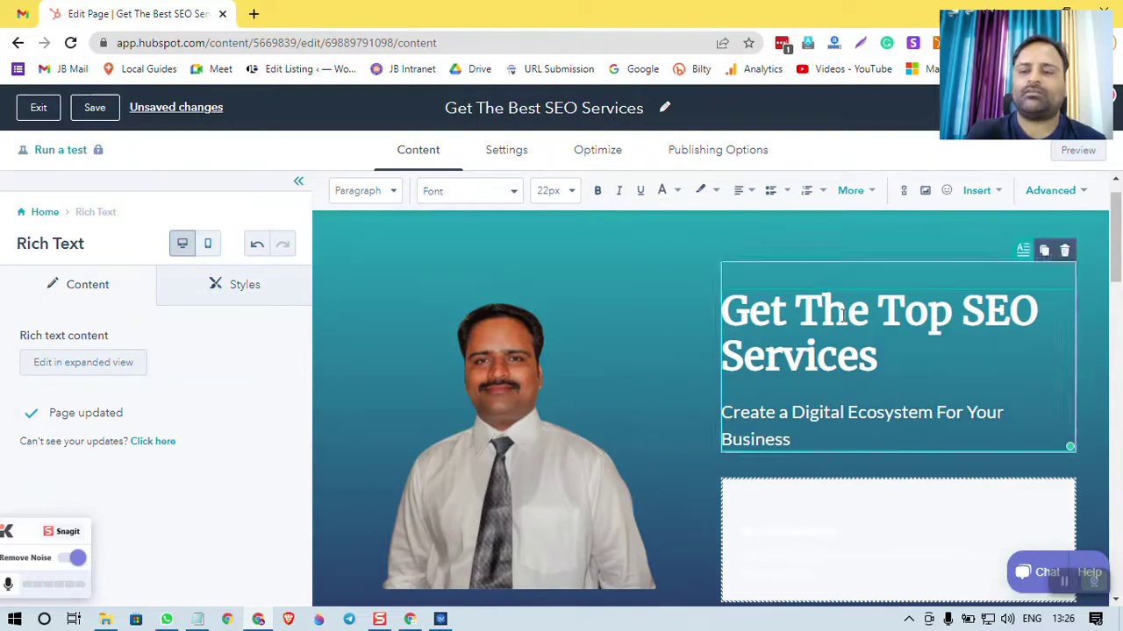
left_click(842, 242)
- Open the settings of the blank form in the hero section and title it "Contact Me"
scroll(855, 307, "down", 5)
scroll(870, 380, "up", 5)
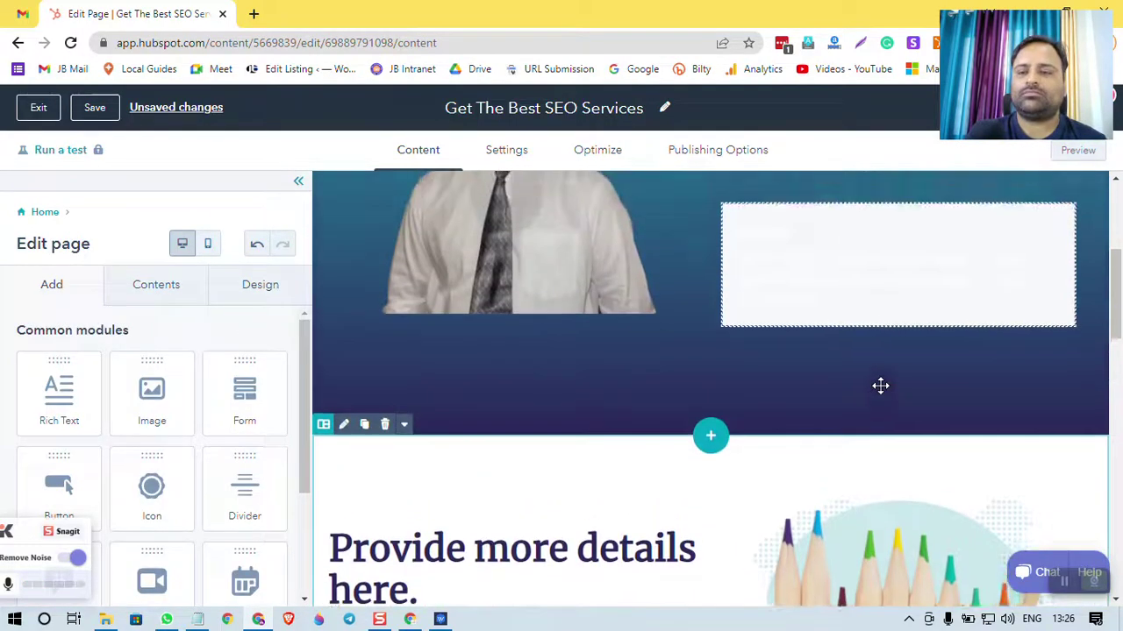
left_click(912, 335)
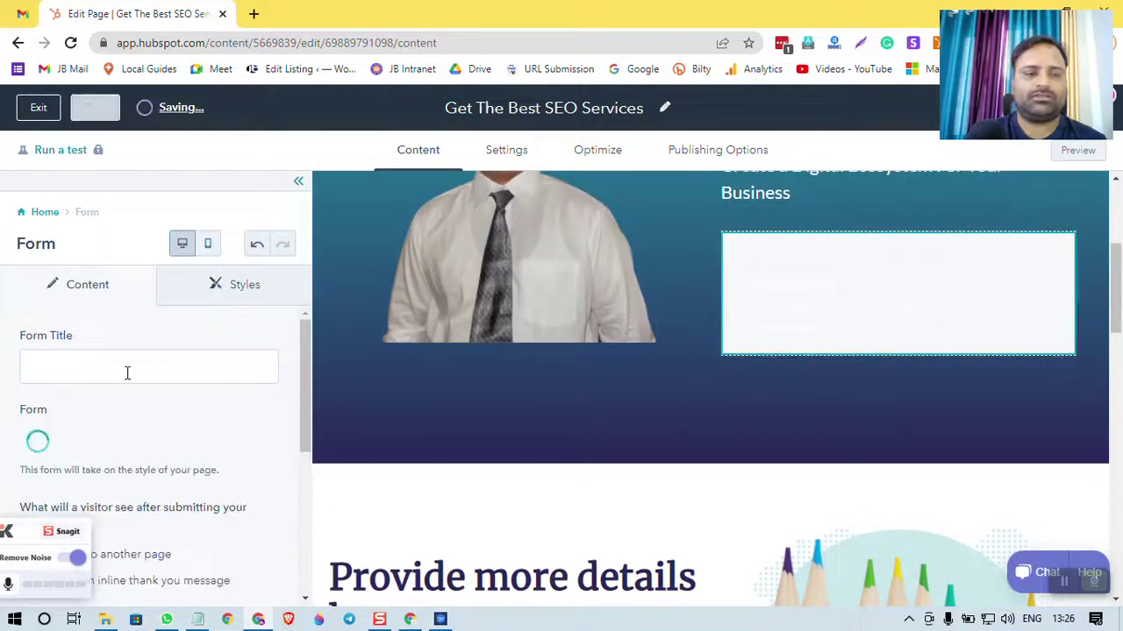
left_click(73, 367)
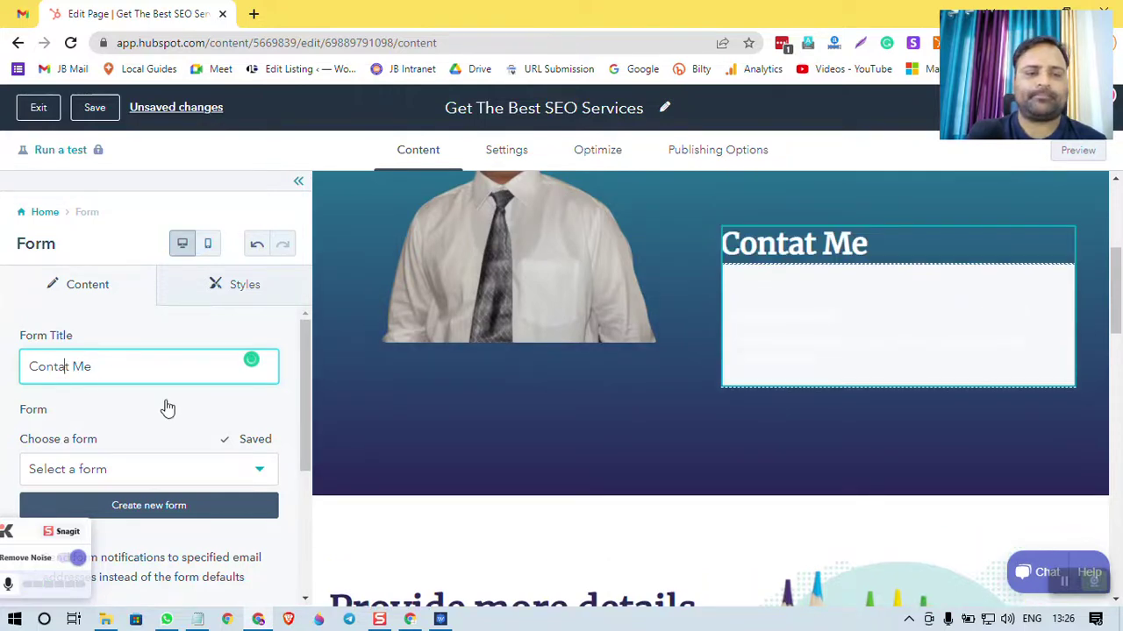
type("c")
- Change the hero form's title to "Book A Meeting Now"
left_click(172, 368)
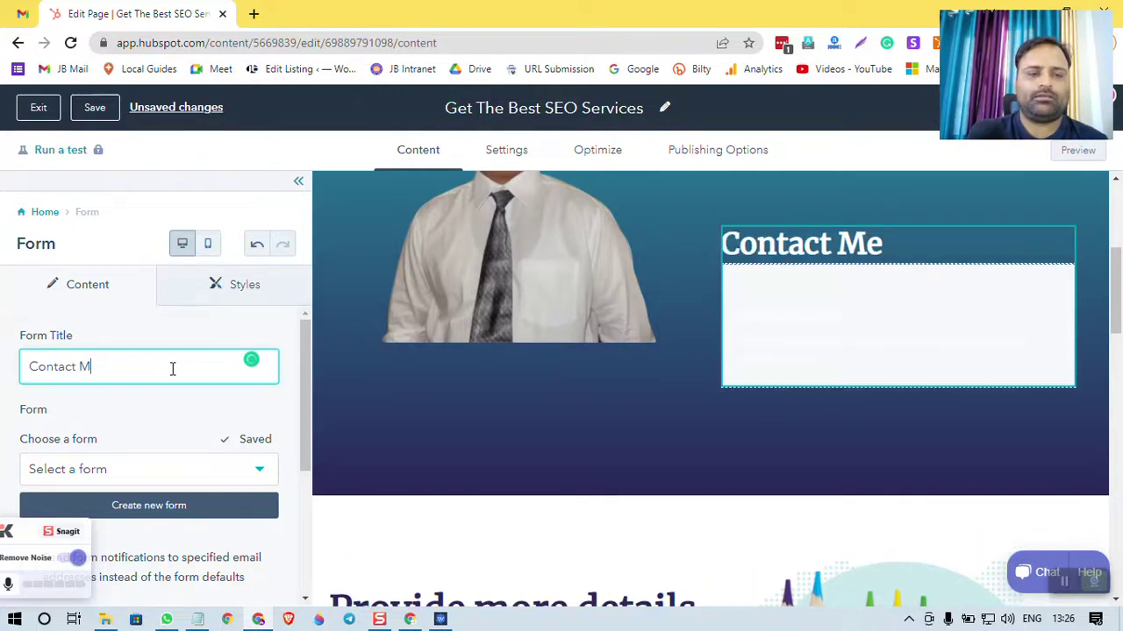
key("BackSpace")
key("BackSpace")
key("BackSpace")
key("BackSpace")
key("BackSpace")
key("BackSpace")
key("BackSpace")
key("BackSpace")
key("BackSpace")
type("Boo")
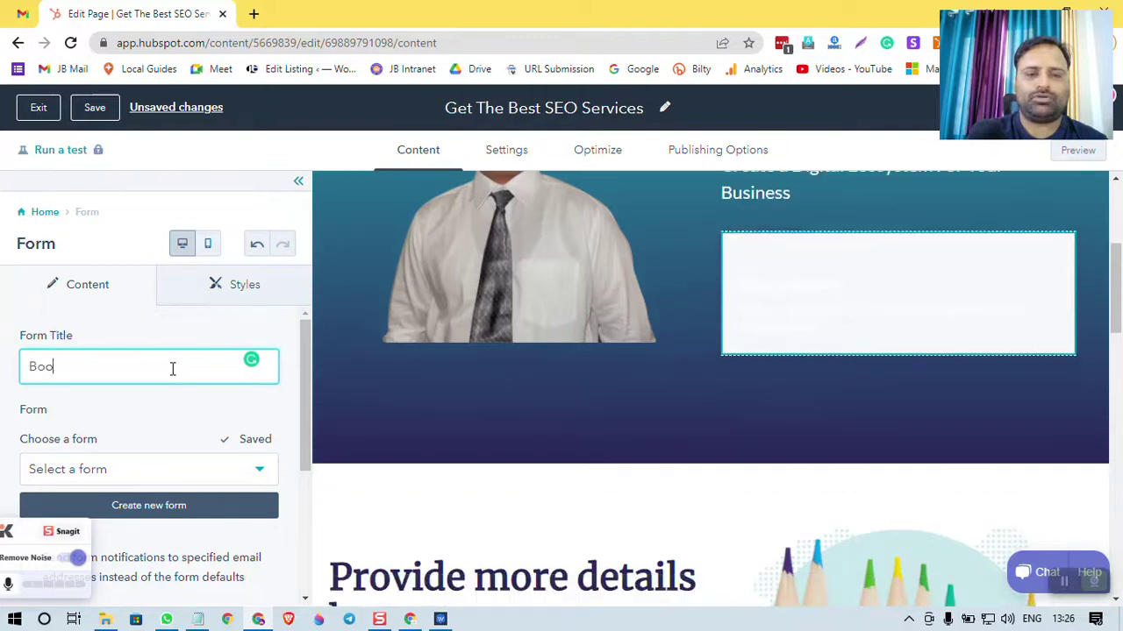
type("k A Meeting N")
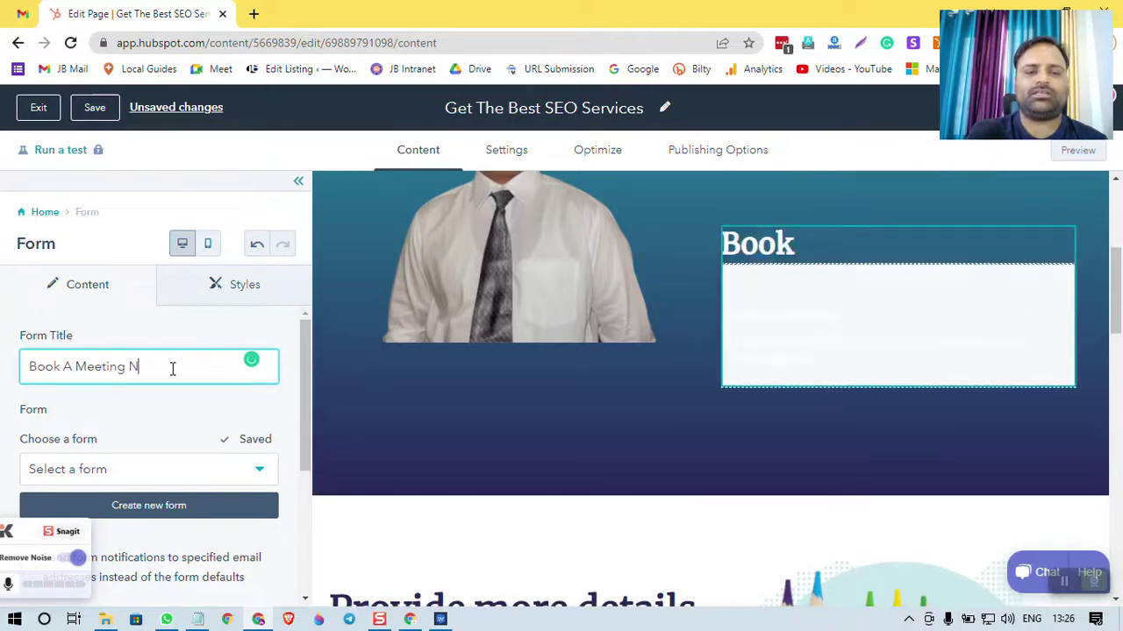
type("ow")
- Open HubSpot Meetings in a new tab, view the booking page of the "60 min, 30 min, and 15 min meeting" and select its web address
left_click(255, 14)
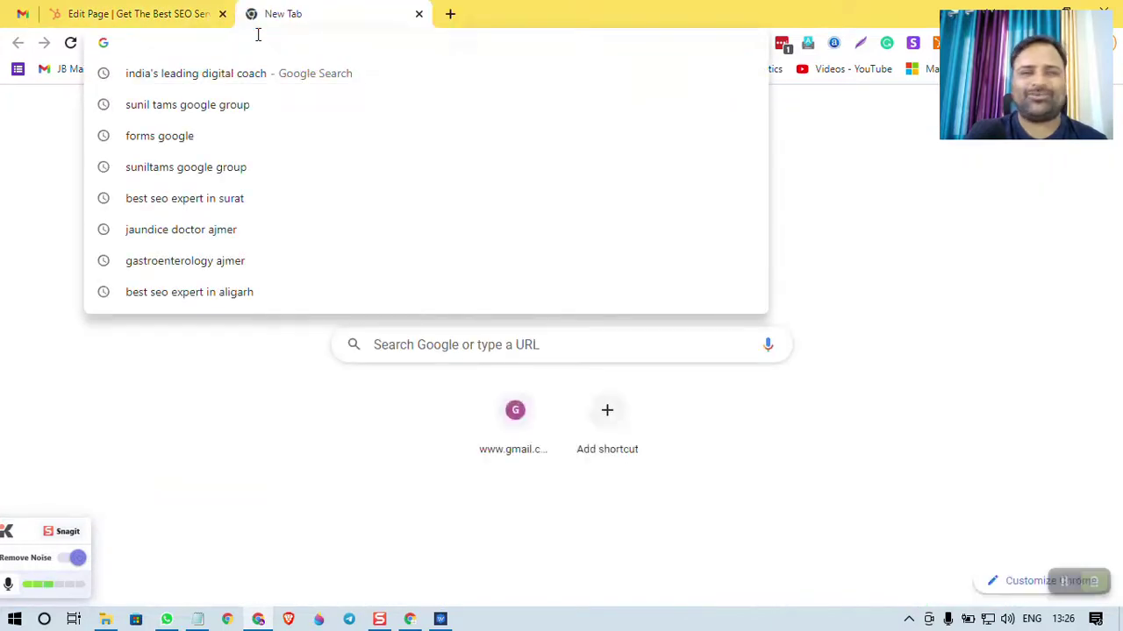
type("Meet.google.com")
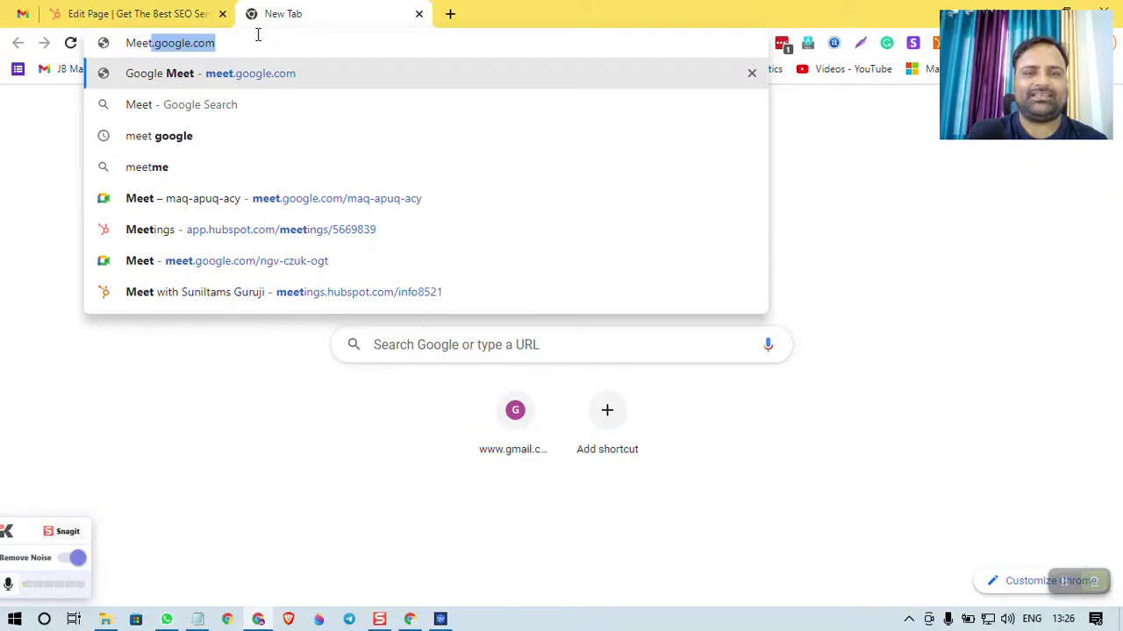
left_click(286, 231)
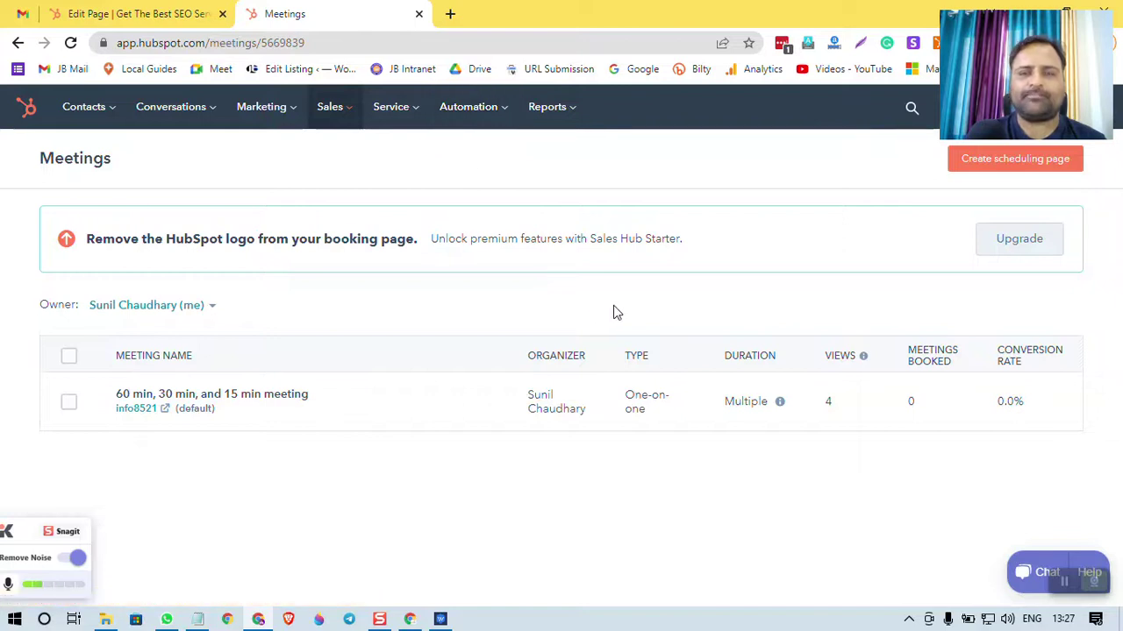
left_click(146, 416)
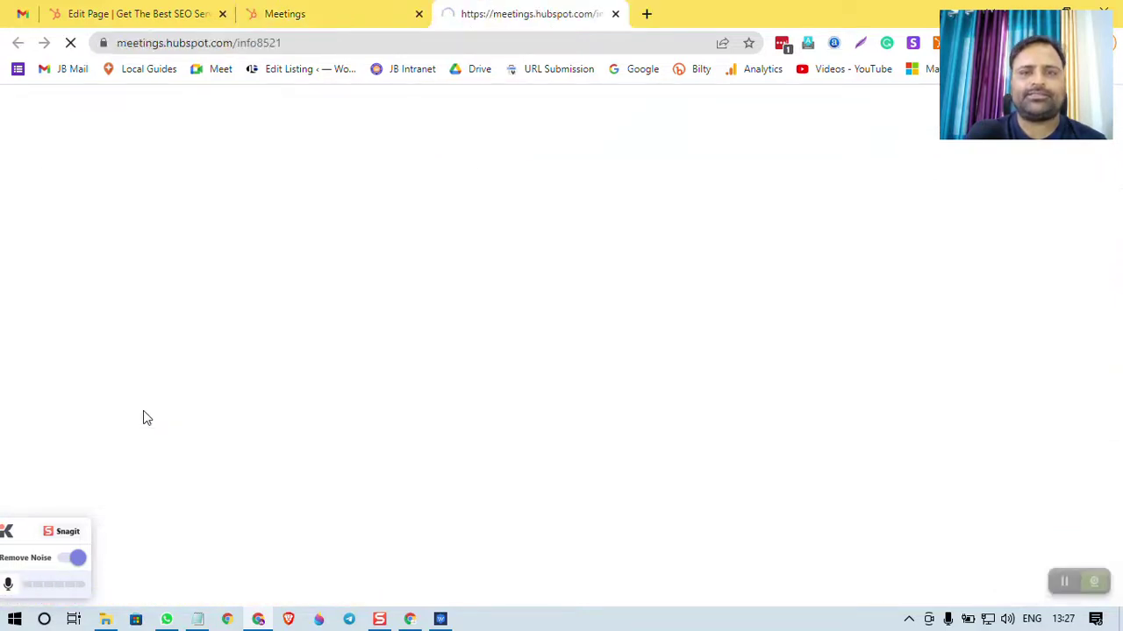
left_click(410, 16)
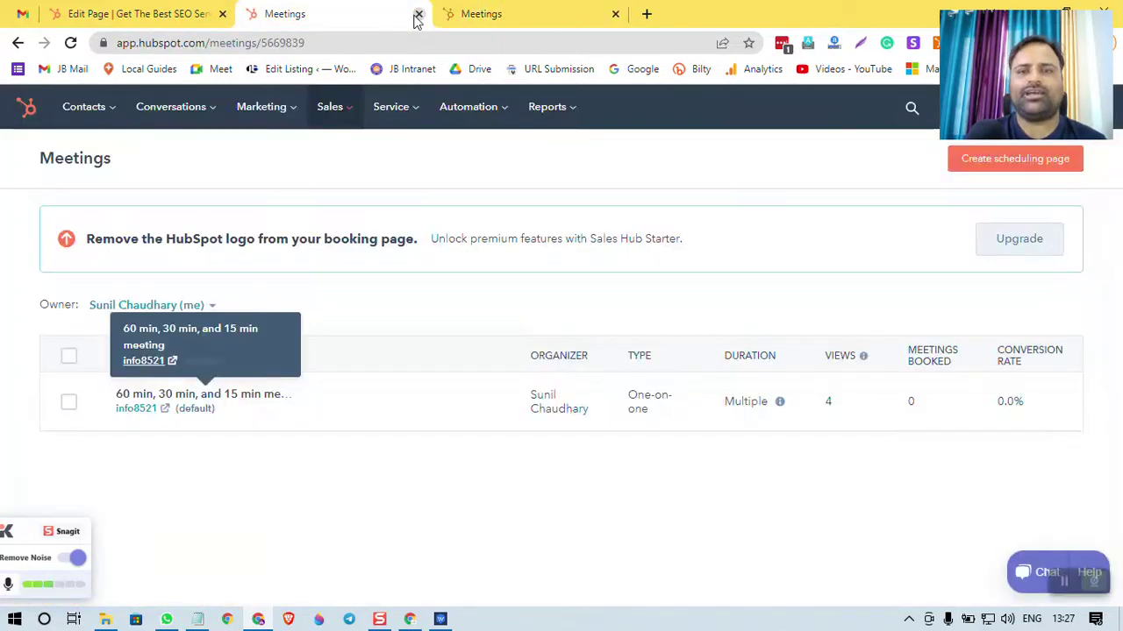
left_click(417, 14)
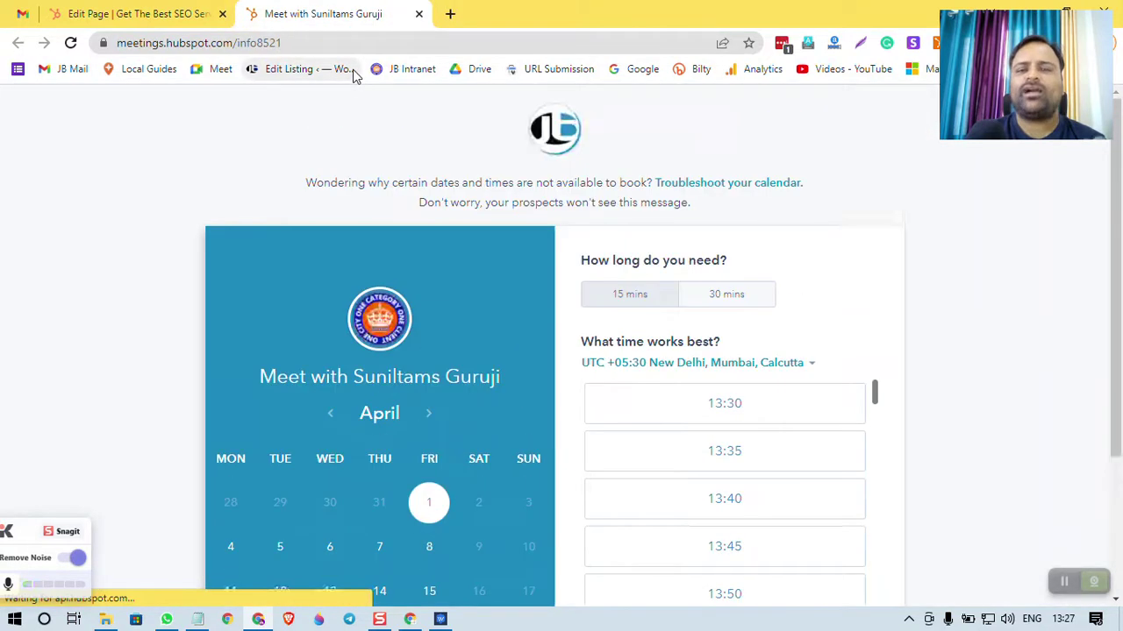
left_click(372, 45)
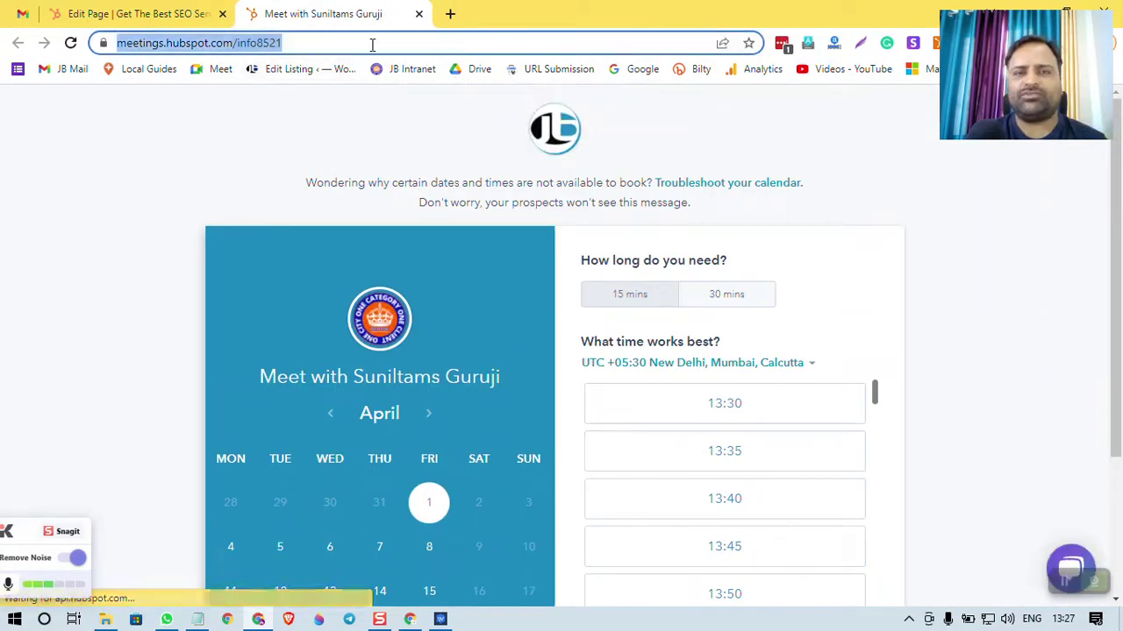
- Return to the landing page editor and assign the existing "Consult Suniltams form 30 March 2022" form to the hero form module
left_click(88, 14)
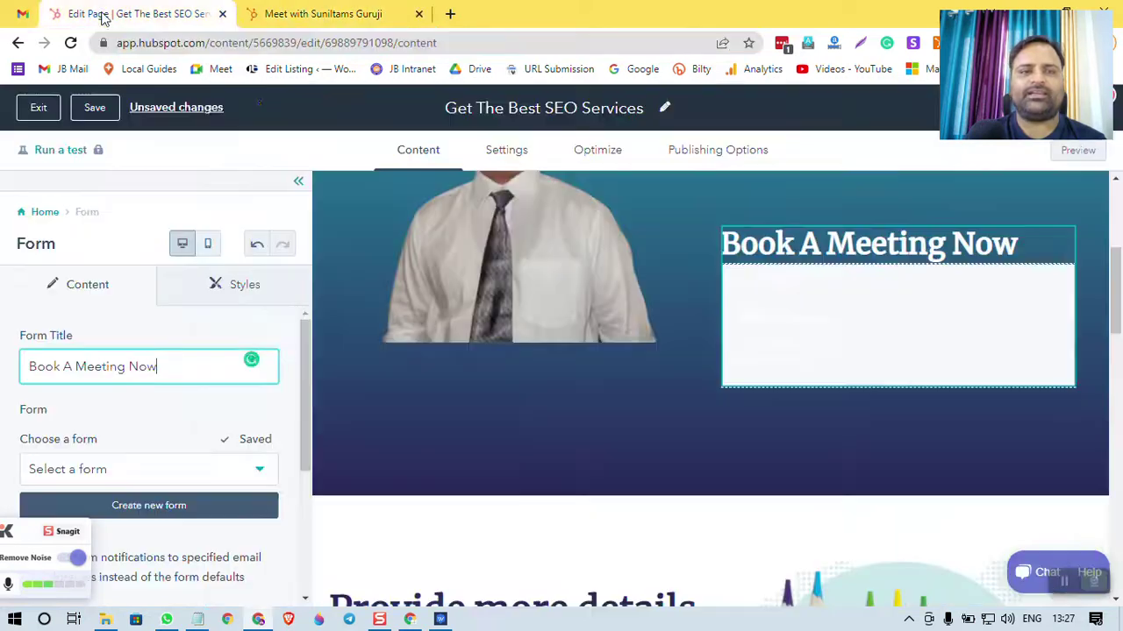
scroll(158, 394, "down", 2)
scroll(118, 378, "up", 2)
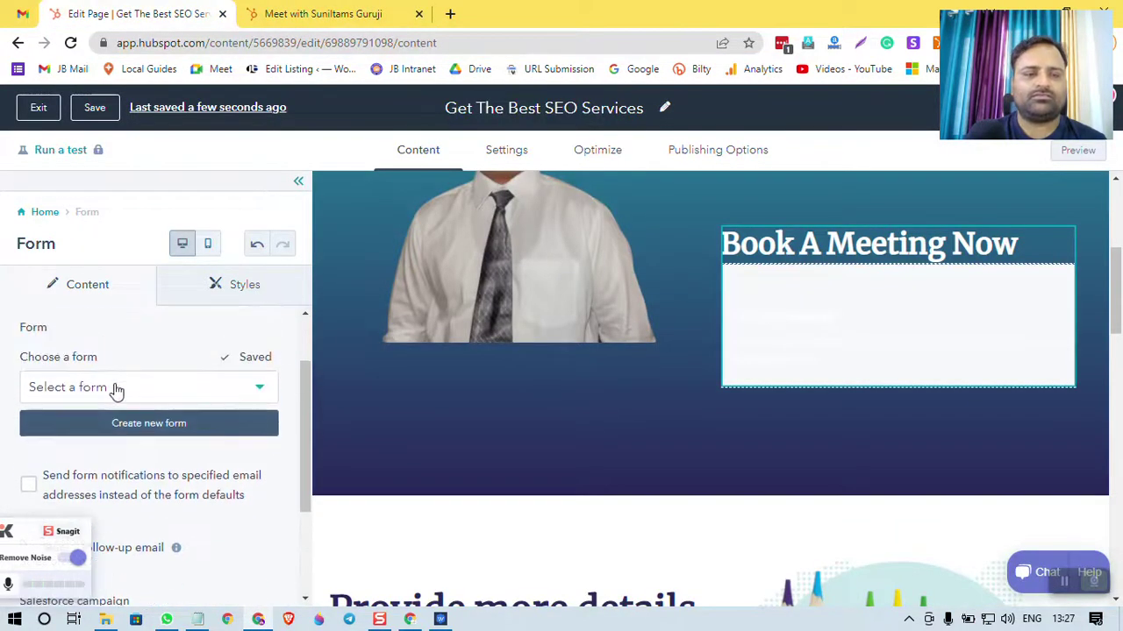
left_click(115, 388)
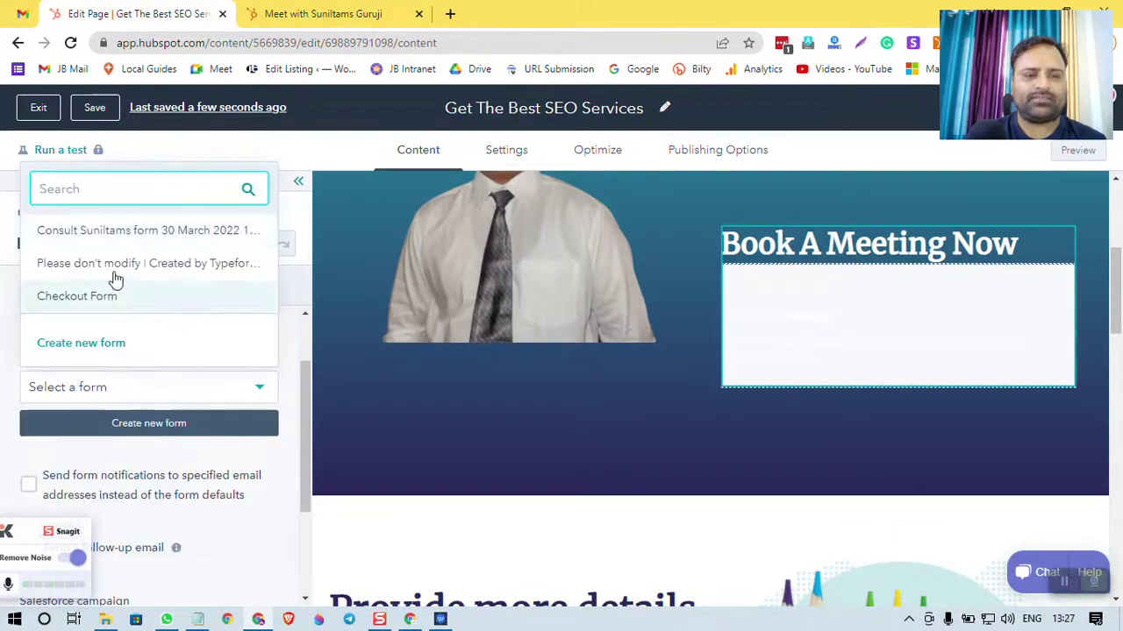
left_click(84, 231)
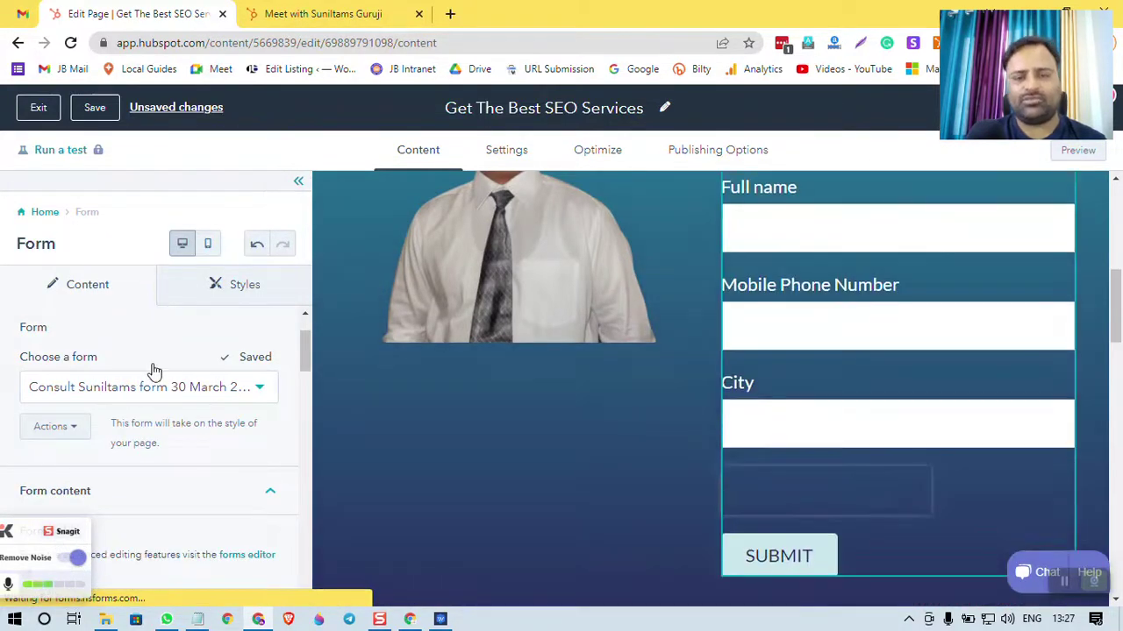
- Review the chosen form's settings, including its available actions, form fields, submit text, GDPR options and CAPTCHA
scroll(152, 375, "down", 2)
scroll(73, 356, "up", 1)
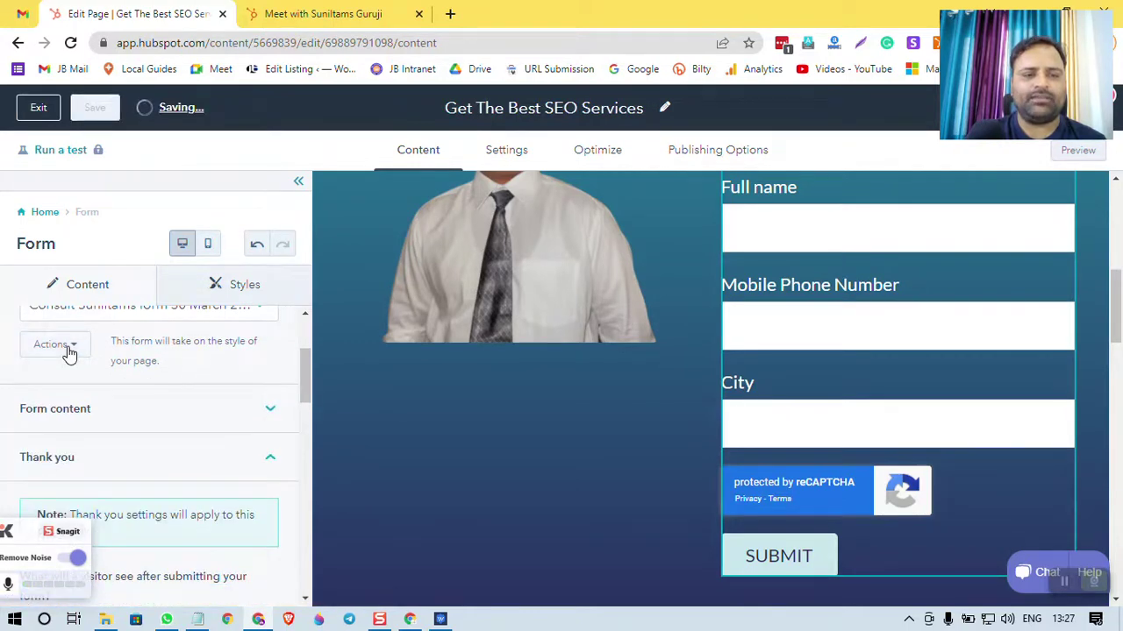
left_click(70, 349)
left_click(166, 359)
left_click(175, 405)
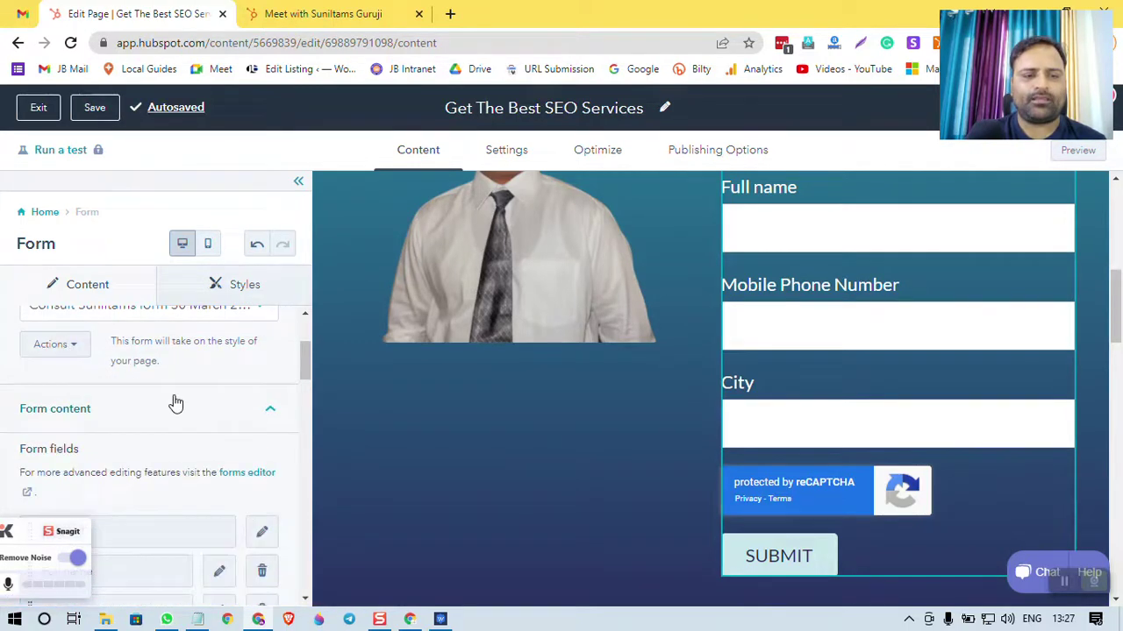
scroll(171, 397, "down", 4)
scroll(158, 396, "down", 1)
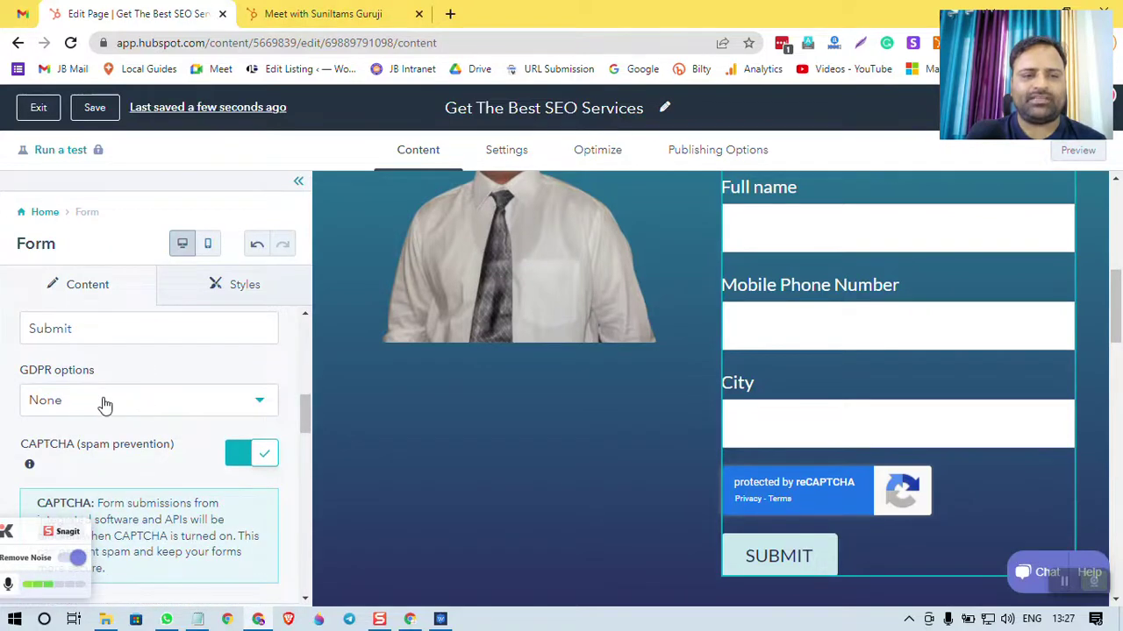
scroll(87, 400, "down", 1)
scroll(98, 396, "up", 1)
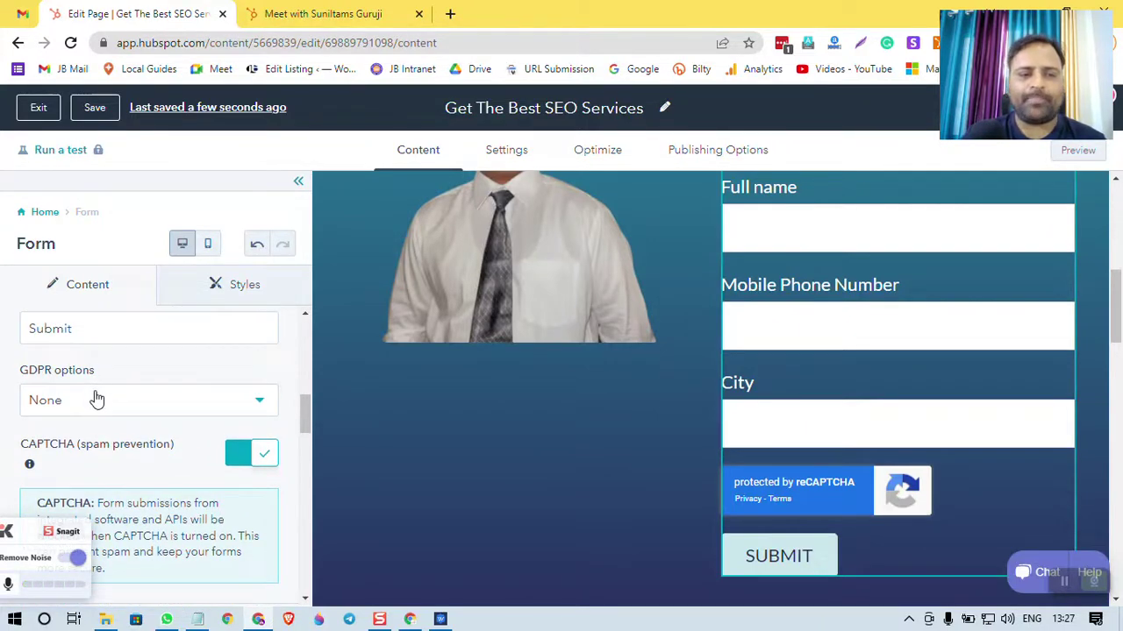
scroll(136, 434, "down", 2)
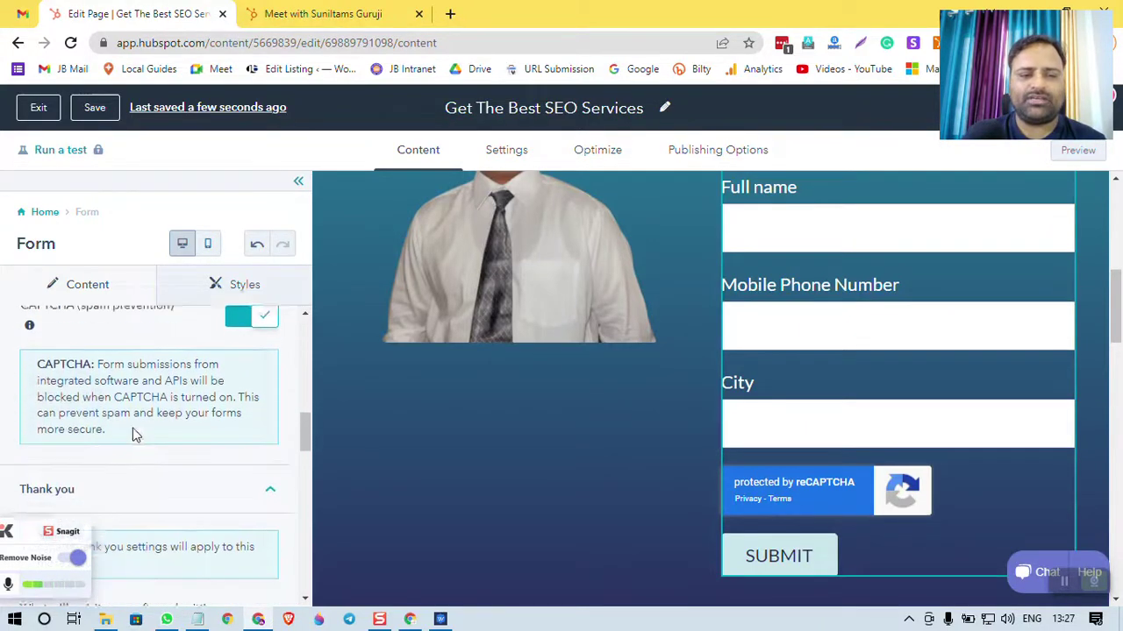
- Review the form's thank-you settings, including the redirect and inline message options and the thank-you message text
scroll(136, 434, "down", 2)
left_click(216, 390)
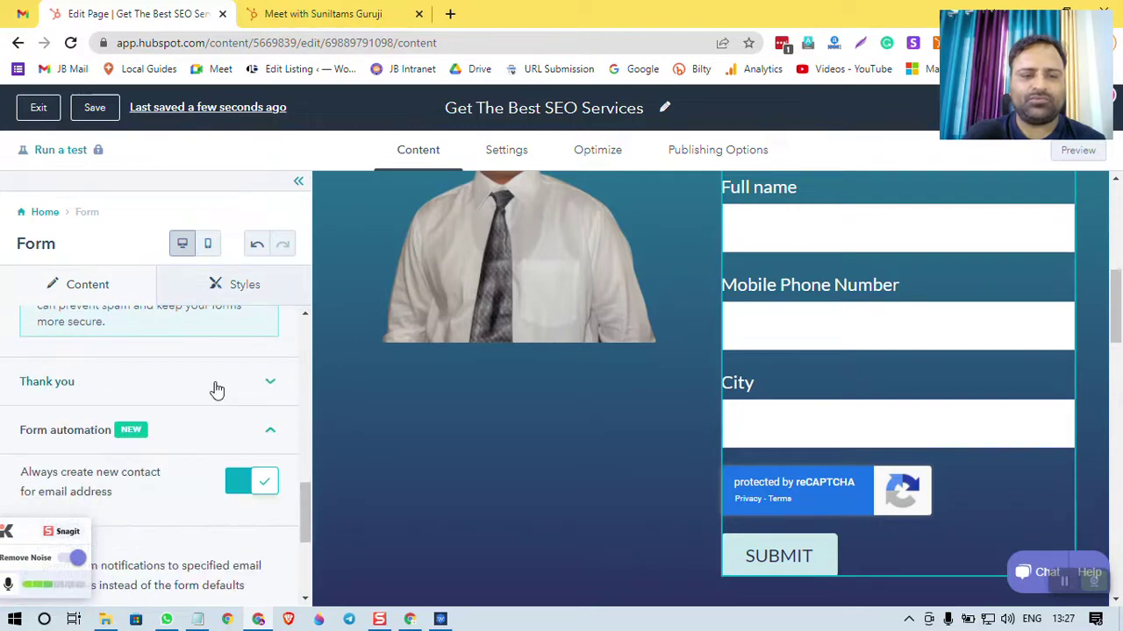
left_click(218, 386)
scroll(216, 388, "down", 1)
scroll(219, 383, "up", 2)
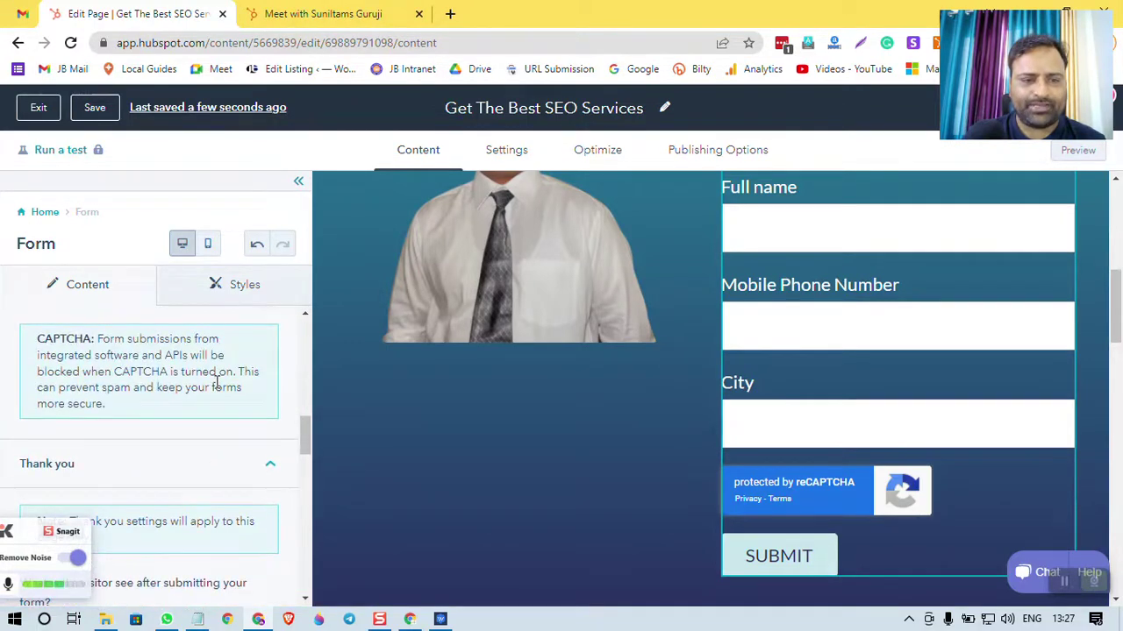
scroll(260, 475, "down", 2)
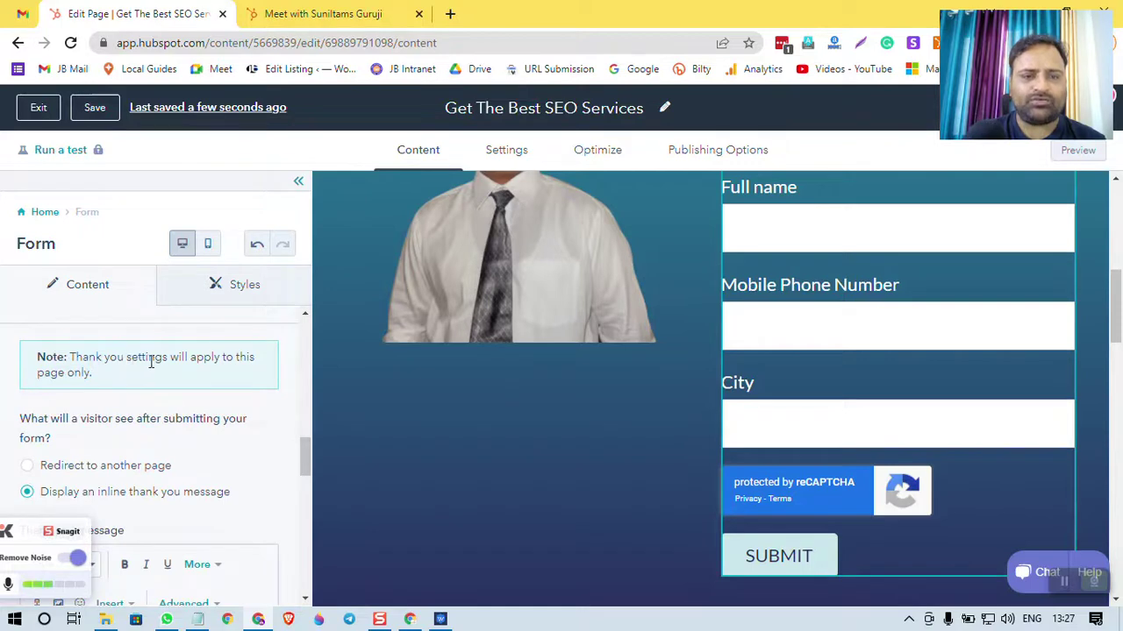
scroll(145, 387, "down", 1)
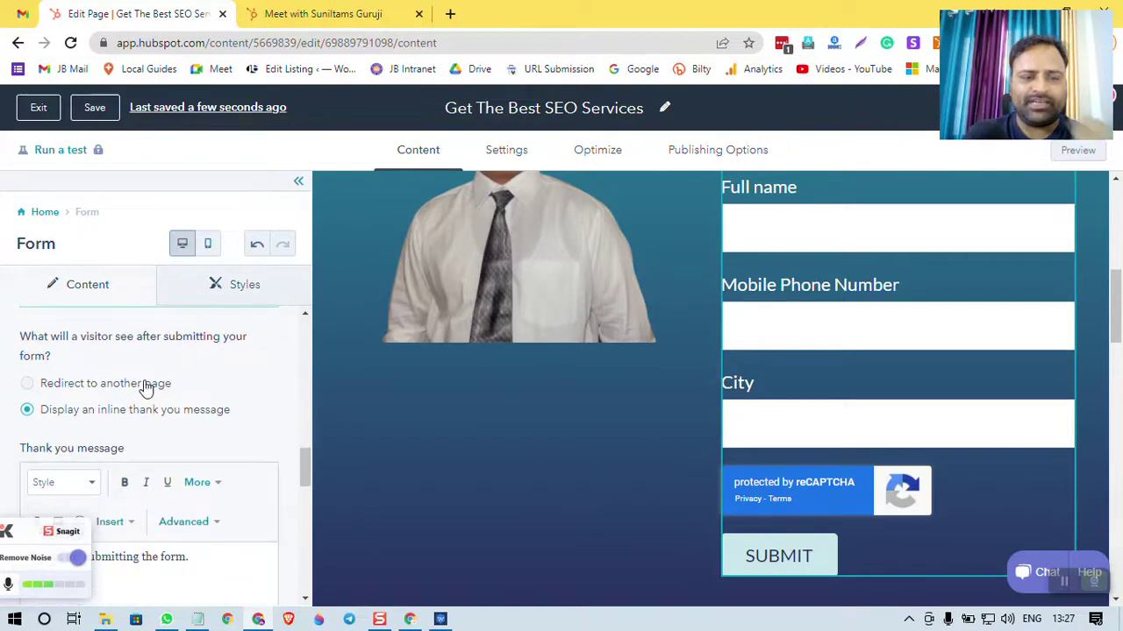
scroll(145, 387, "down", 1)
scroll(146, 386, "up", 1)
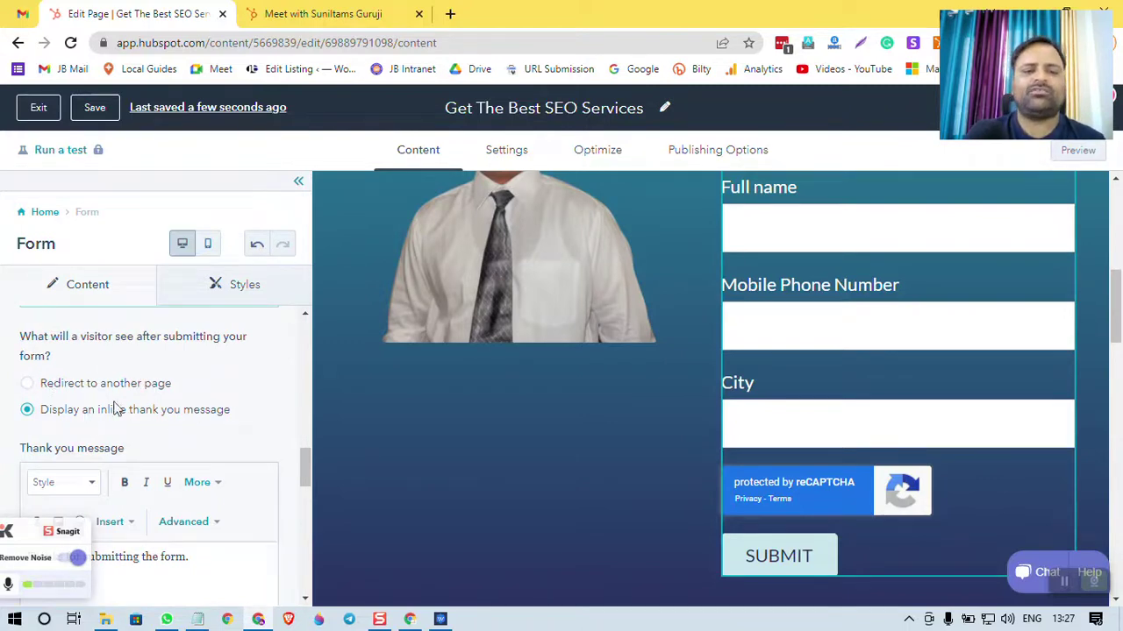
scroll(218, 421, "down", 1)
scroll(217, 421, "down", 3)
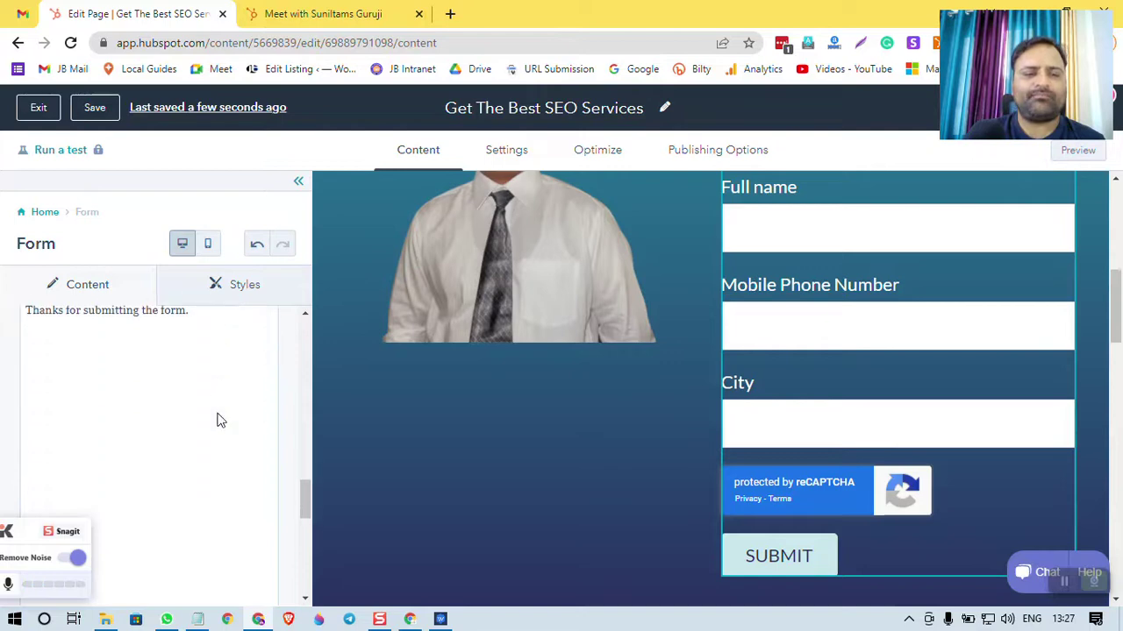
scroll(219, 421, "up", 1)
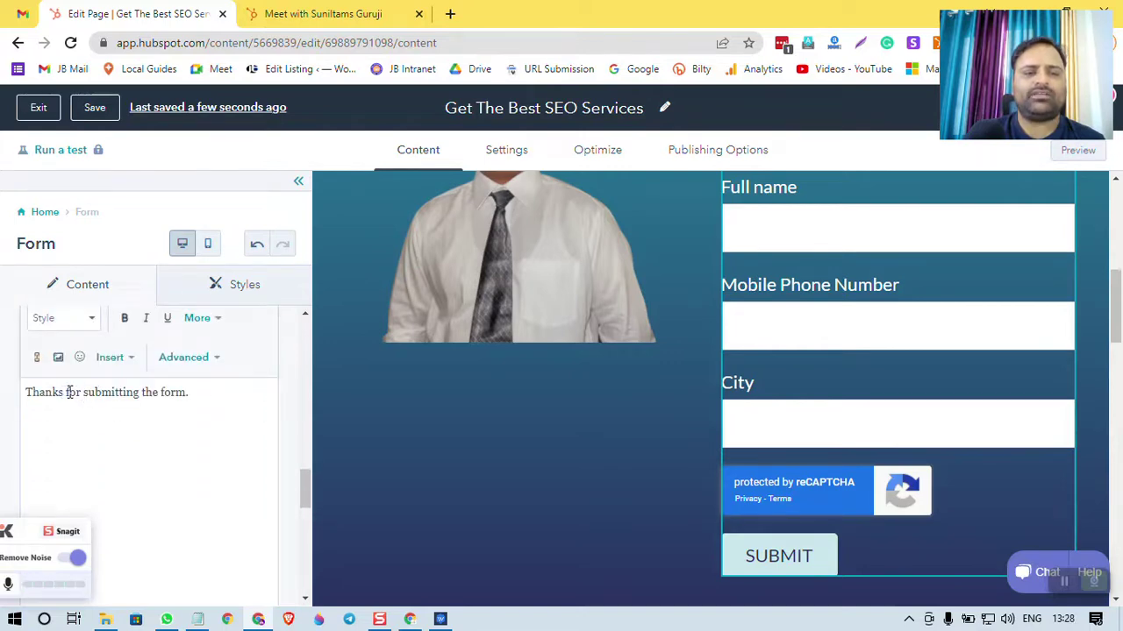
- Examine the form automation settings, trying the specified notification addresses and follow-up email options and leaving both turned off
scroll(199, 408, "down", 5)
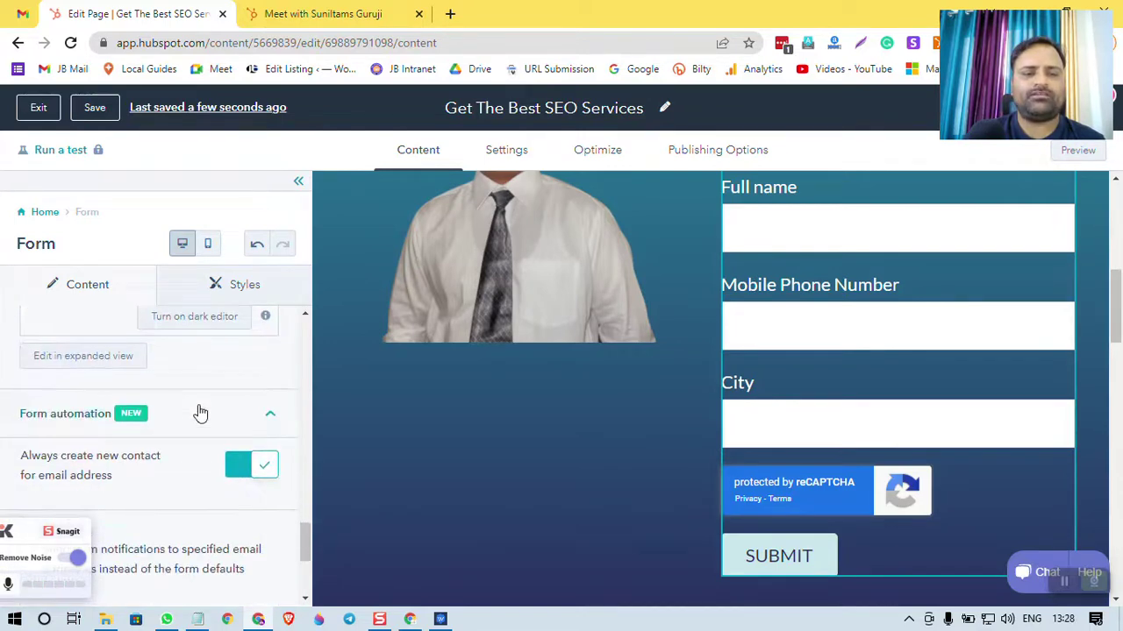
scroll(200, 413, "down", 1)
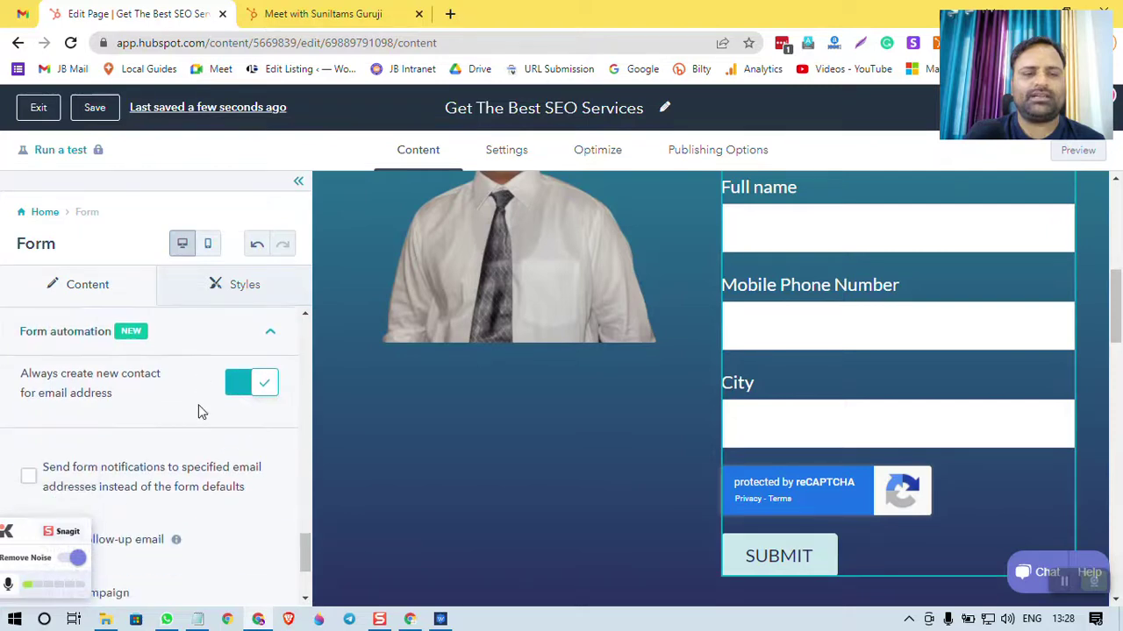
left_click(270, 334)
left_click(269, 334)
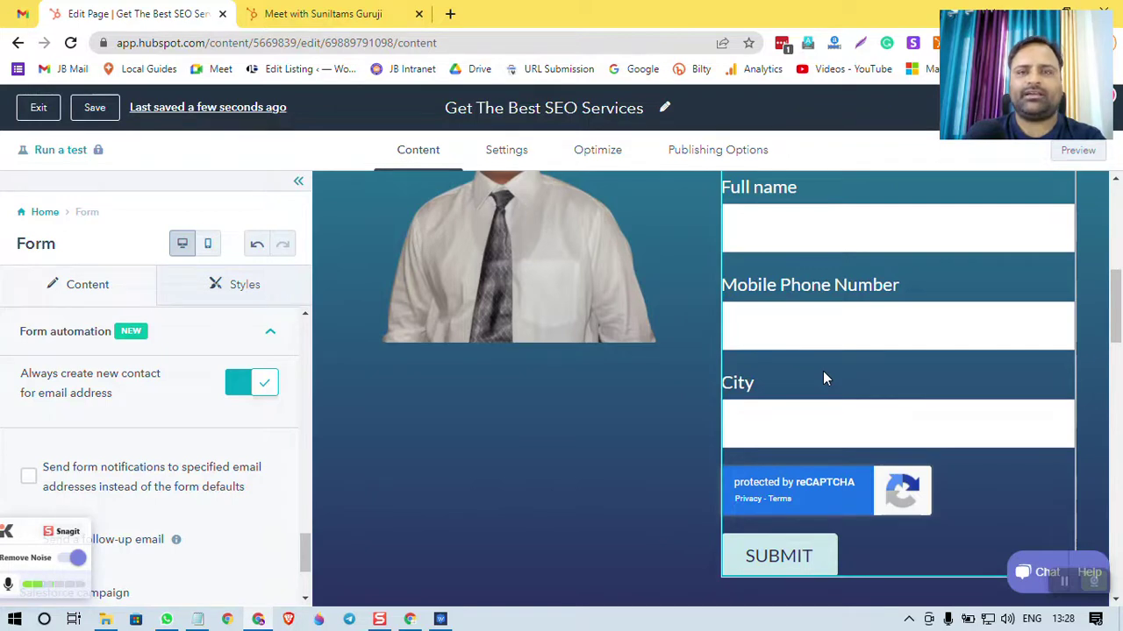
scroll(304, 434, "down", 2)
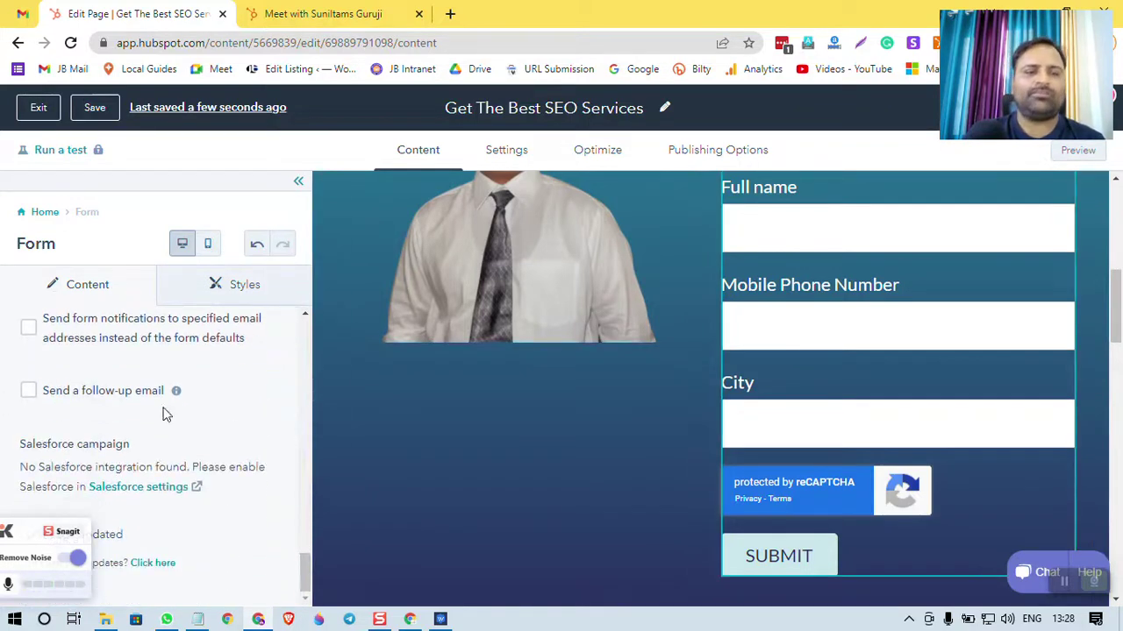
left_click(31, 340)
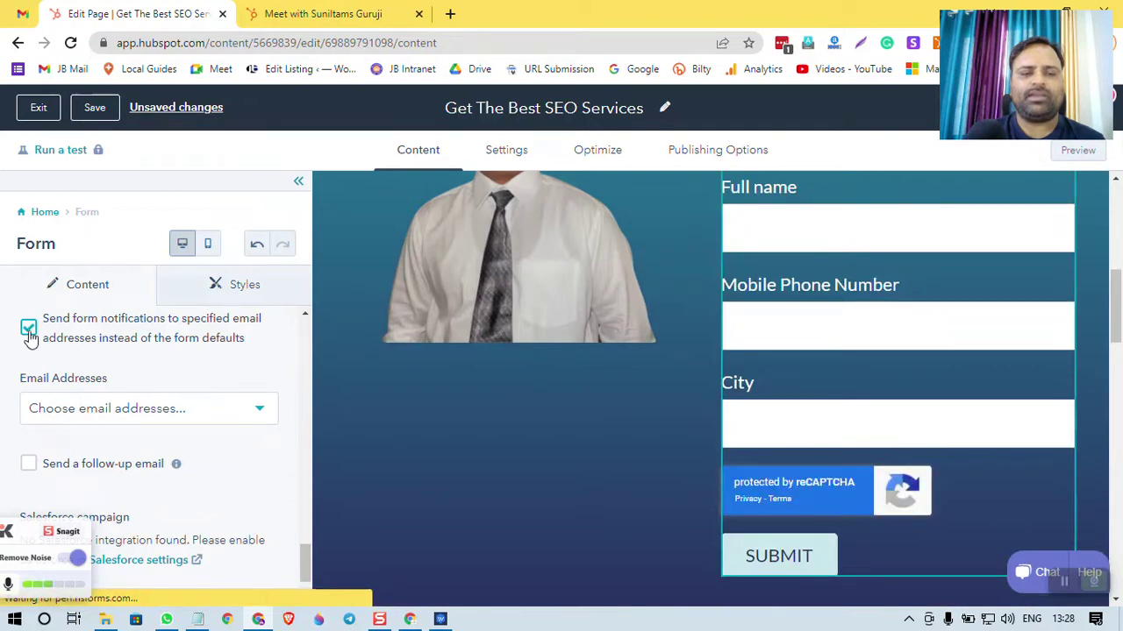
left_click(29, 334)
left_click(30, 393)
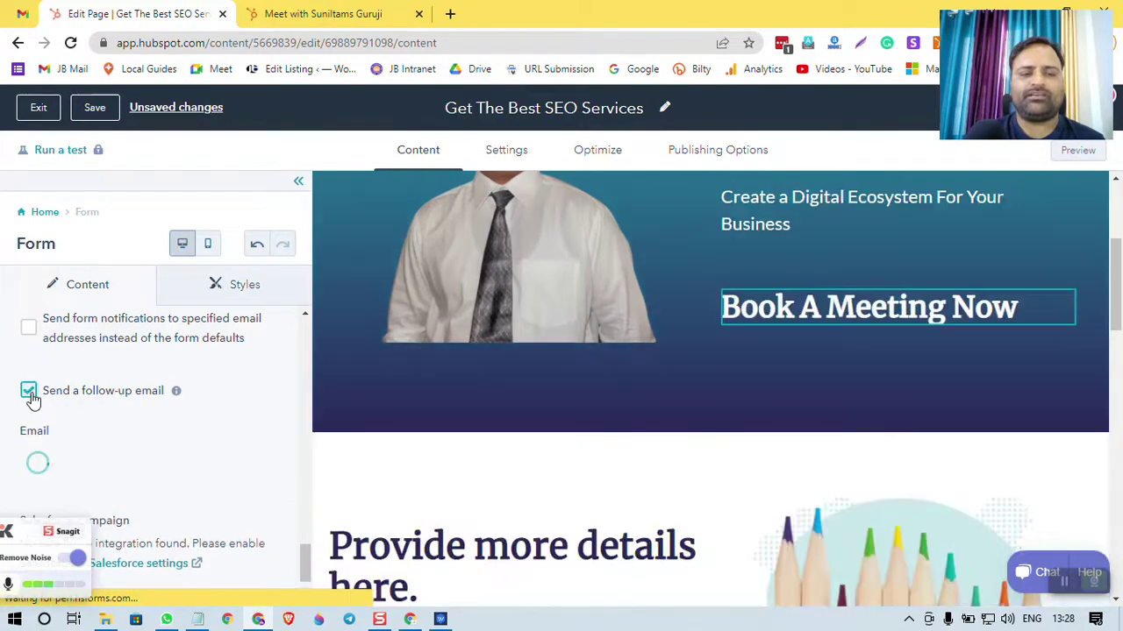
left_click(31, 397)
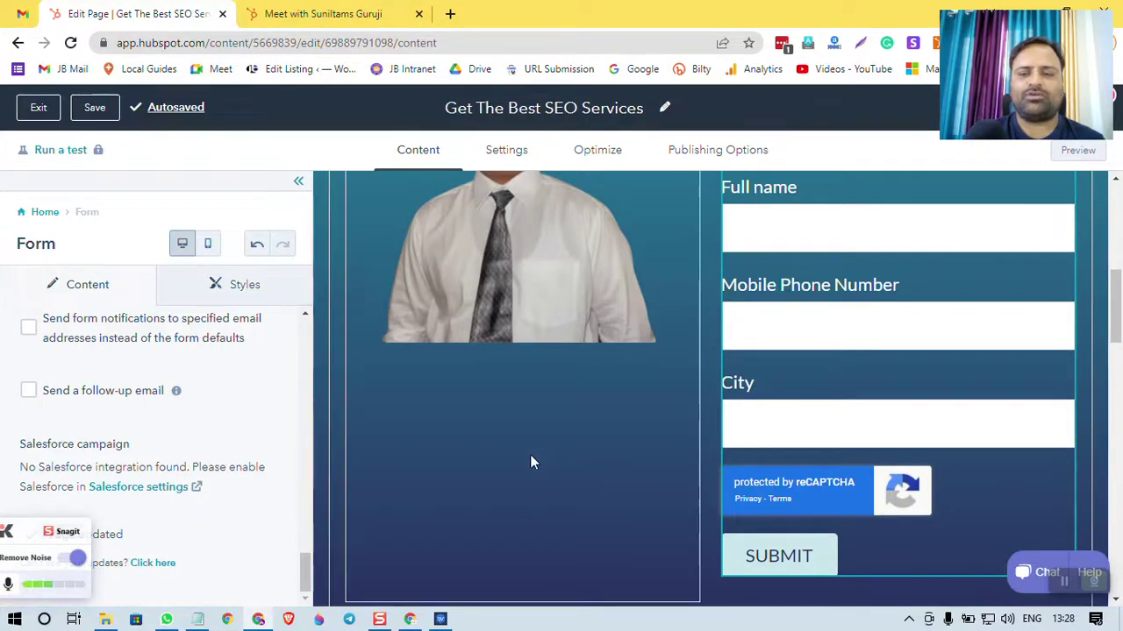
- Replace the "Provide more details here." heading beside the pencils image with "SEO Can Give You Regular Leads and A Big Brand Name"
scroll(532, 462, "down", 5)
left_click(553, 397)
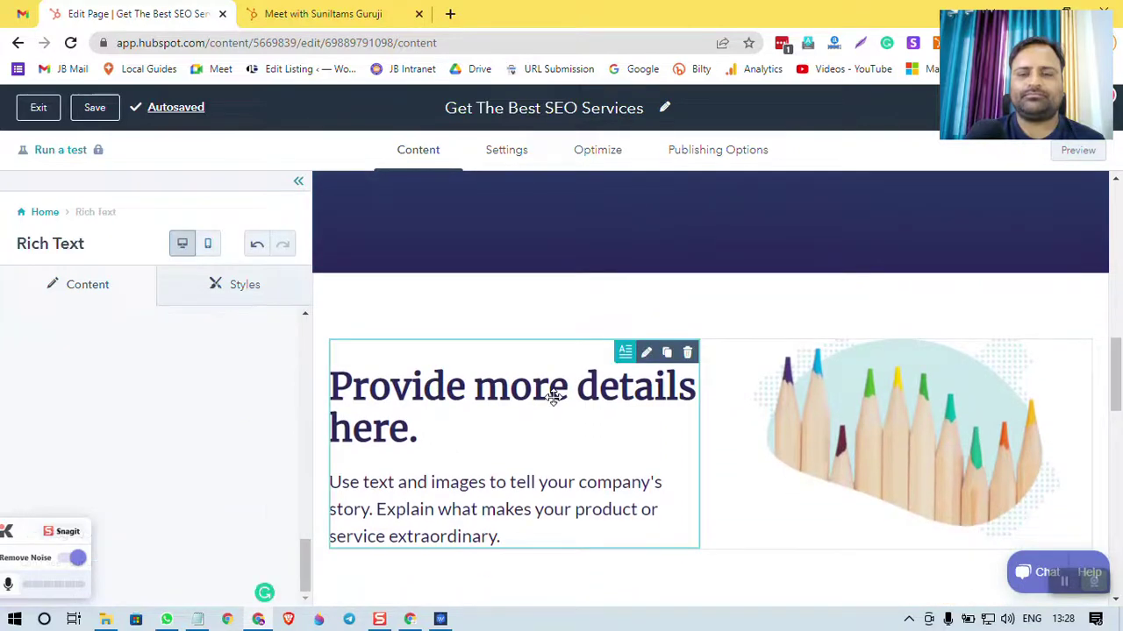
triple_click(505, 393)
type("SEO Can ")
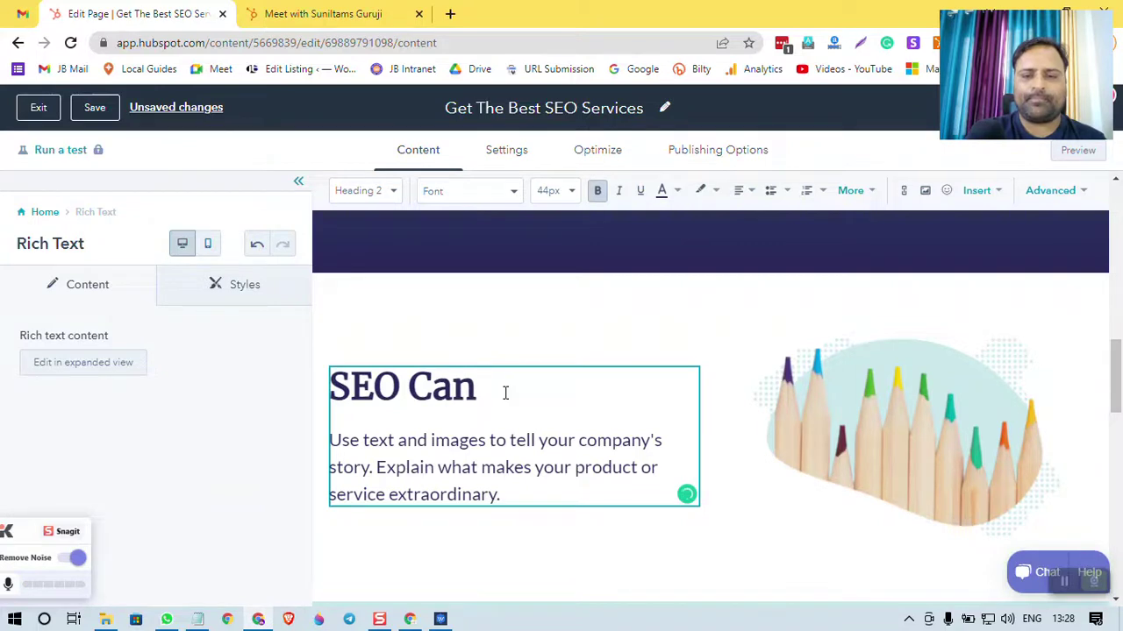
type("Give You ")
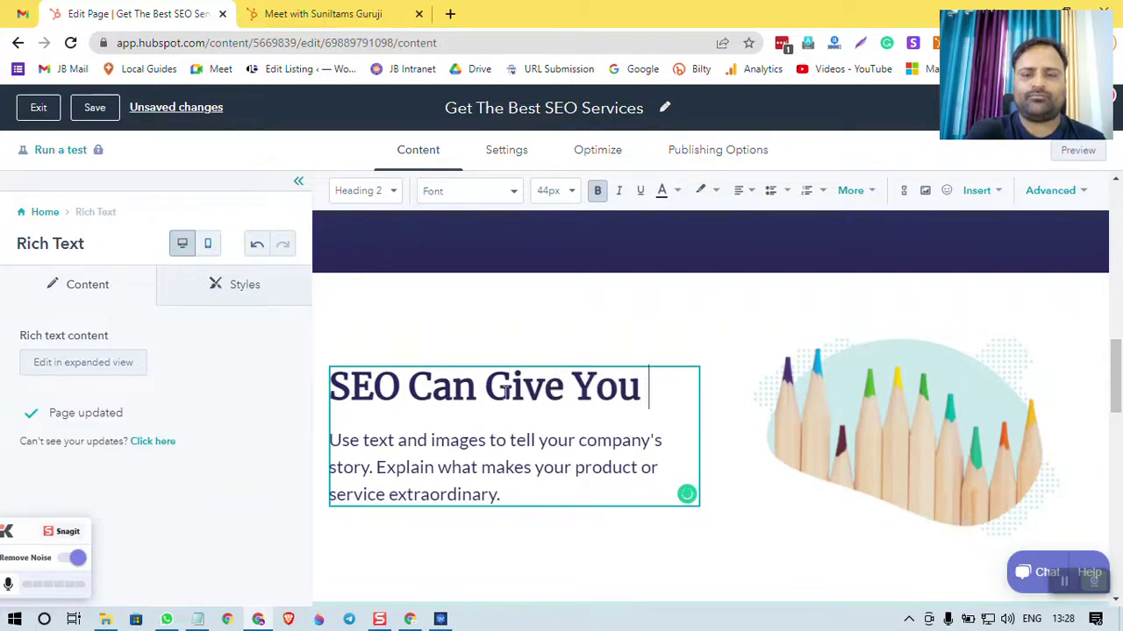
type("Regular ")
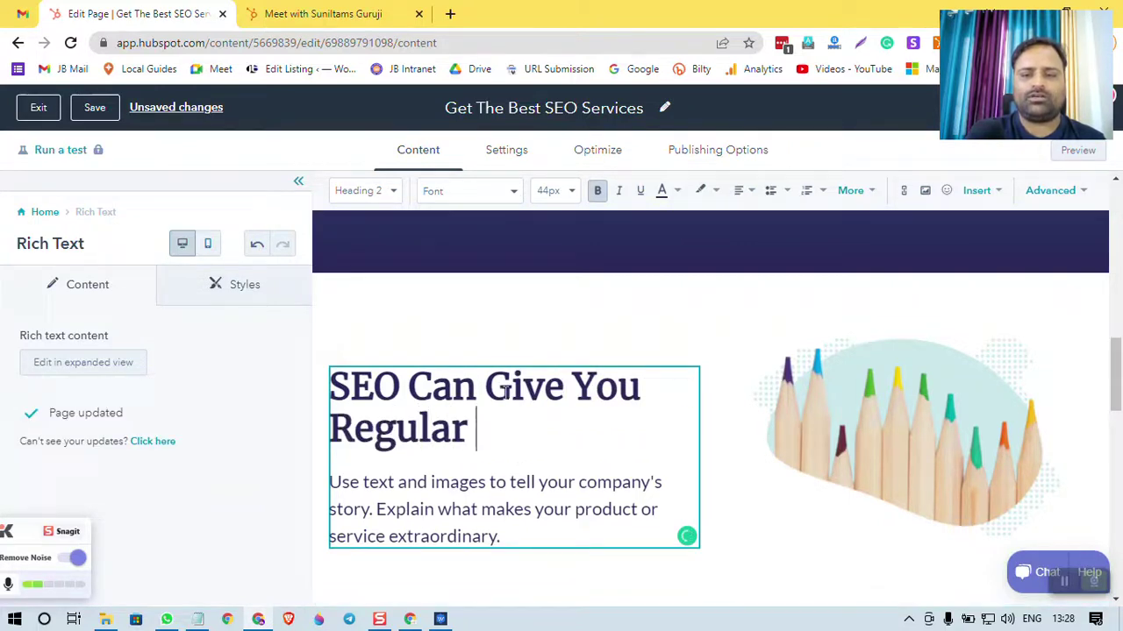
type("Leads and a")
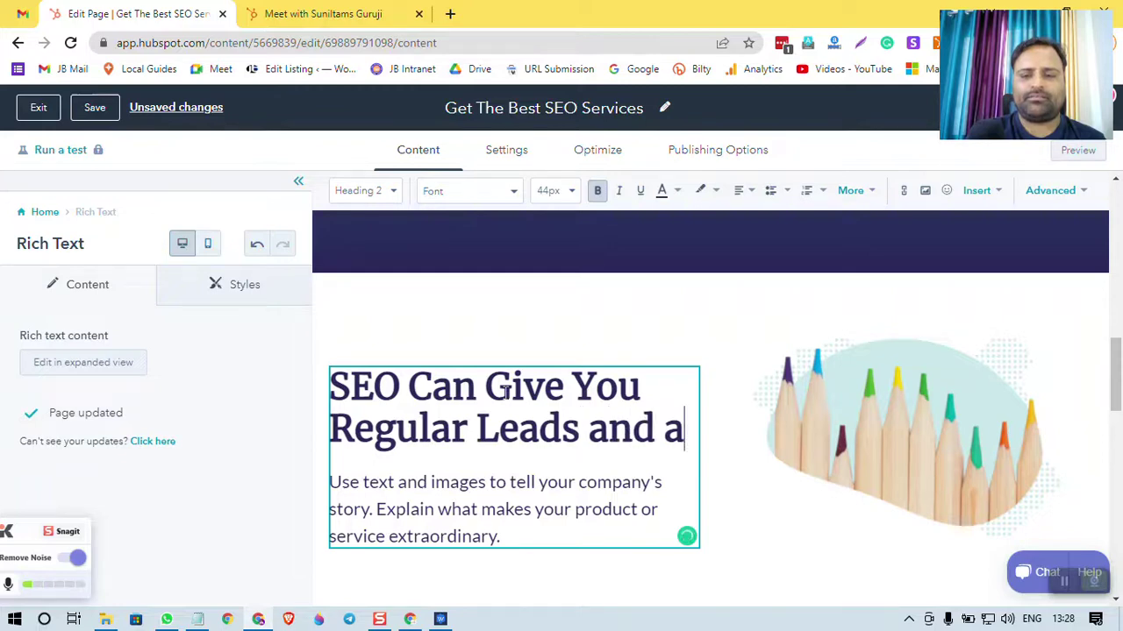
key("BackSpace")
key("BackSpace")
type("A Big ")
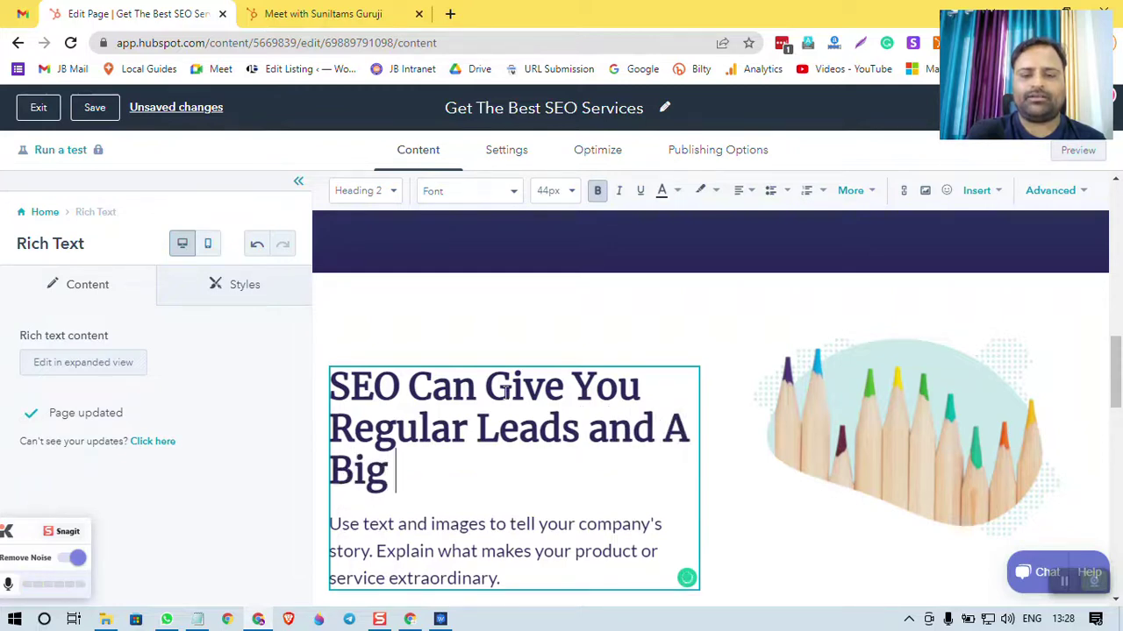
type("Brand Name")
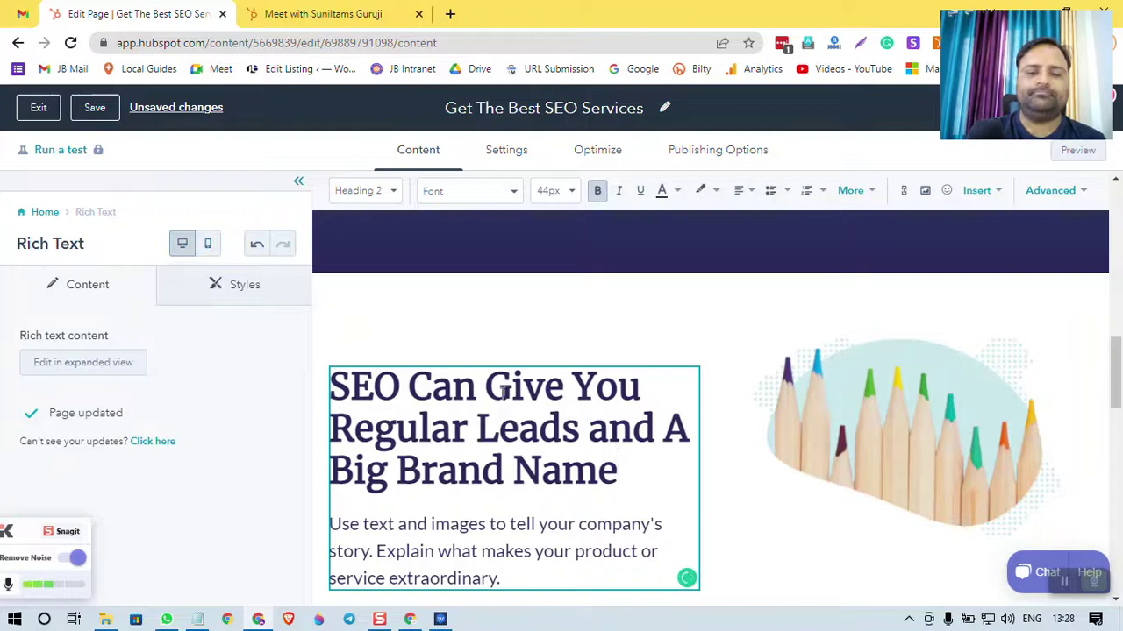
- Replace the paragraph below that heading with "People use Search Engines like Google and Can find your business."
scroll(476, 479, "down", 2)
left_click(443, 366)
triple_click(443, 366)
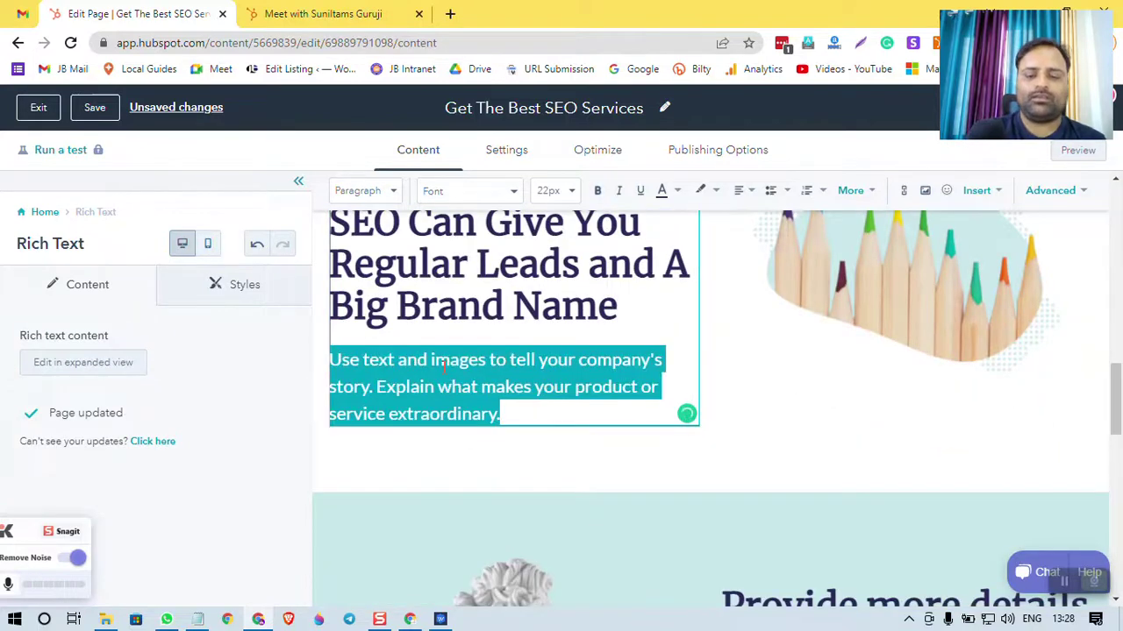
type("People use ")
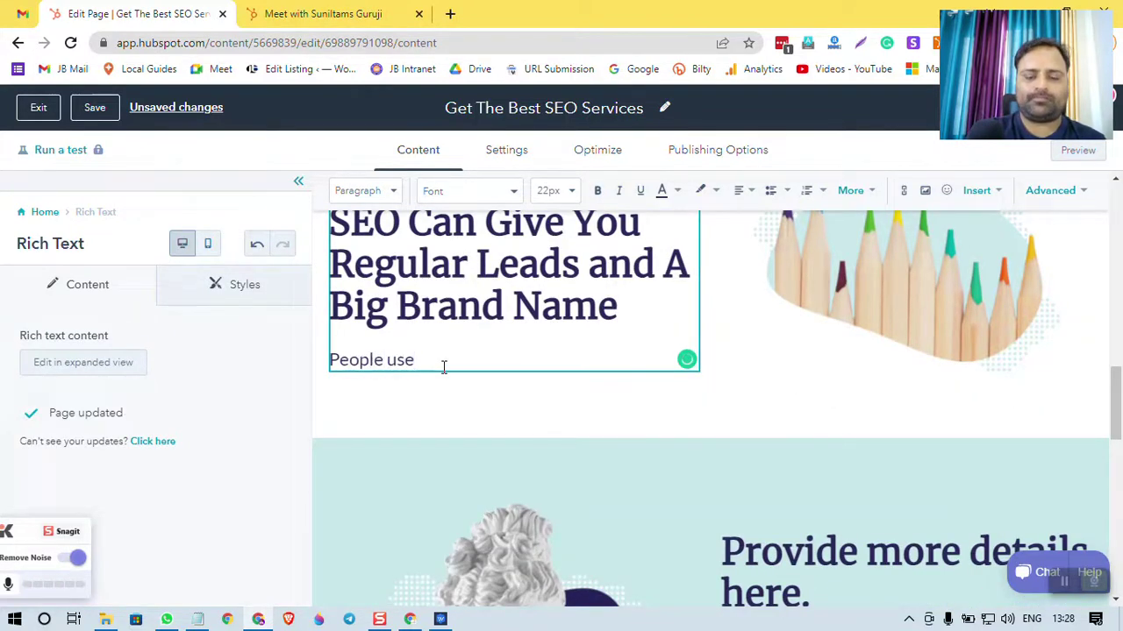
type("Search")
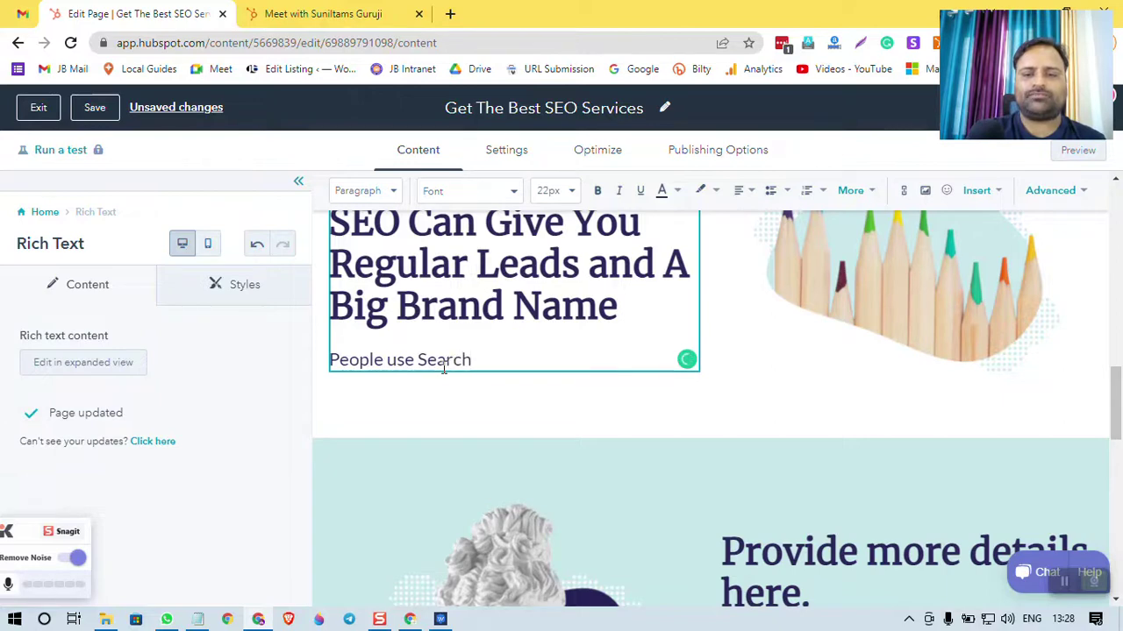
type(" Engines li")
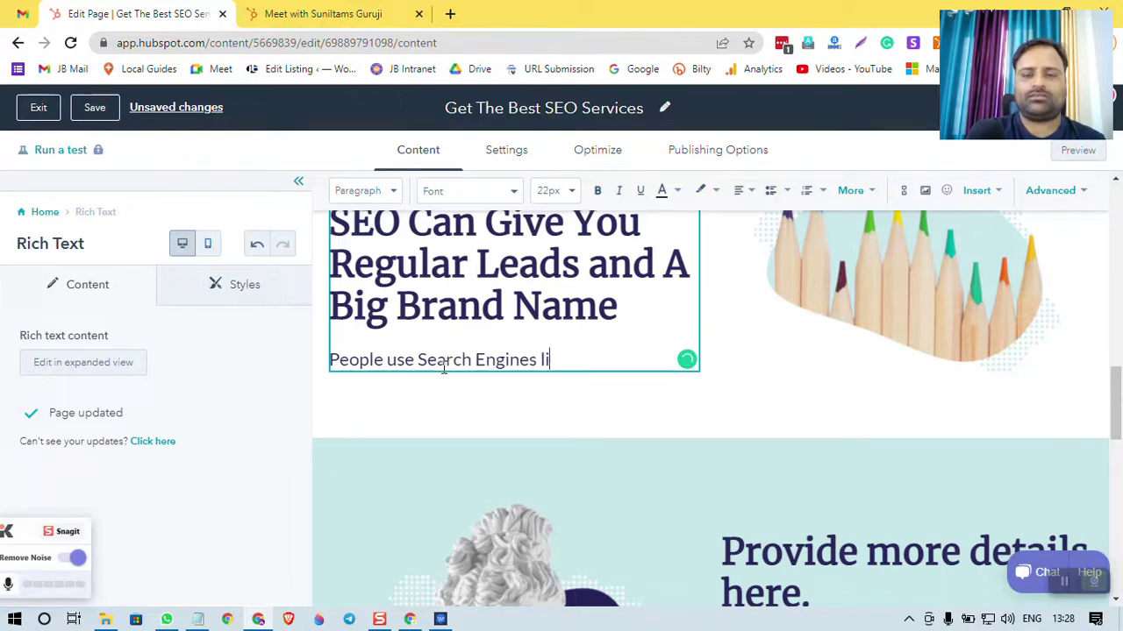
type("ke Google and")
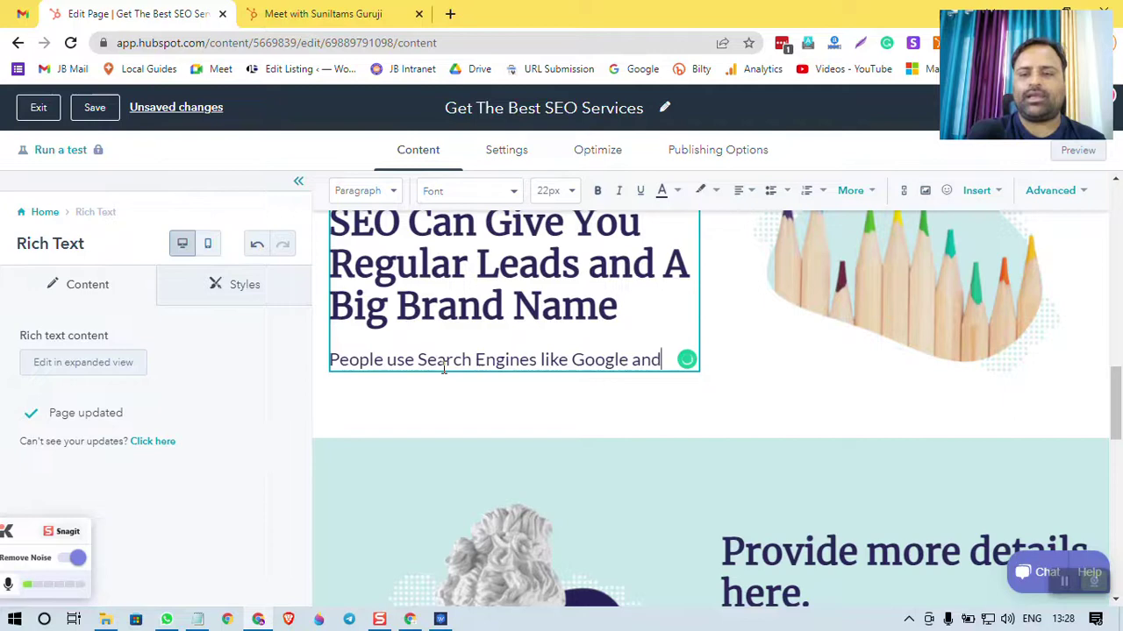
type(" Can")
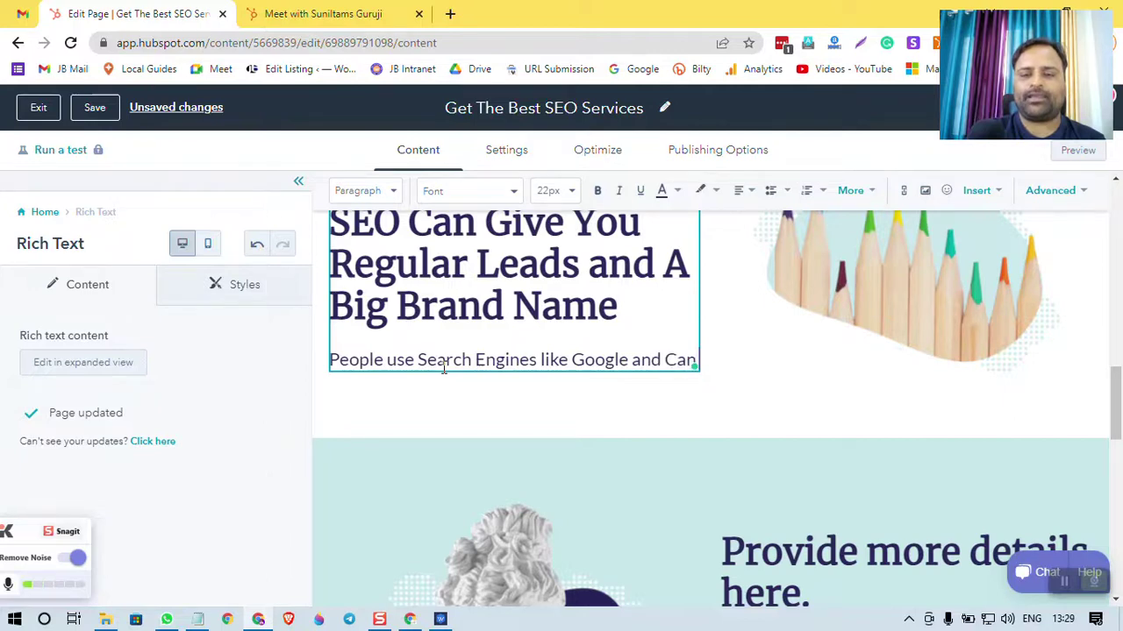
type(" find your business.")
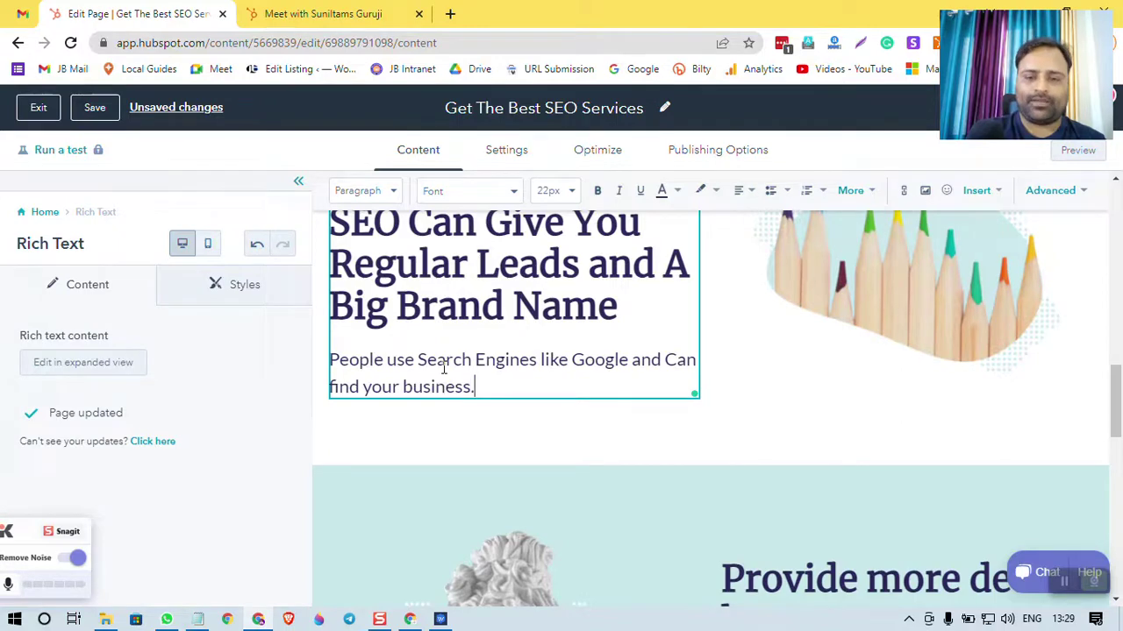
- Replace the "Provide more details here." heading beside the statue image with "SEO Can Keep Your Sales Funeel Going"
scroll(442, 368, "down", 10)
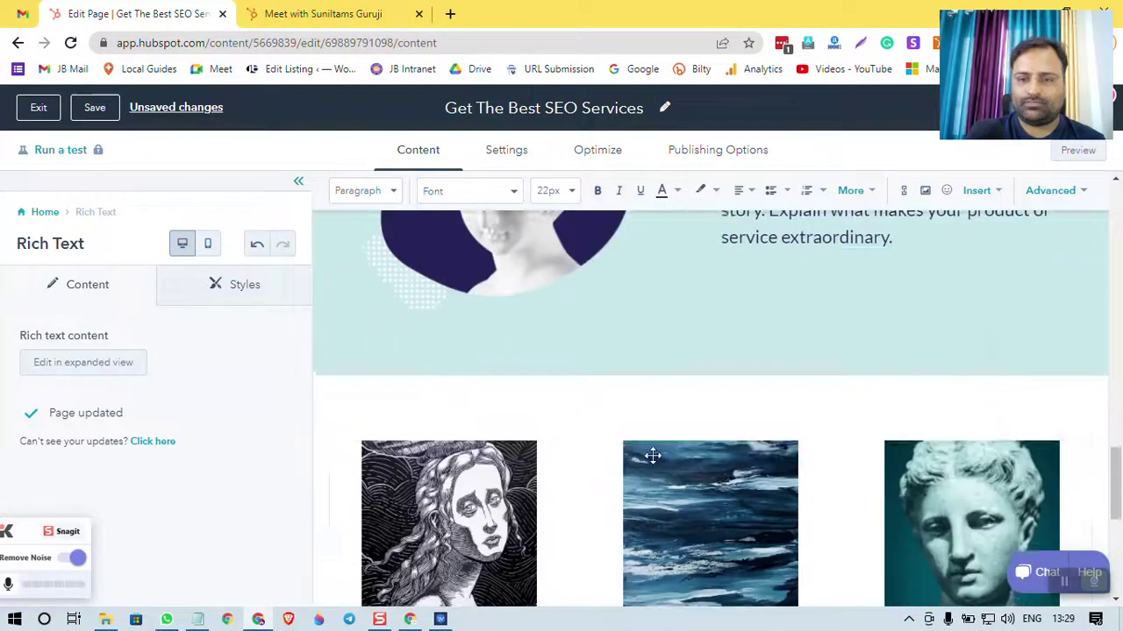
scroll(733, 497, "down", 2)
scroll(720, 491, "up", 12)
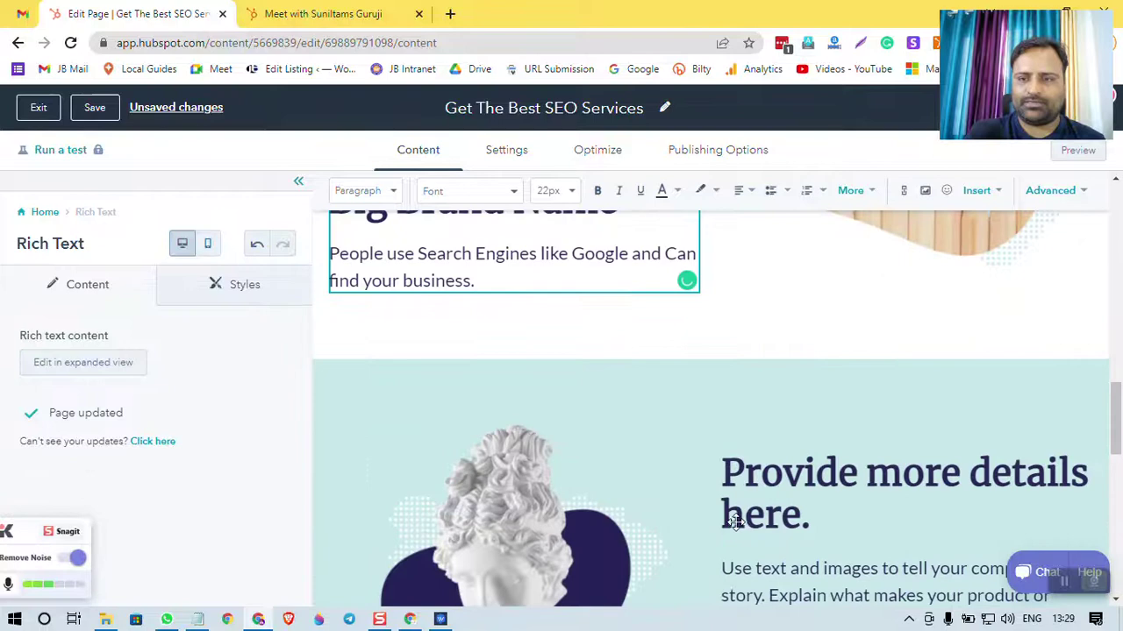
scroll(711, 478, "down", 2)
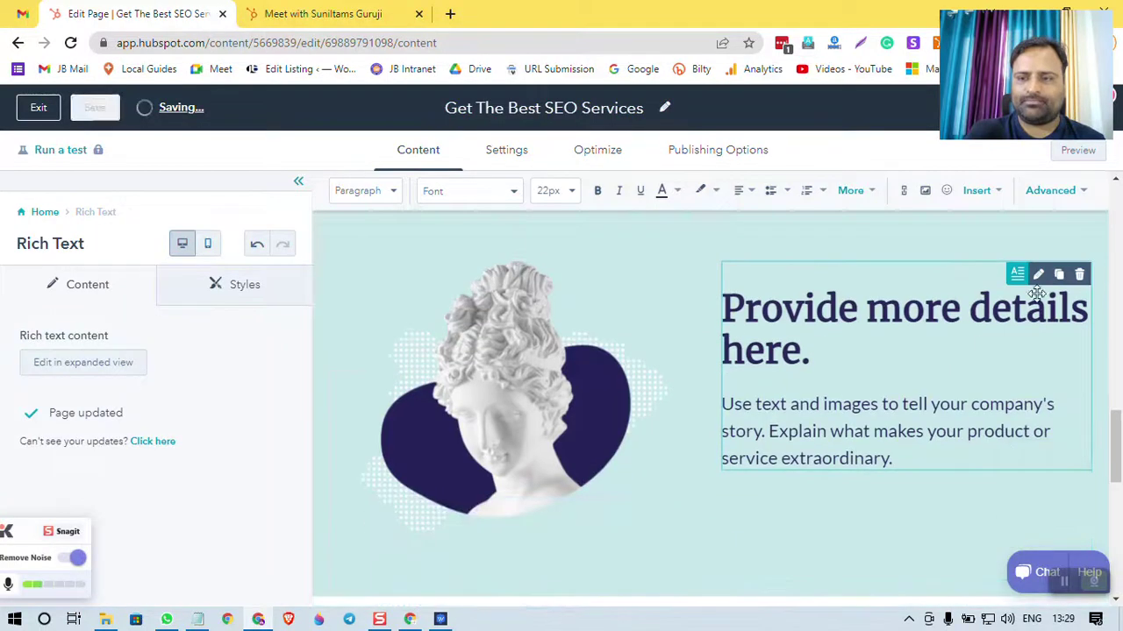
triple_click(765, 318)
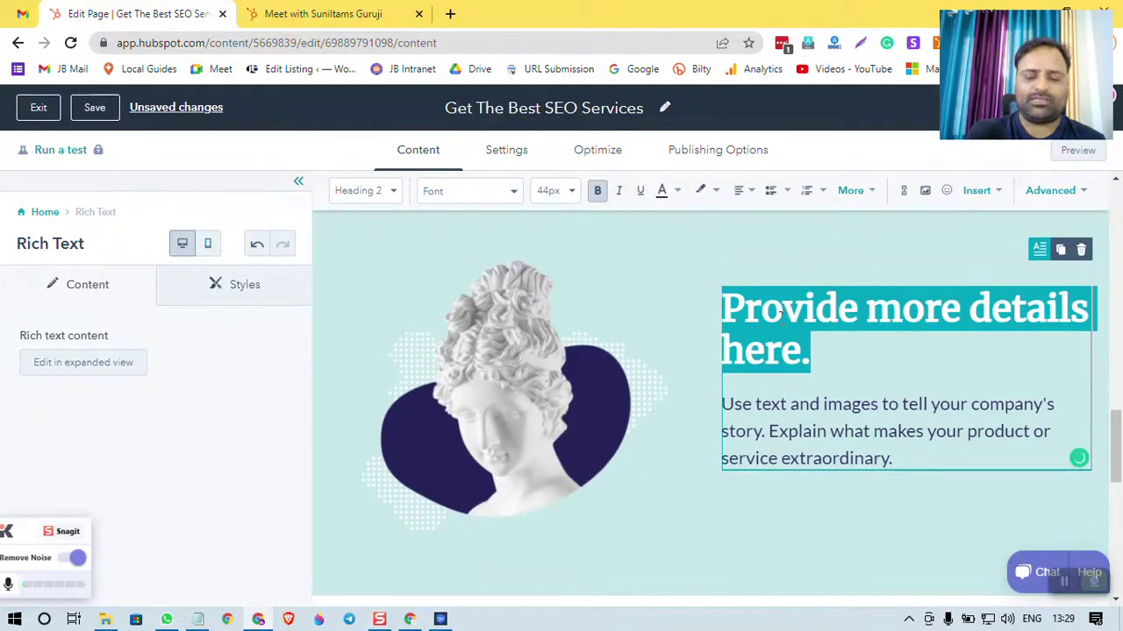
type("SEO")
key("ctrl+a")
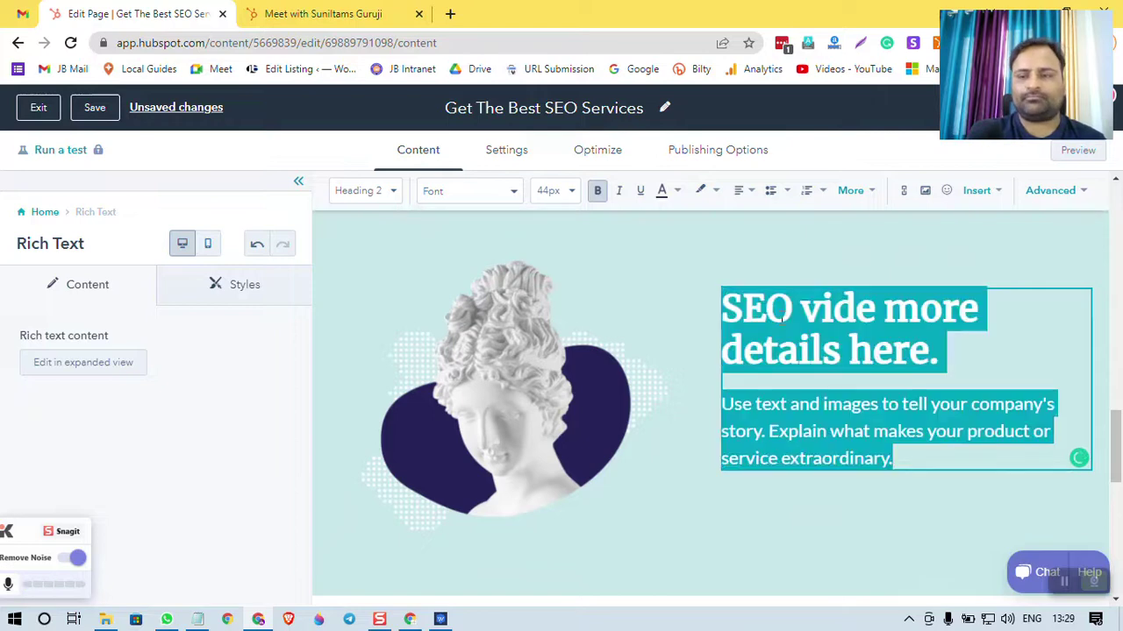
left_click(782, 319)
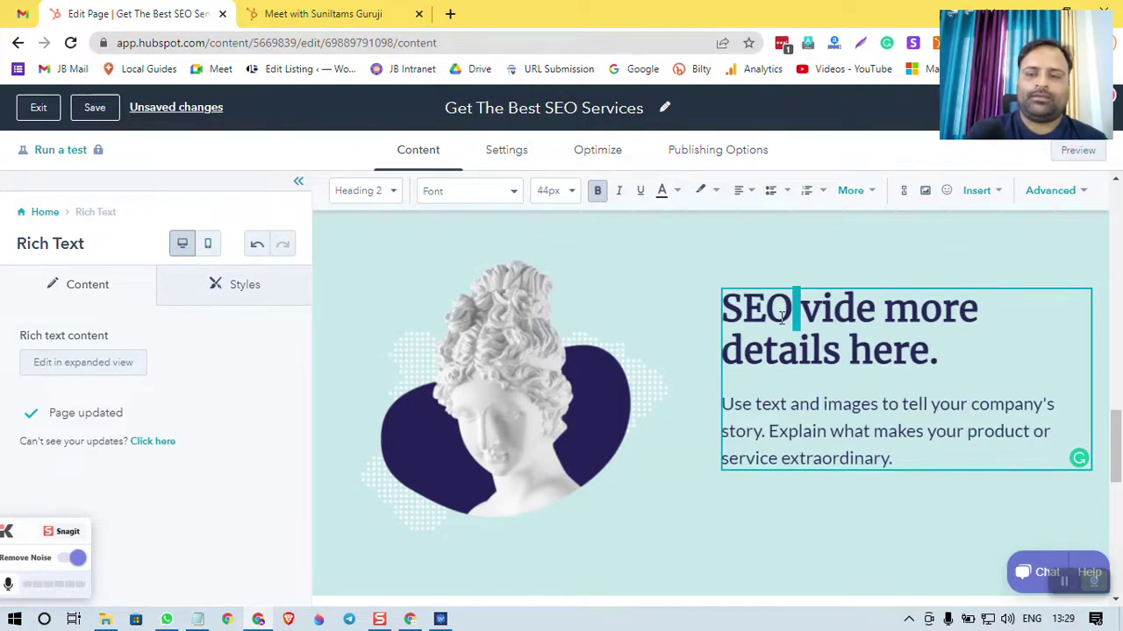
triple_click(781, 319)
type("SEO Can ")
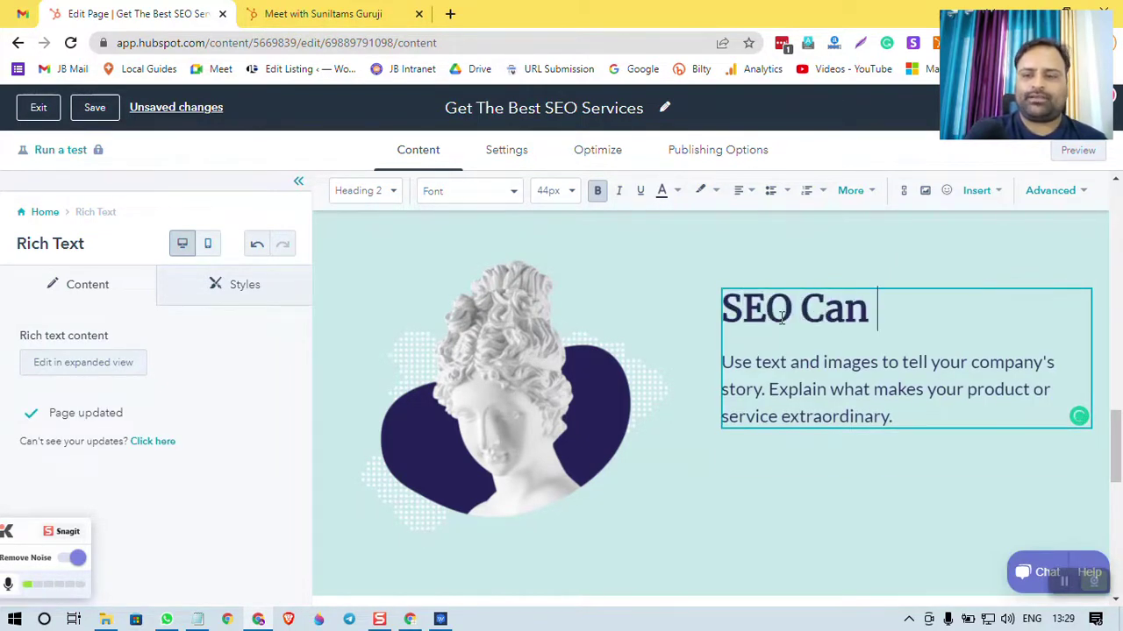
type("kee")
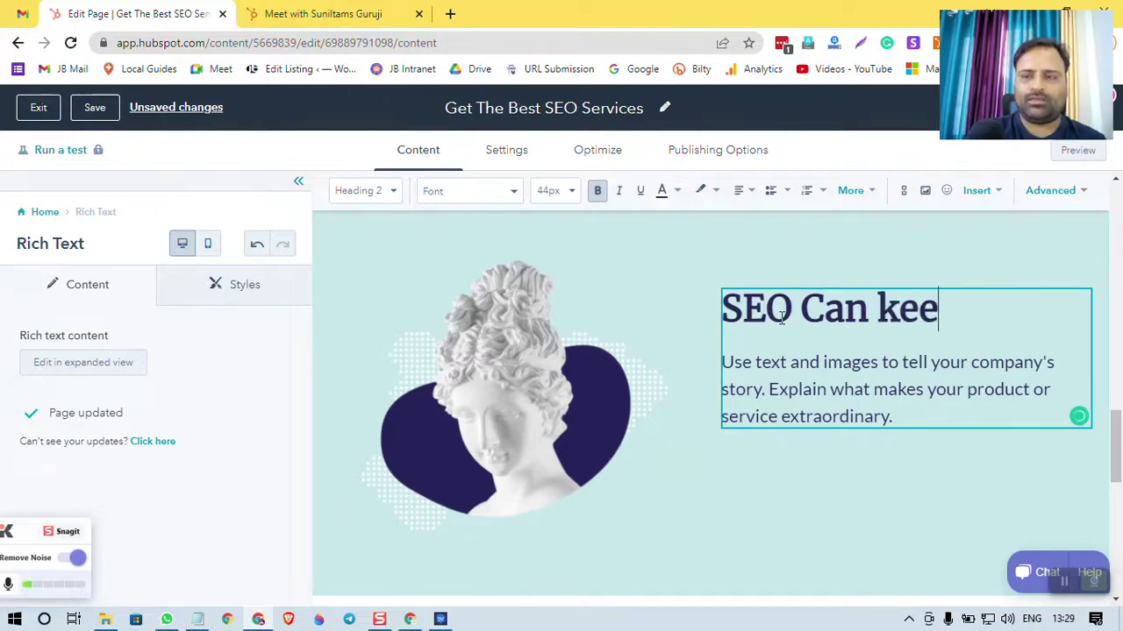
key("BackSpace")
key("BackSpace")
key("BackSpace")
type("Keep ")
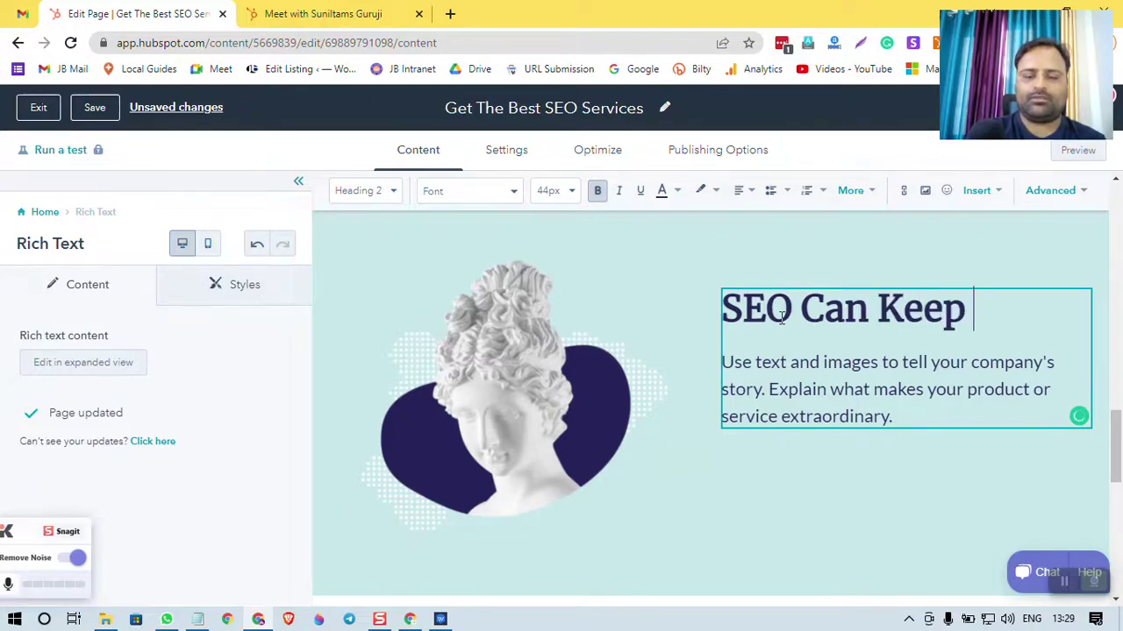
type("Your FS")
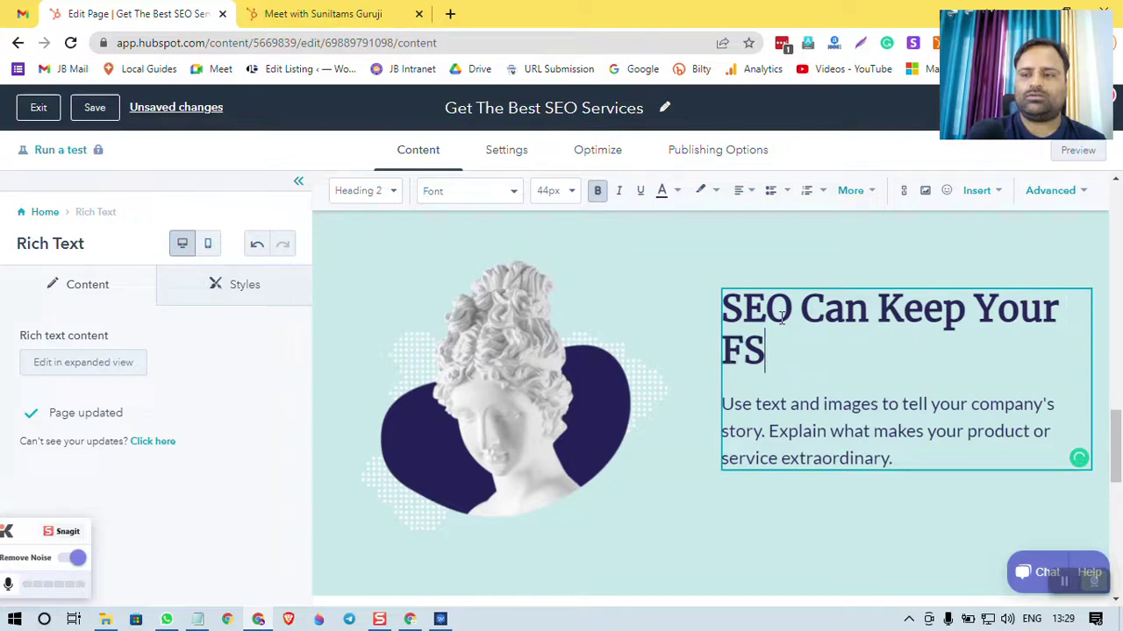
key("BackSpace")
key("BackSpace")
type("Sales Full")
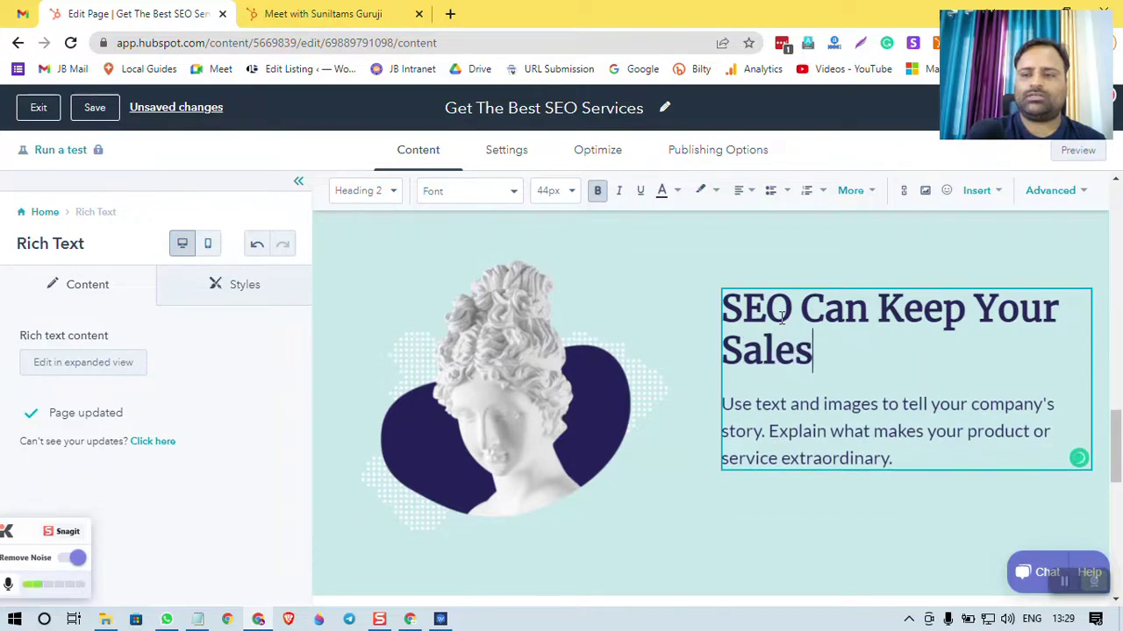
key("BackSpace")
key("BackSpace")
type("neel Going")
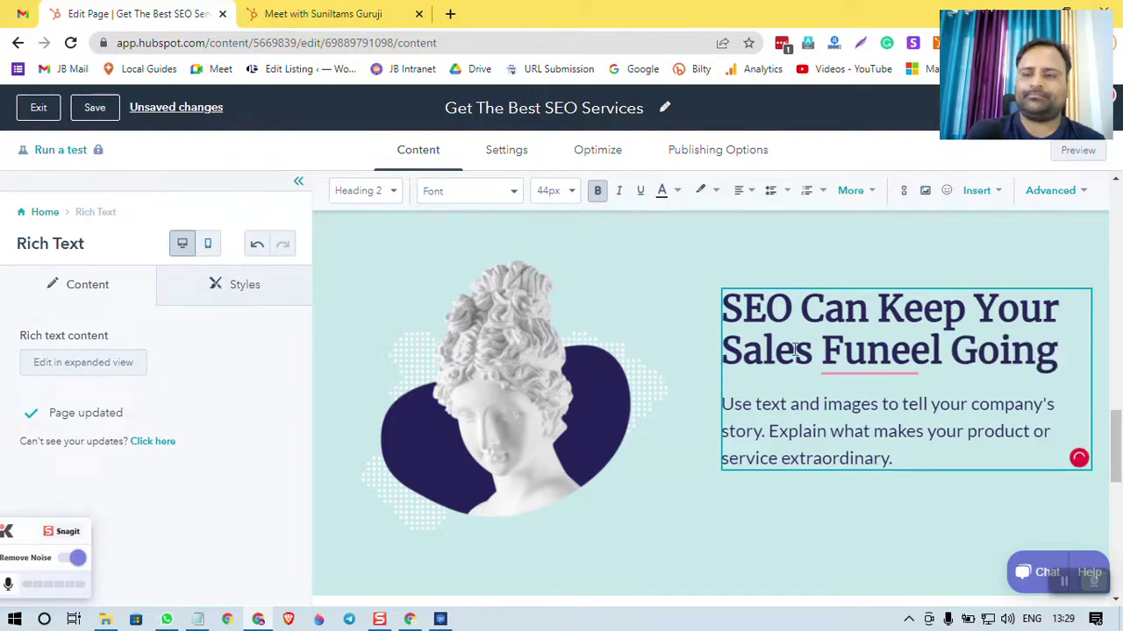
- Replace the paragraph below that heading with "Automatic Leads Keep Coming to Your Sales Funnel and With Proper Business Atuomation, you can achieve a lot."
triple_click(801, 458)
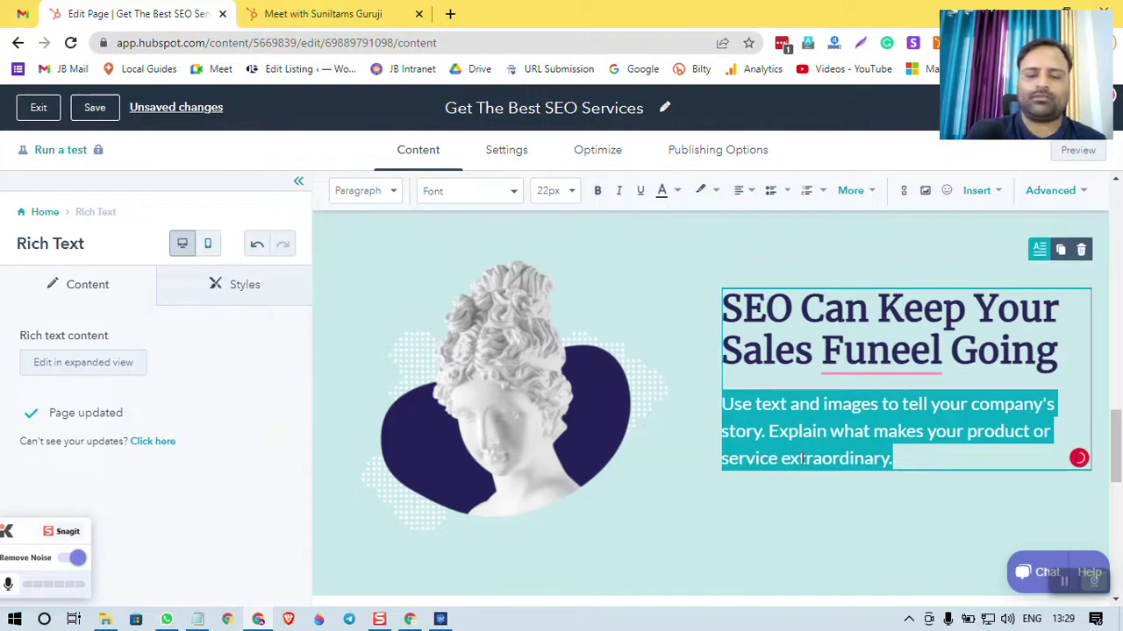
type("Automatic Le")
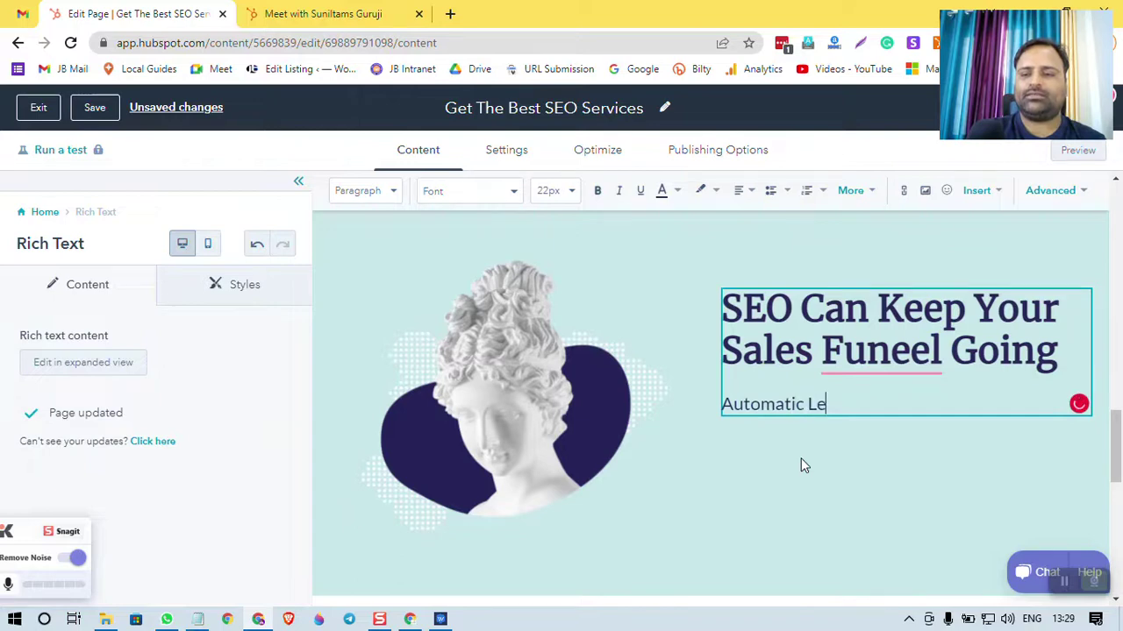
type("ads Keep ")
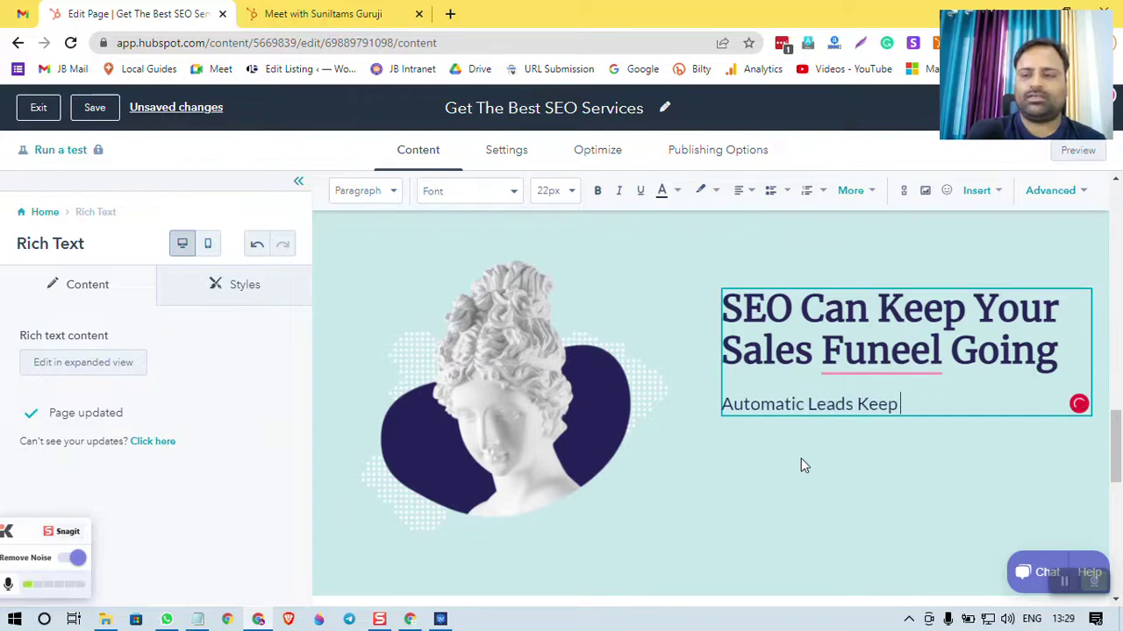
type("oming")
key("BackSpace")
key("BackSpace")
key("BackSpace")
key("BackSpace")
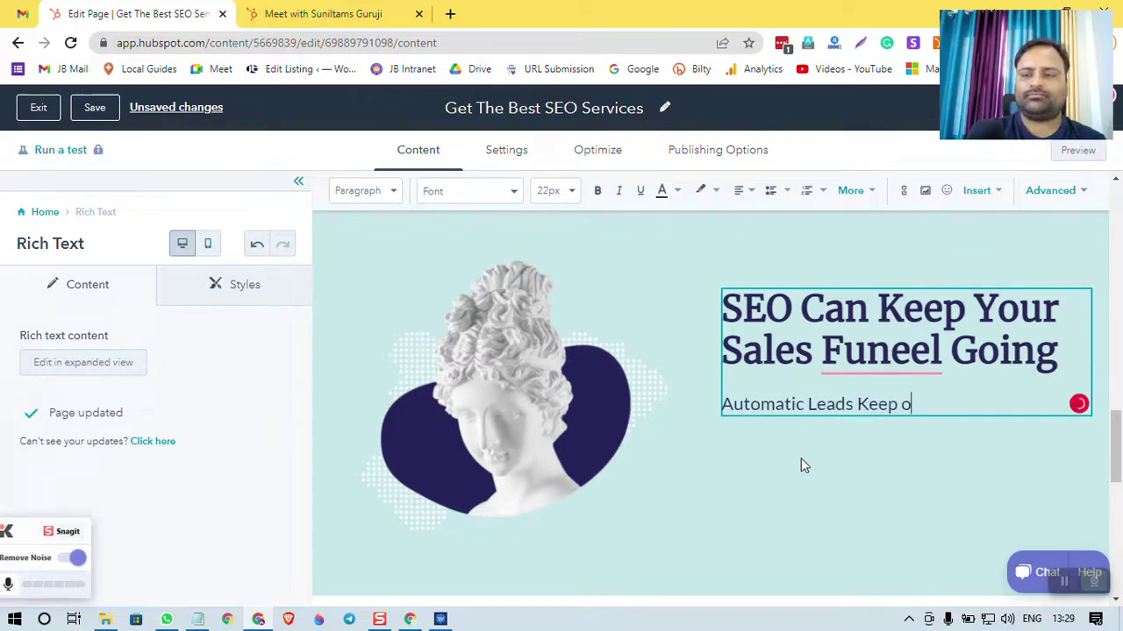
key("BackSpace")
type("Coming to ")
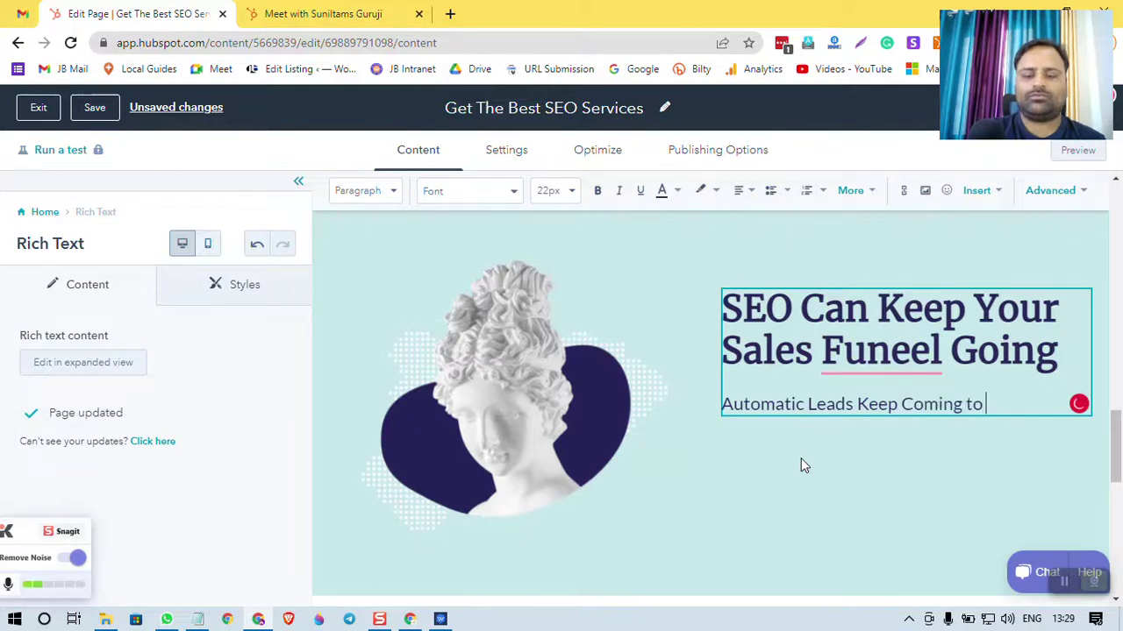
type("Your Sales Fun")
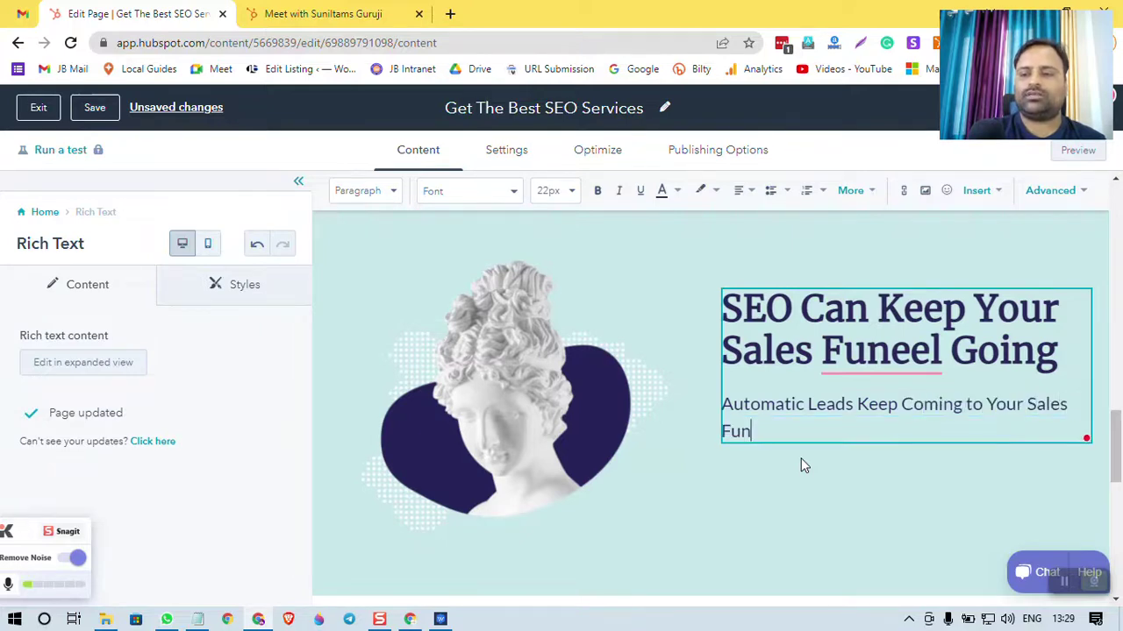
type("nel and ")
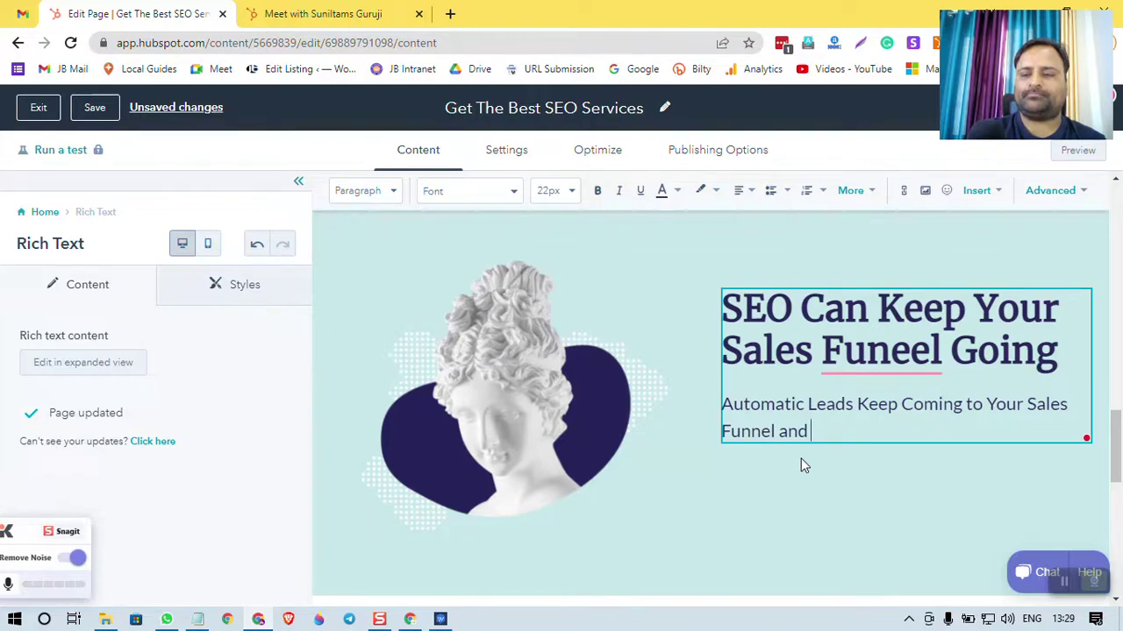
type("With")
key("BackSpace")
key("BackSpace")
key("BackSpace")
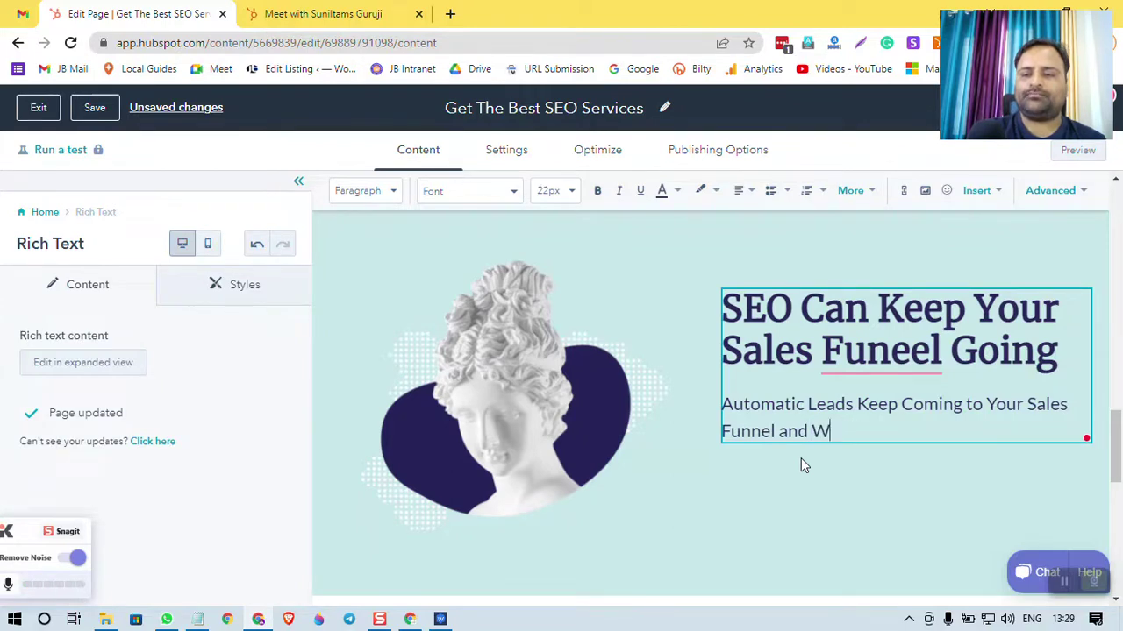
type("ith Prop")
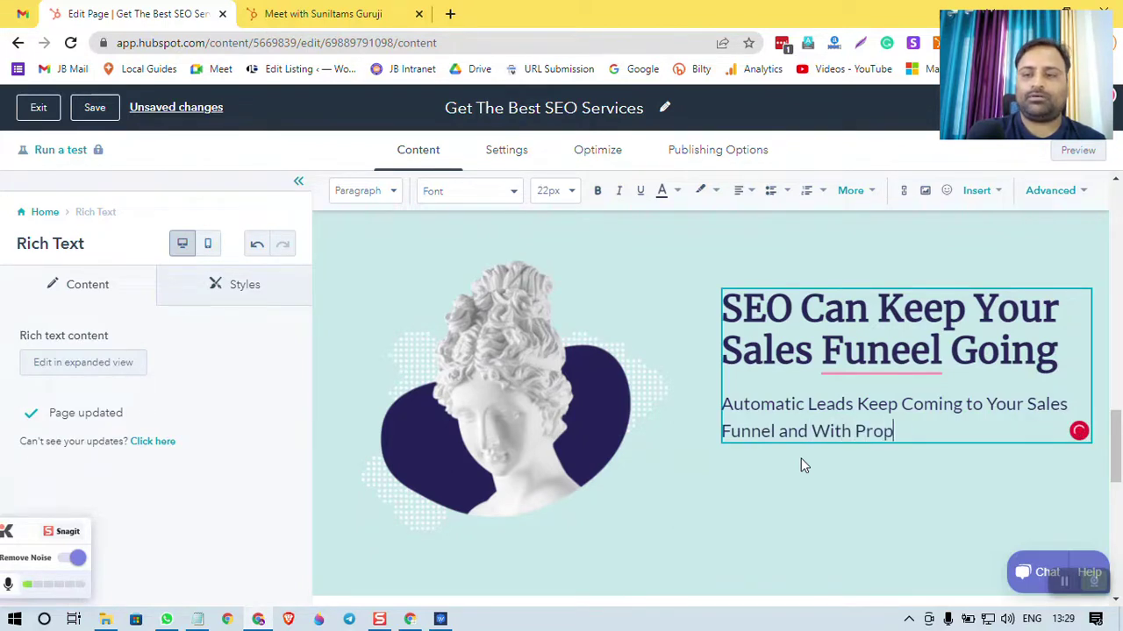
type("er Business Atu")
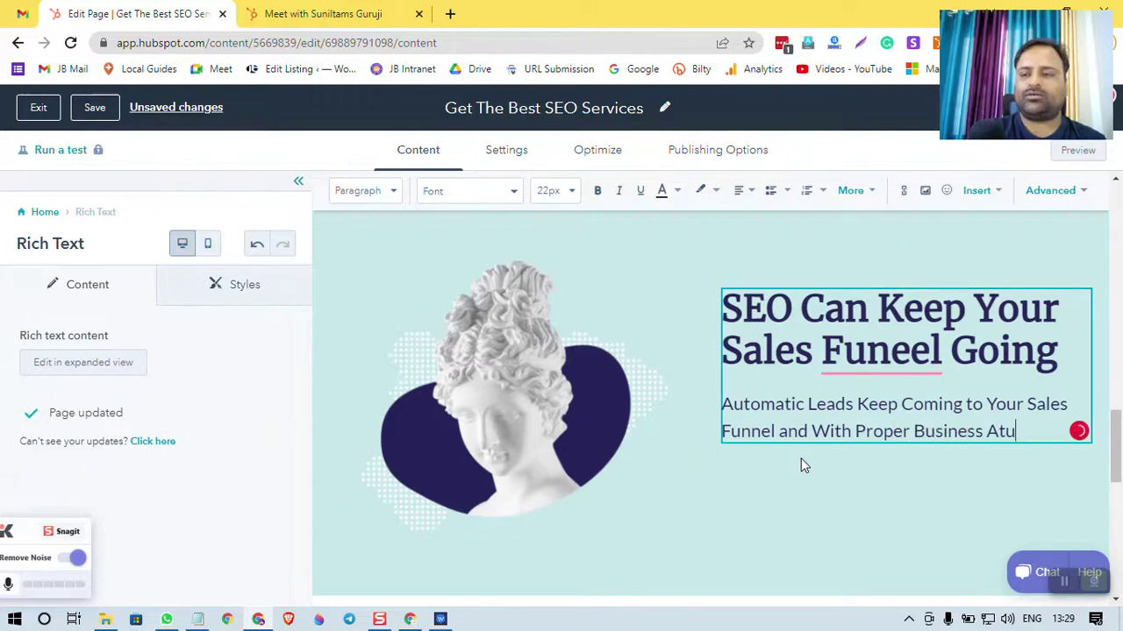
type("omat")
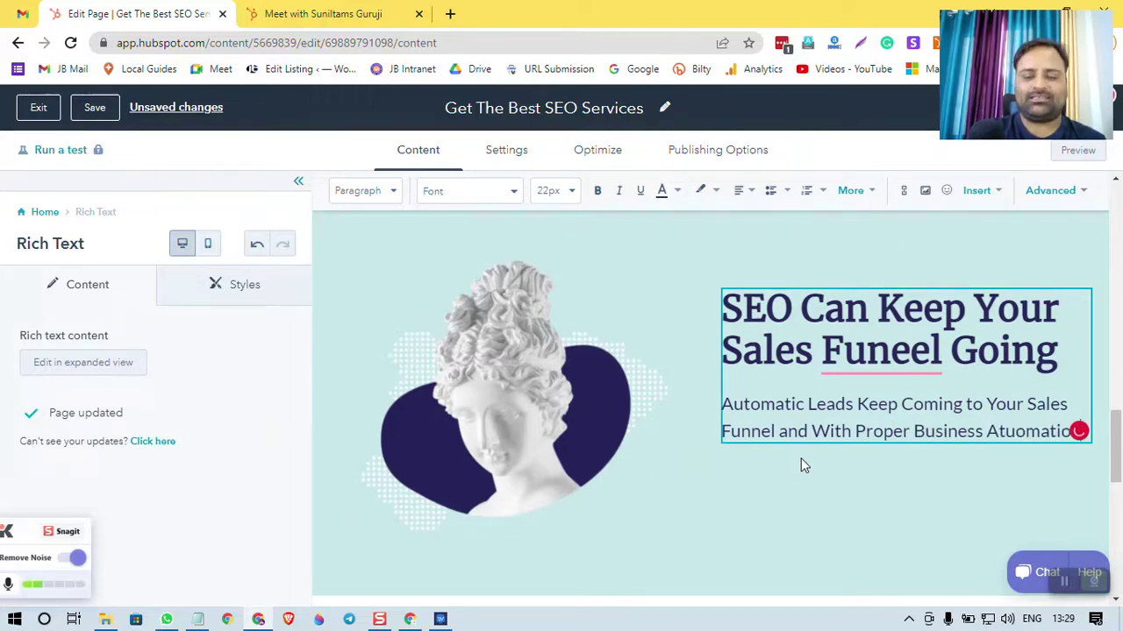
type("io")
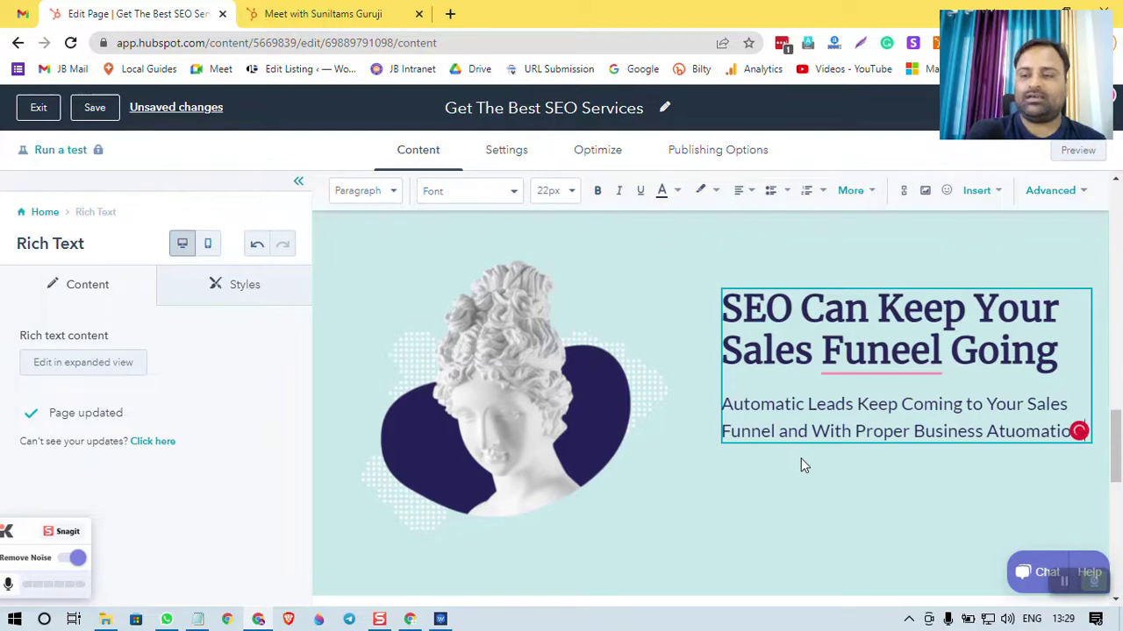
type("n, a lot can be a")
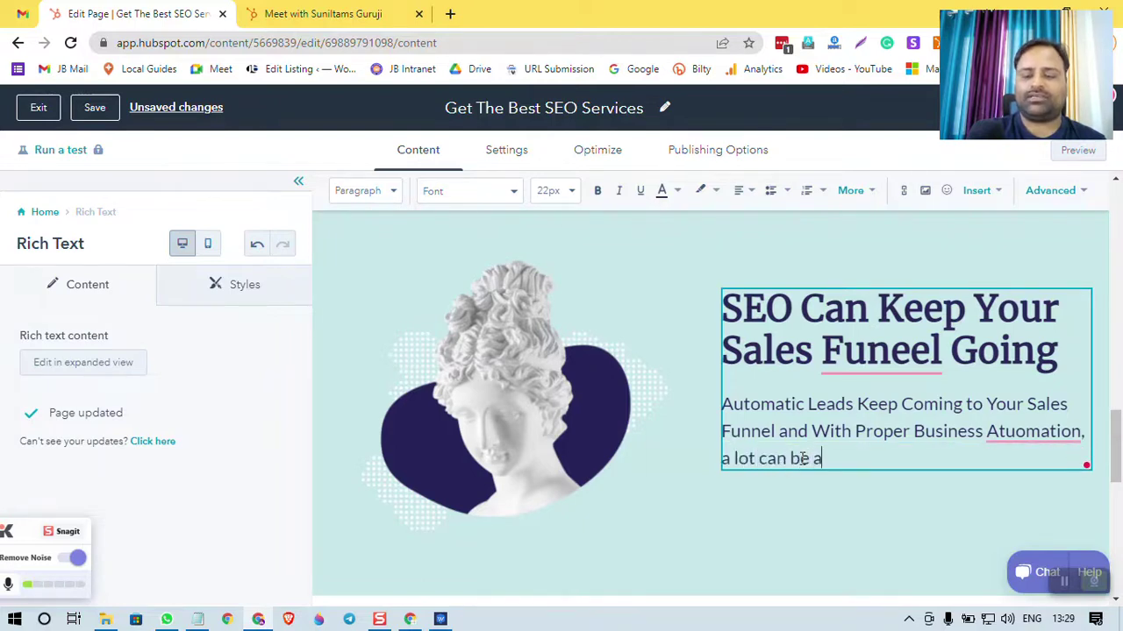
type("cheived")
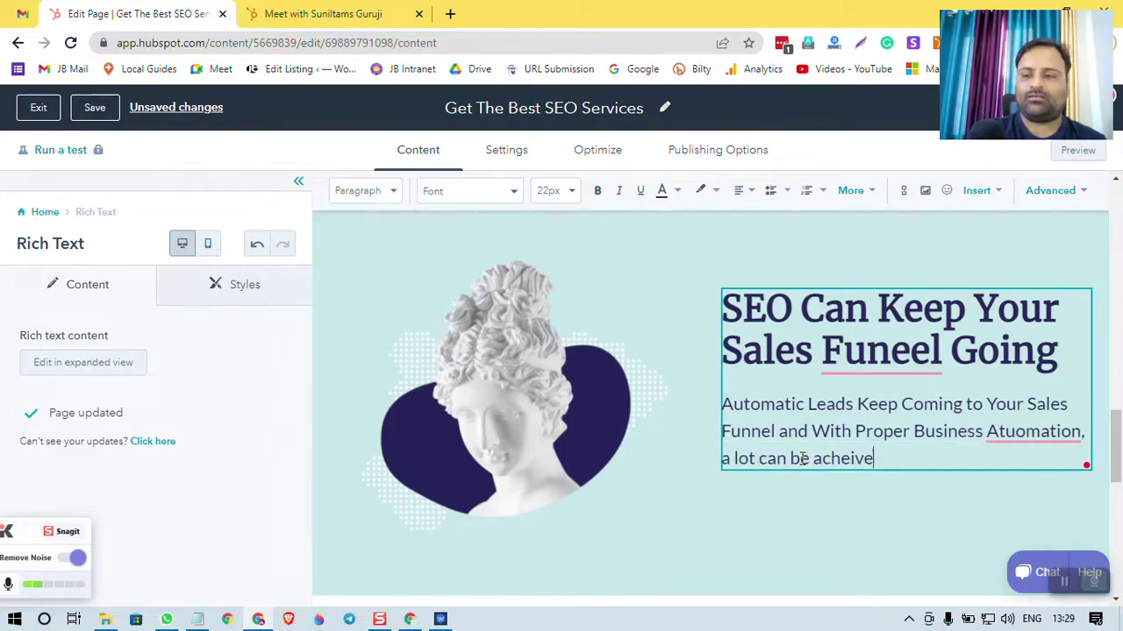
key("BackSpace")
key("BackSpace")
key("BackSpace")
key("BackSpace")
key("BackSpace")
key("BackSpace")
key("BackSpace")
key("BackSpace")
key("BackSpace")
key("BackSpace")
key("BackSpace")
key("BackSpace")
key("BackSpace")
key("BackSpace")
key("BackSpace")
key("BackSpace")
key("BackSpace")
key("BackSpace")
key("BackSpace")
key("BackSpace")
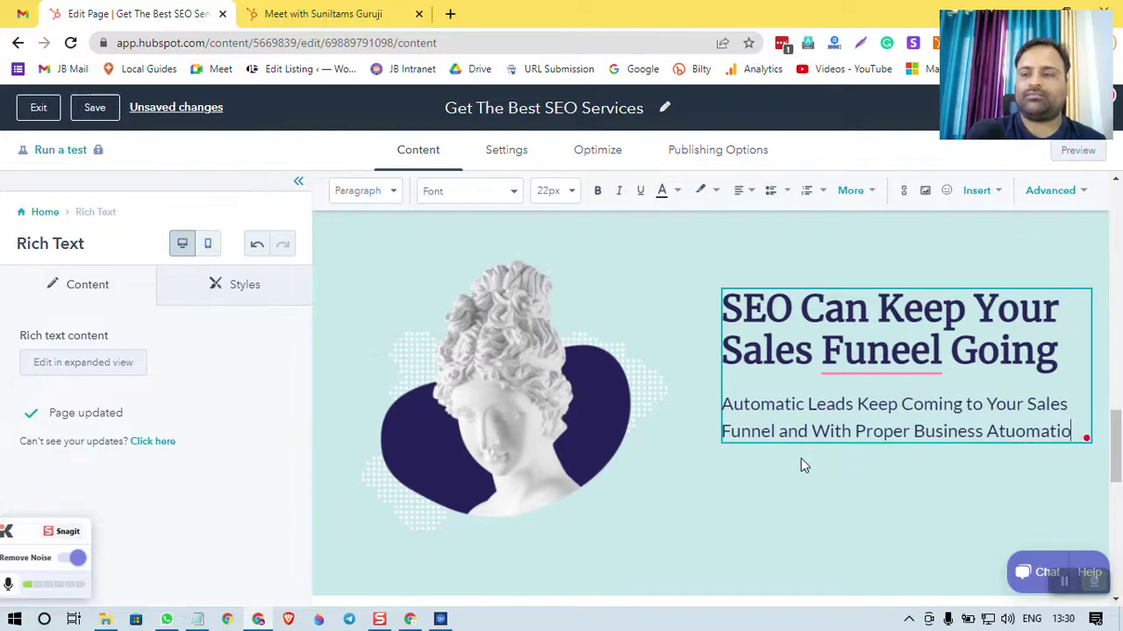
type("n, you c")
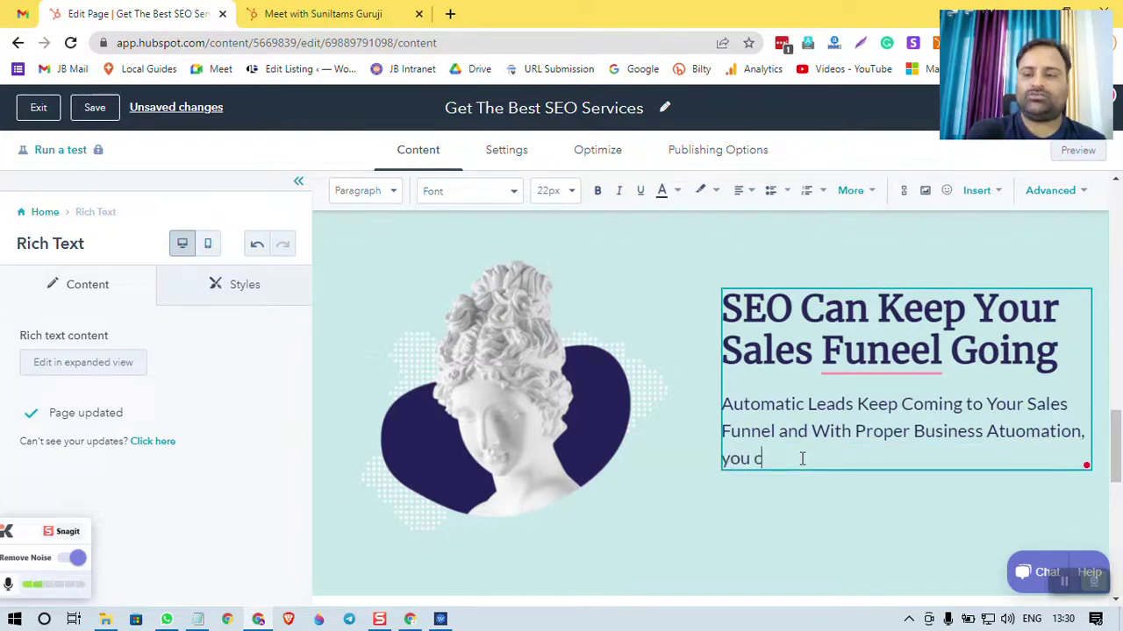
type("an achieve a lot")
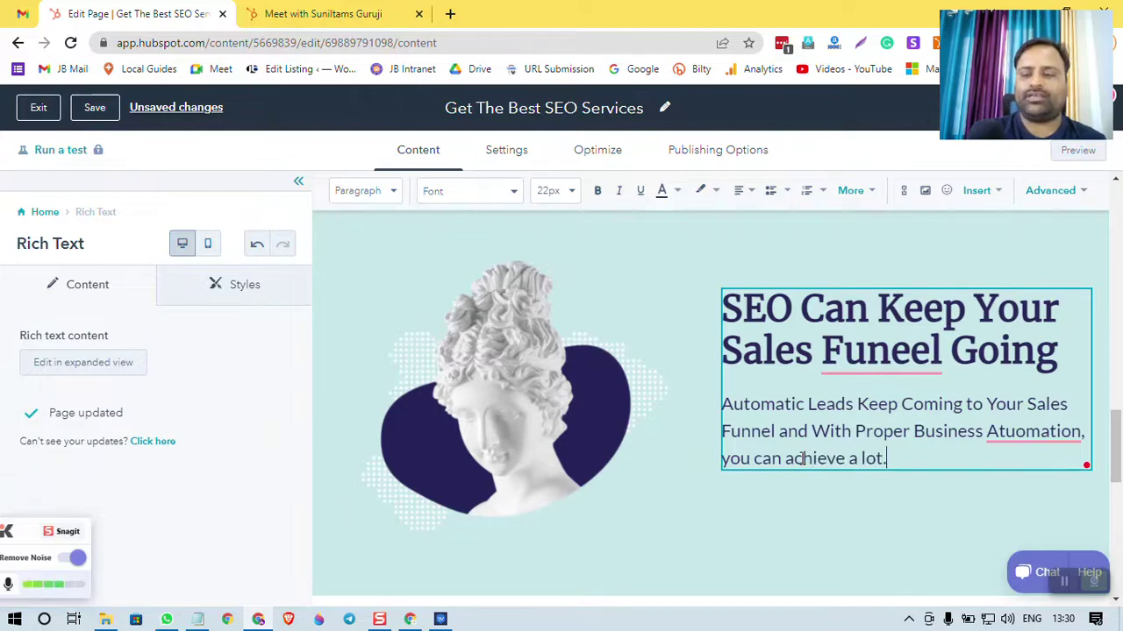
type(".")
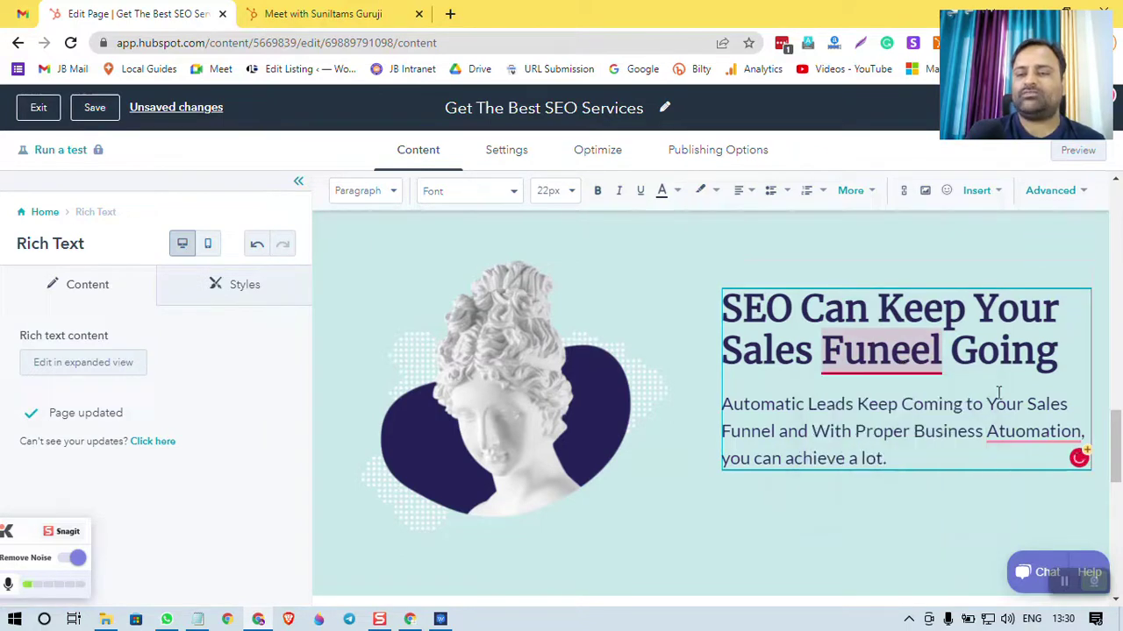
- Apply the spelling corrections "Funnel" in the statue section's heading and "Automation" in its paragraph
mouse_move(1053, 436)
left_click(1008, 463)
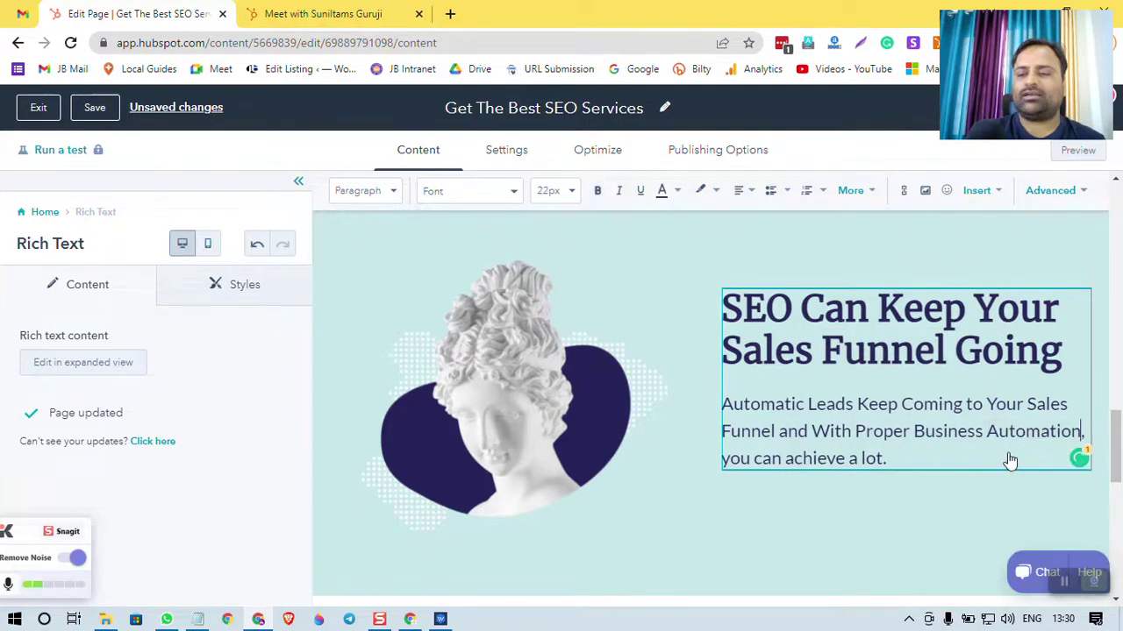
- Review the three feature columns and the footer's social follow icons, including their social network list, and return to the hero section
scroll(1008, 460, "down", 6)
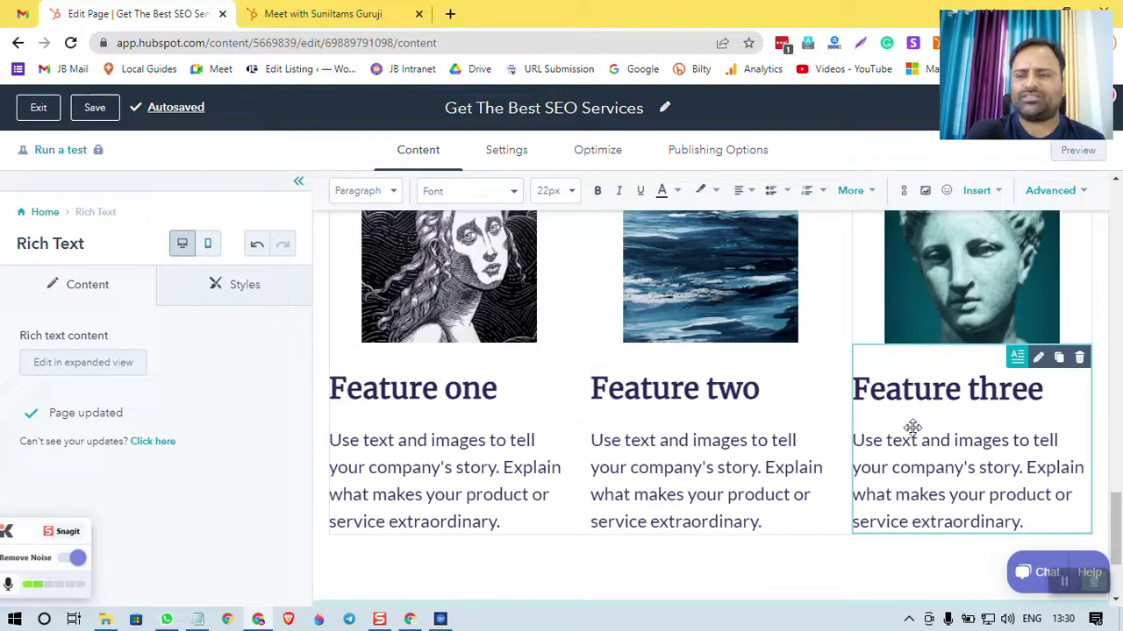
scroll(912, 427, "down", 2)
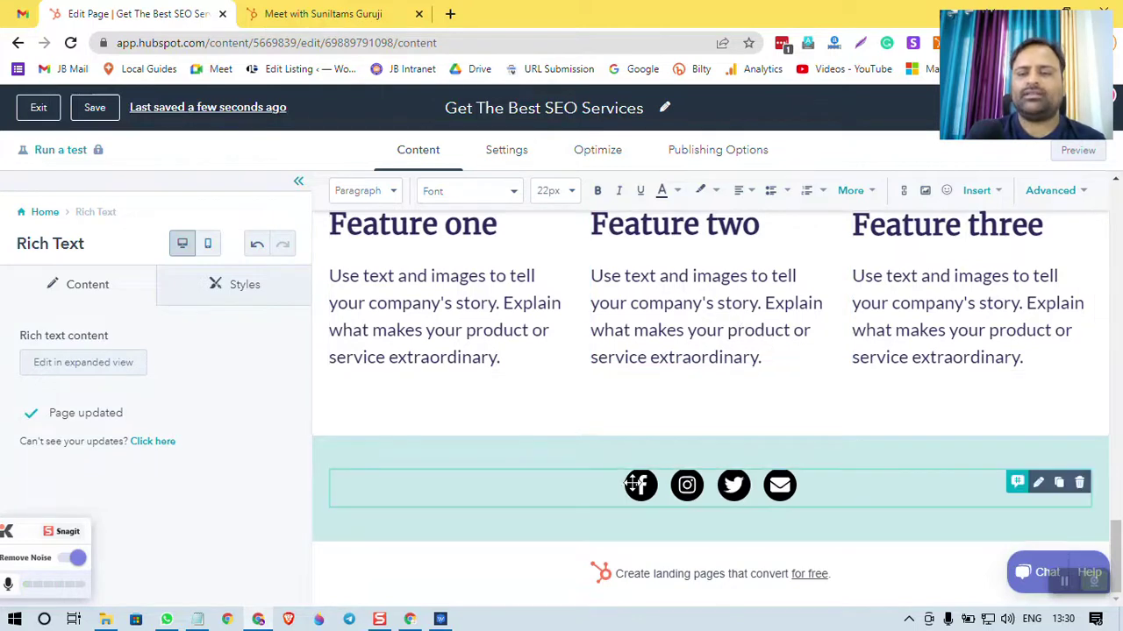
left_click(787, 485)
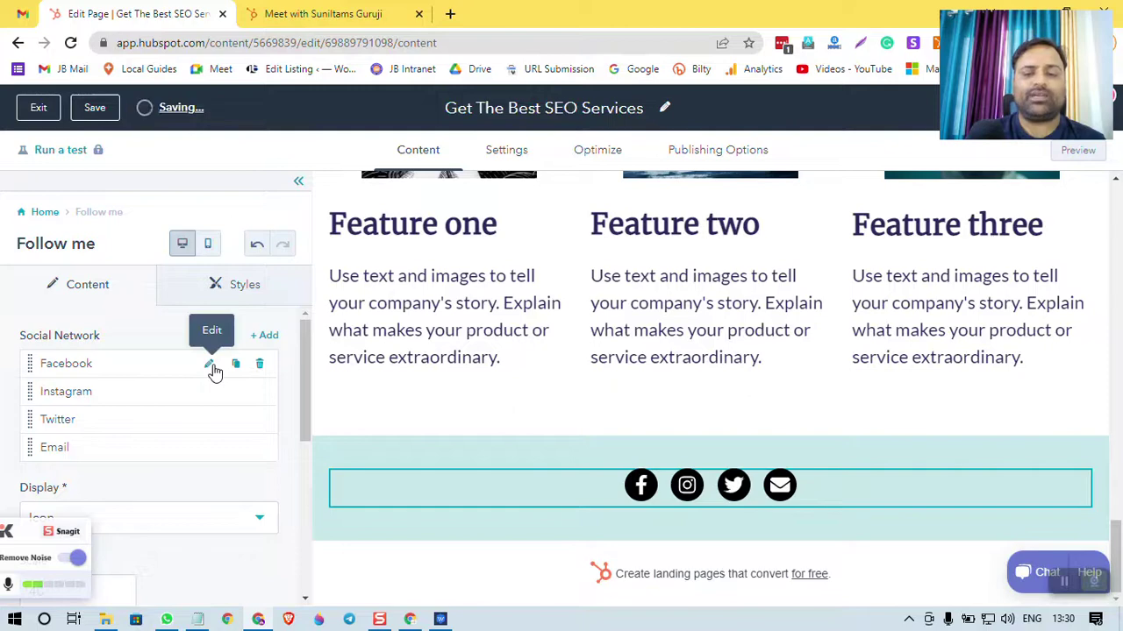
scroll(808, 444, "up", 15)
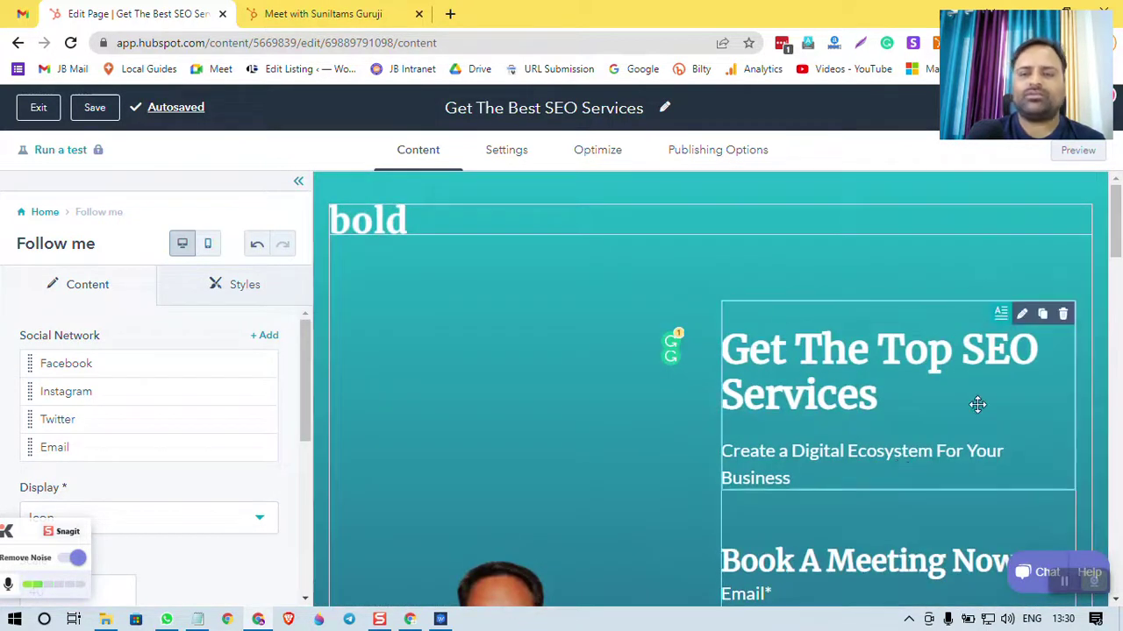
- Set the page title in the page settings to "Get The Best SEO Services For Your Busienss"
left_click(499, 151)
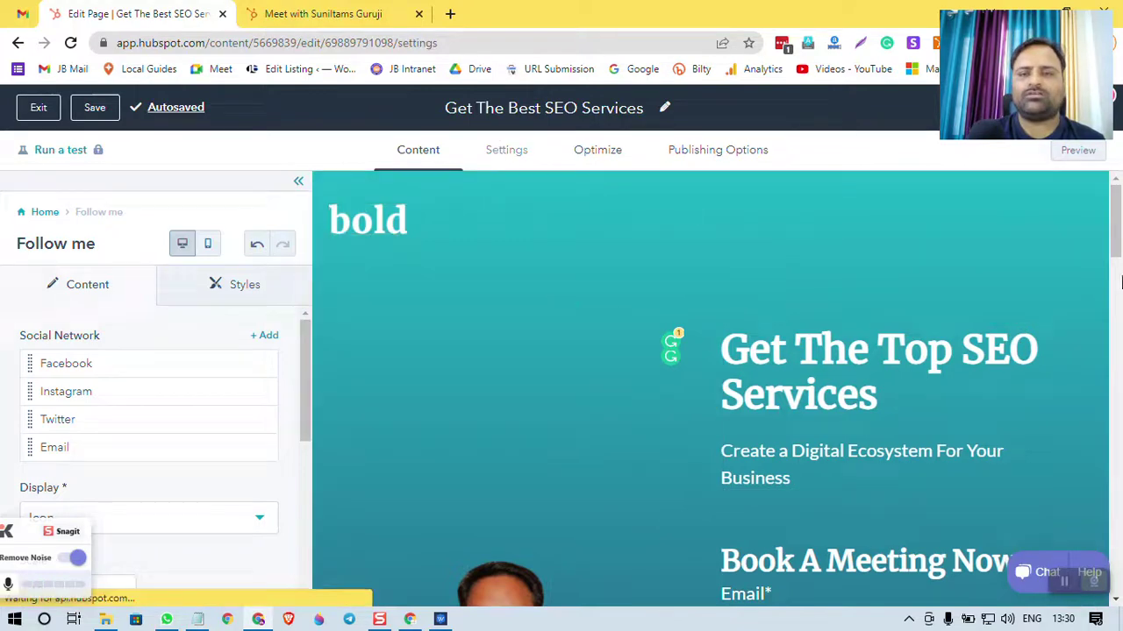
left_click(279, 438)
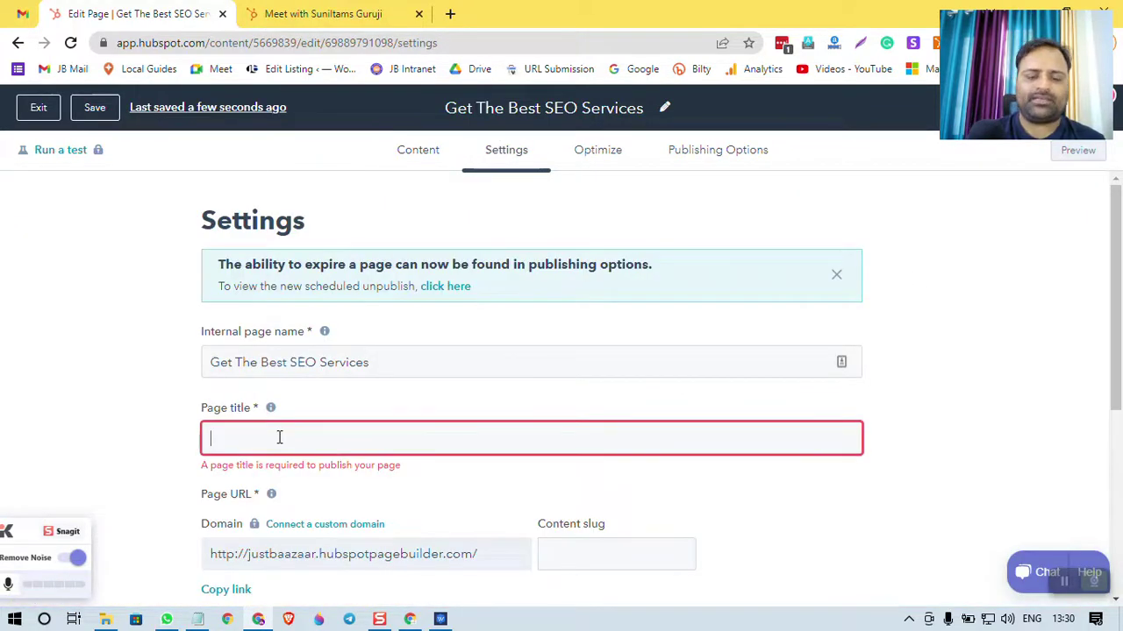
type("Get The Best SEO Services")
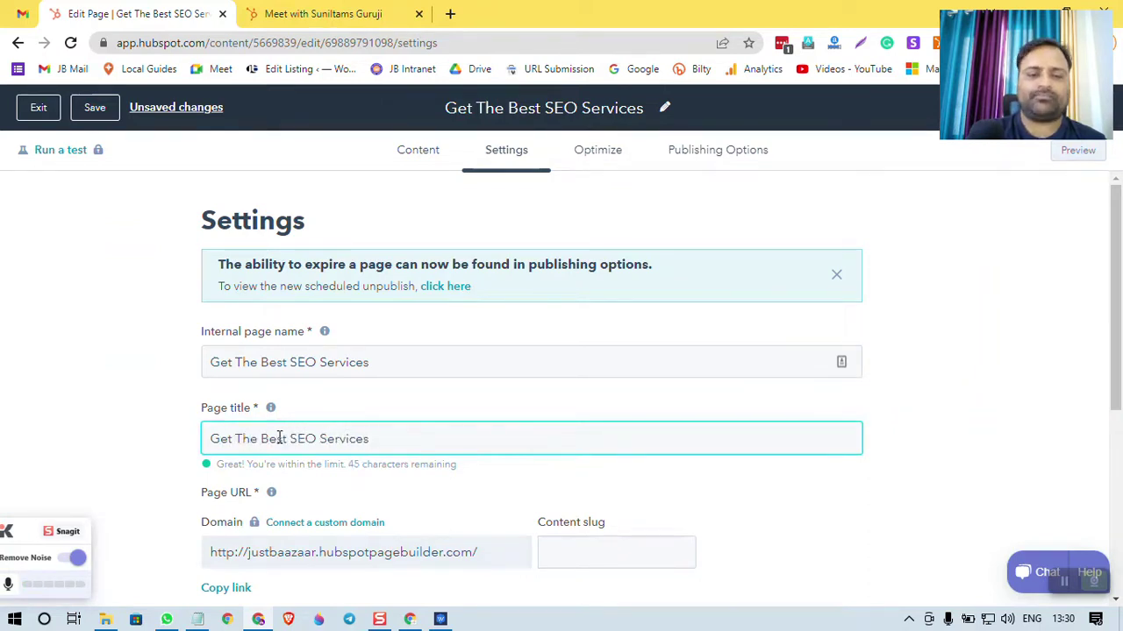
type("Your Busienss")
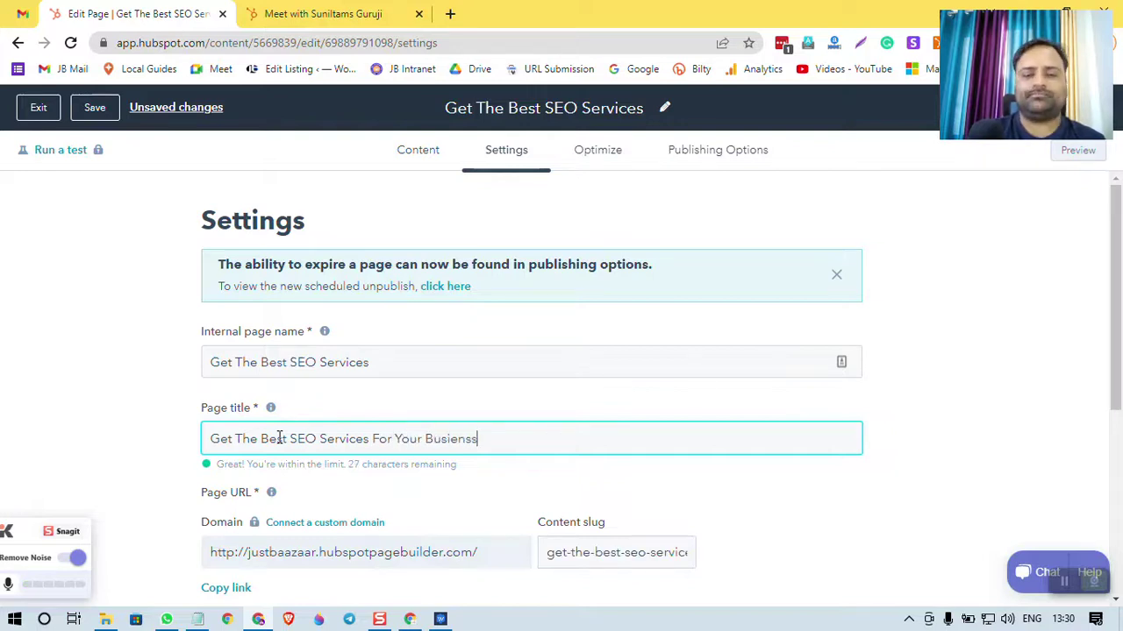
- Set the meta description to "The Best SEO Services and Digial Marketing Services for your business to get you regular sales and maintain a good brand name"
scroll(369, 431, "down", 2)
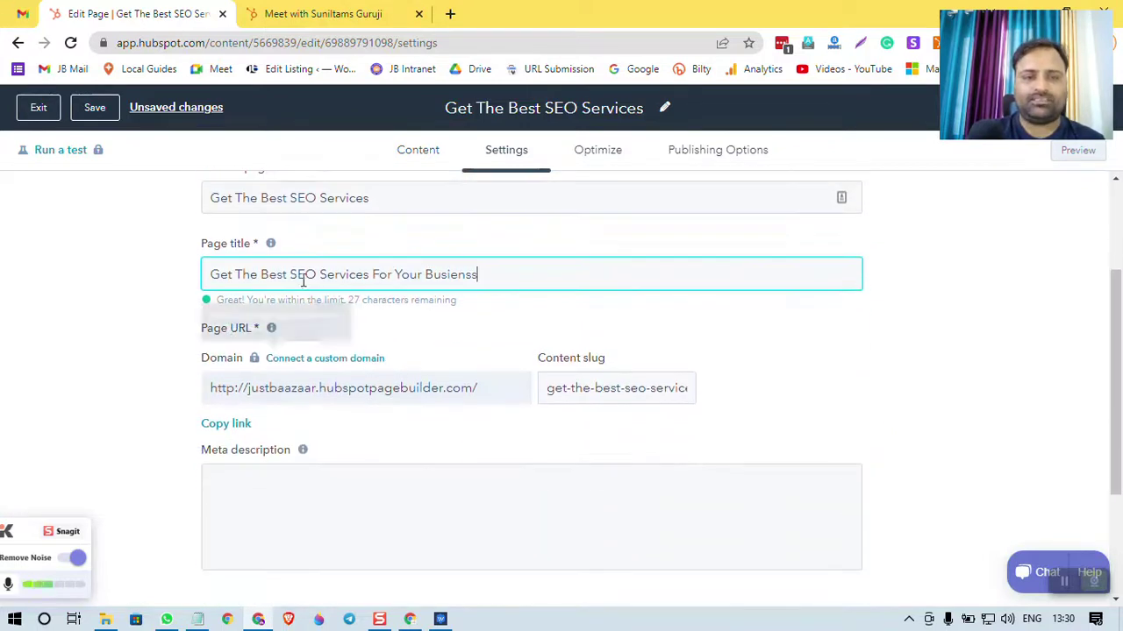
scroll(599, 307, "down", 2)
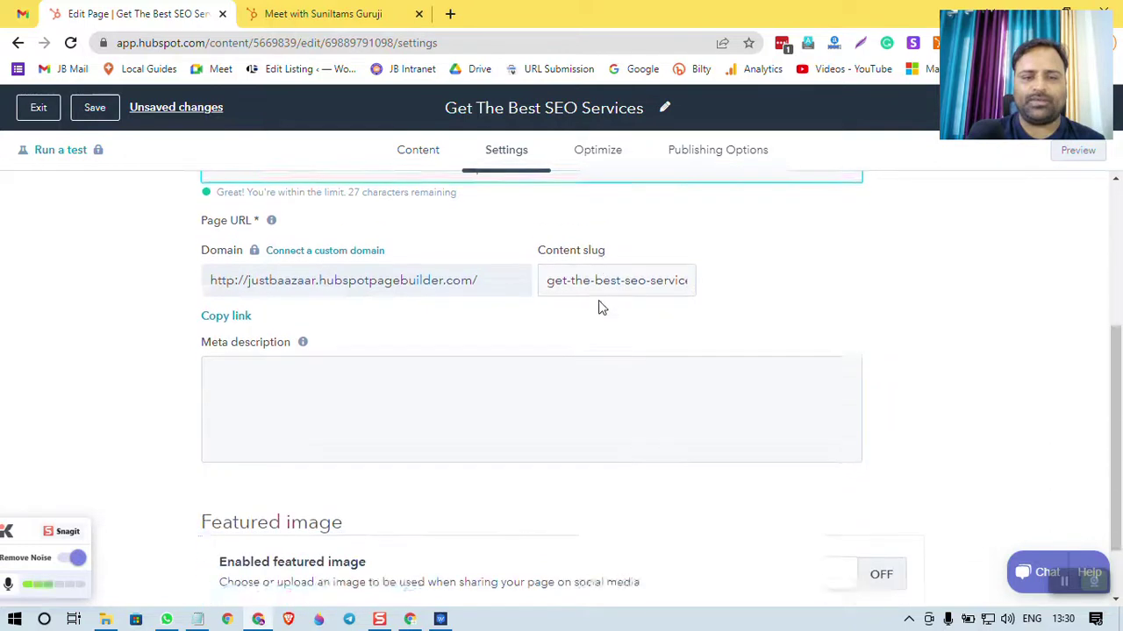
left_click(267, 346)
type("The Best SEO Serv")
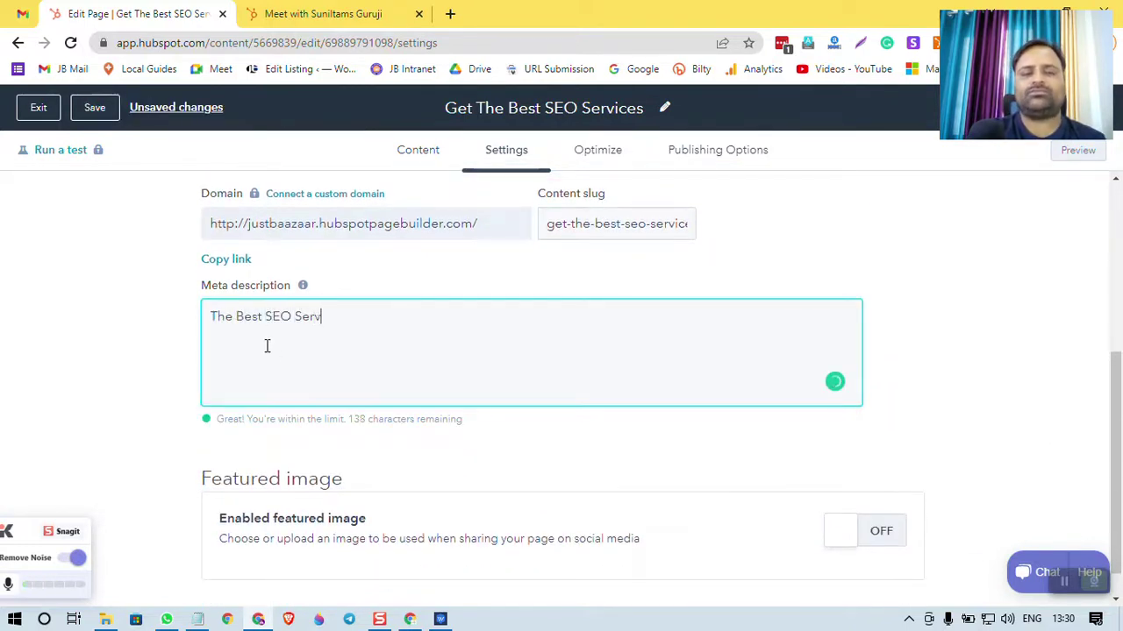
type("ices and Digi")
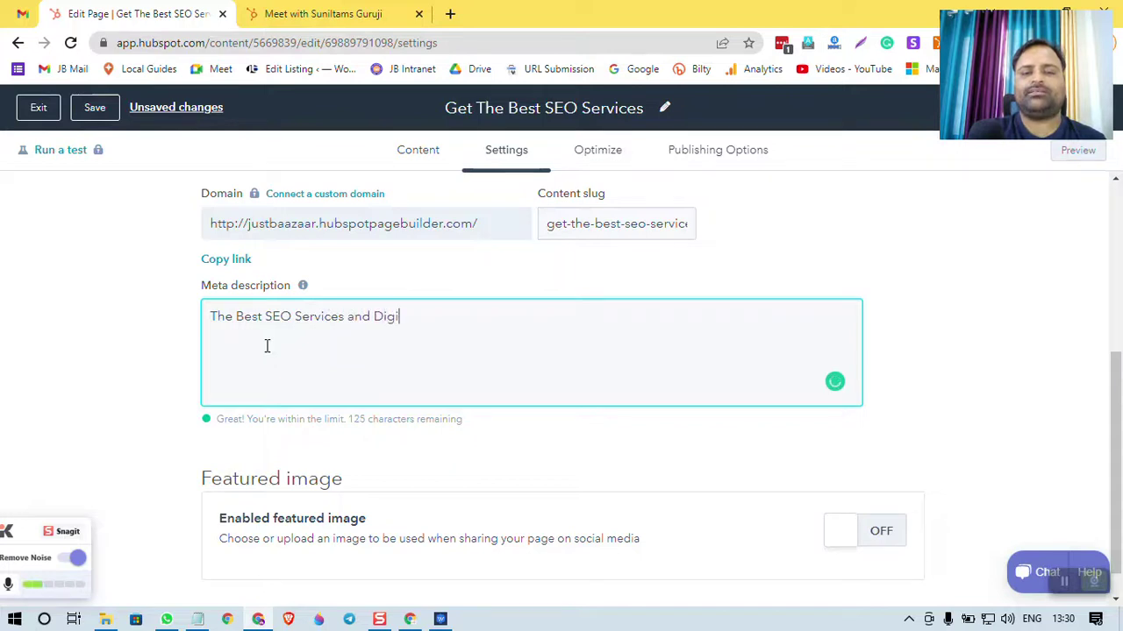
type("al Marketi")
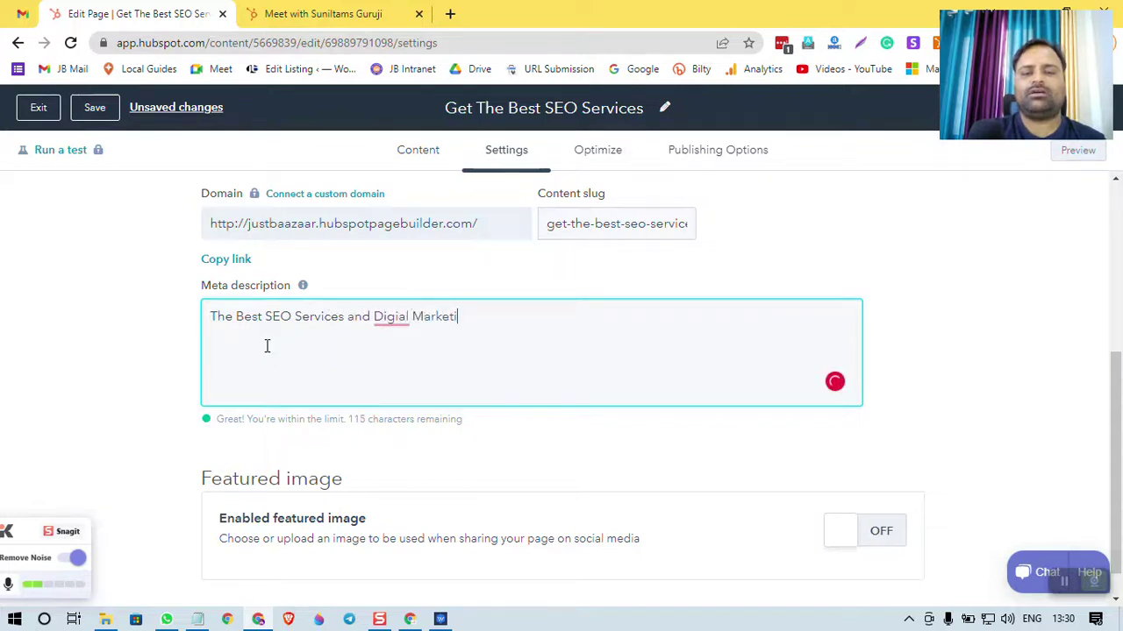
type("ng Services fo")
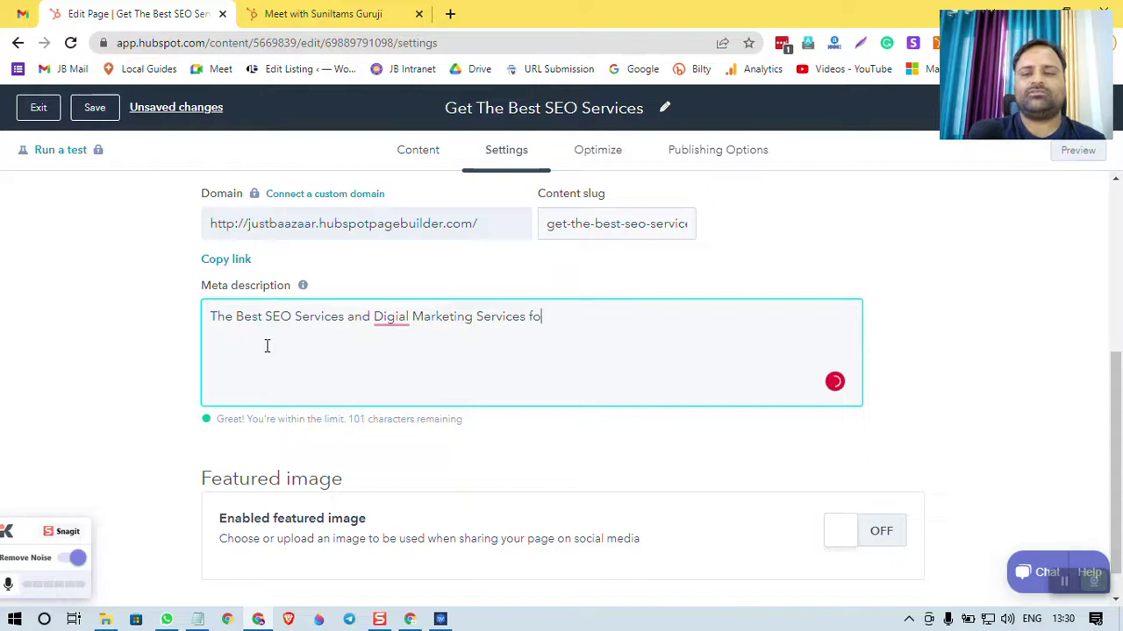
type("r your business to get you regular sales and")
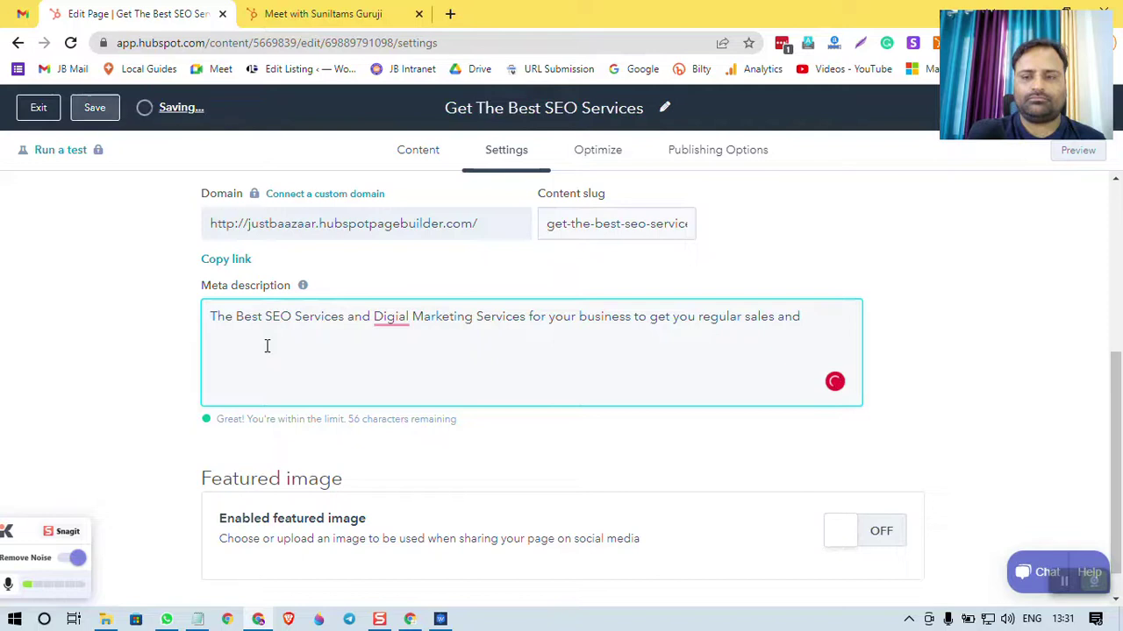
type("maint")
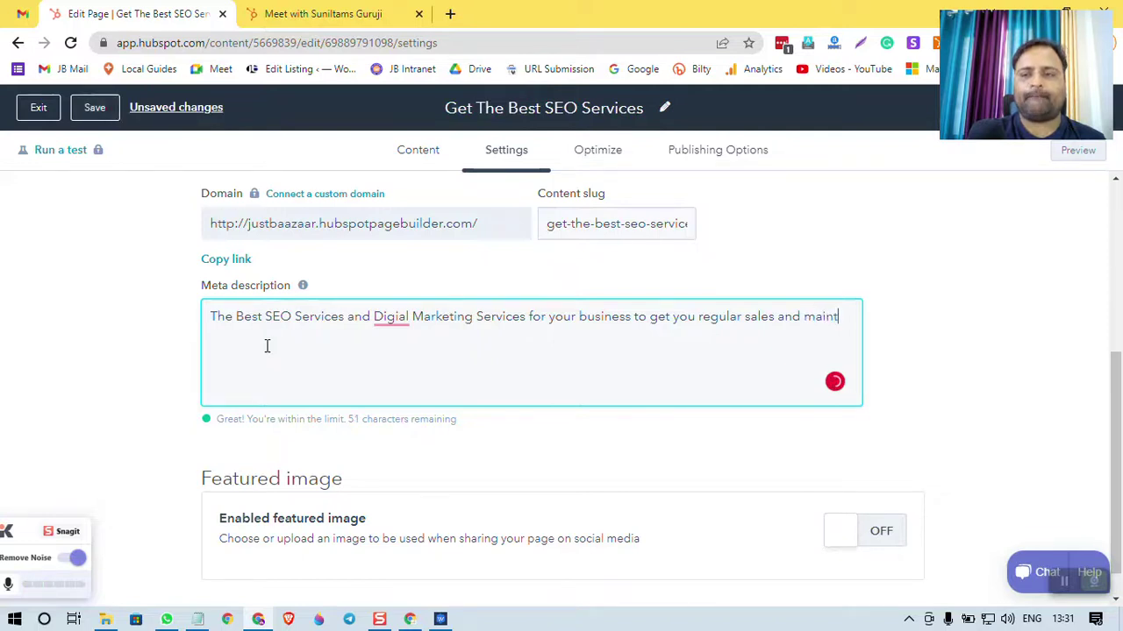
type("ain a good brand name")
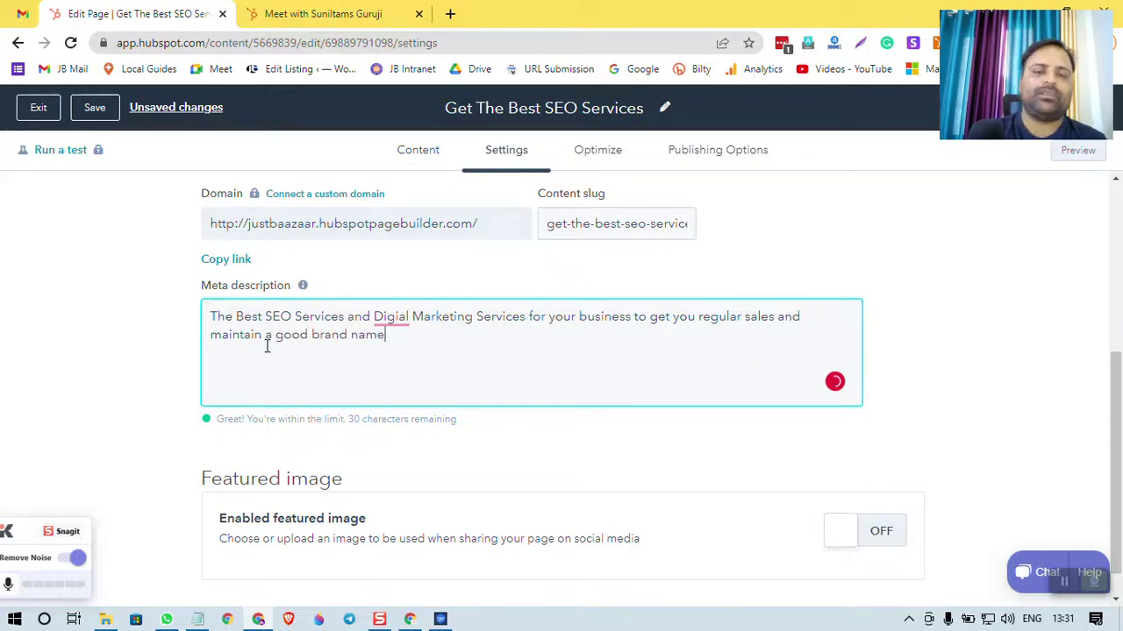
- Correct "Digial" to "Digital" in the meta description and end its sentence with a period
mouse_move(390, 322)
left_click(394, 348)
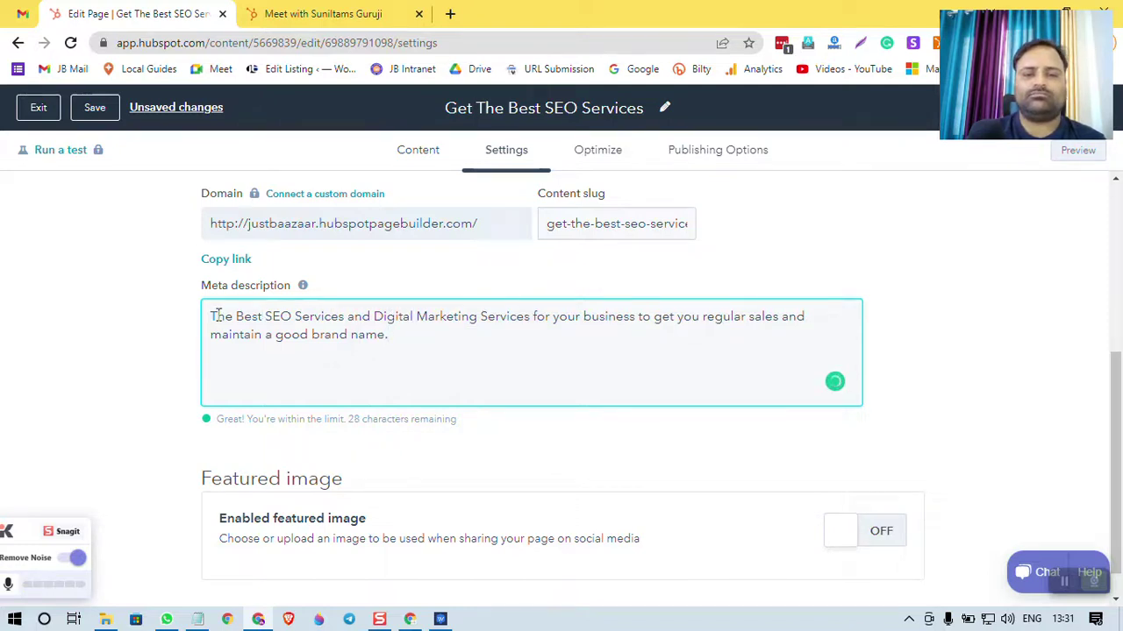
left_click_drag(219, 316, 450, 331)
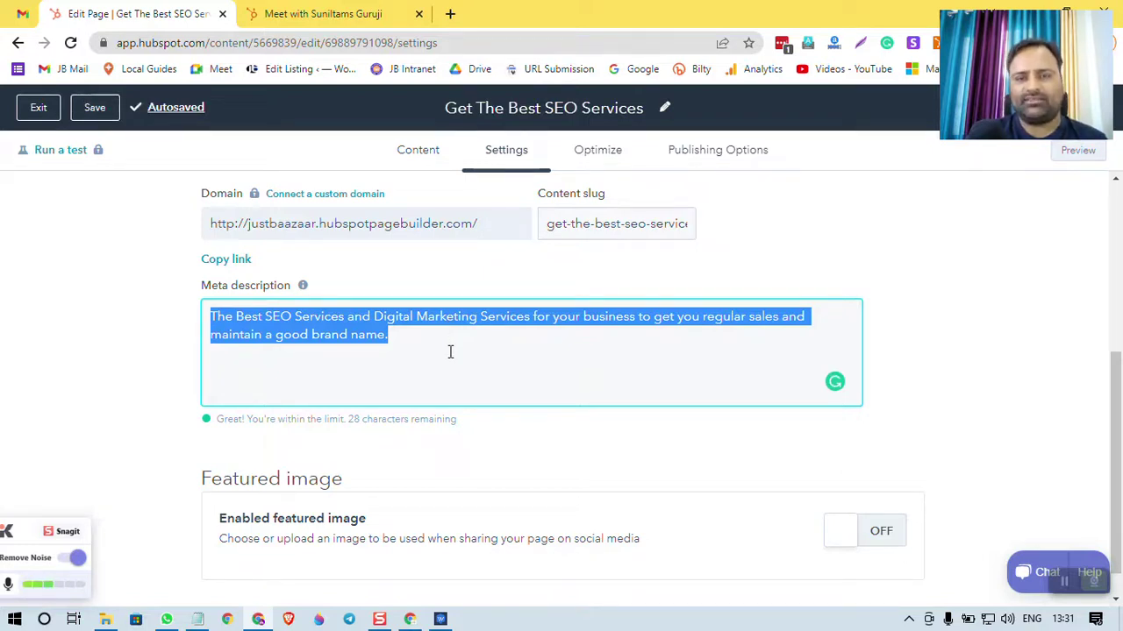
left_click(452, 351)
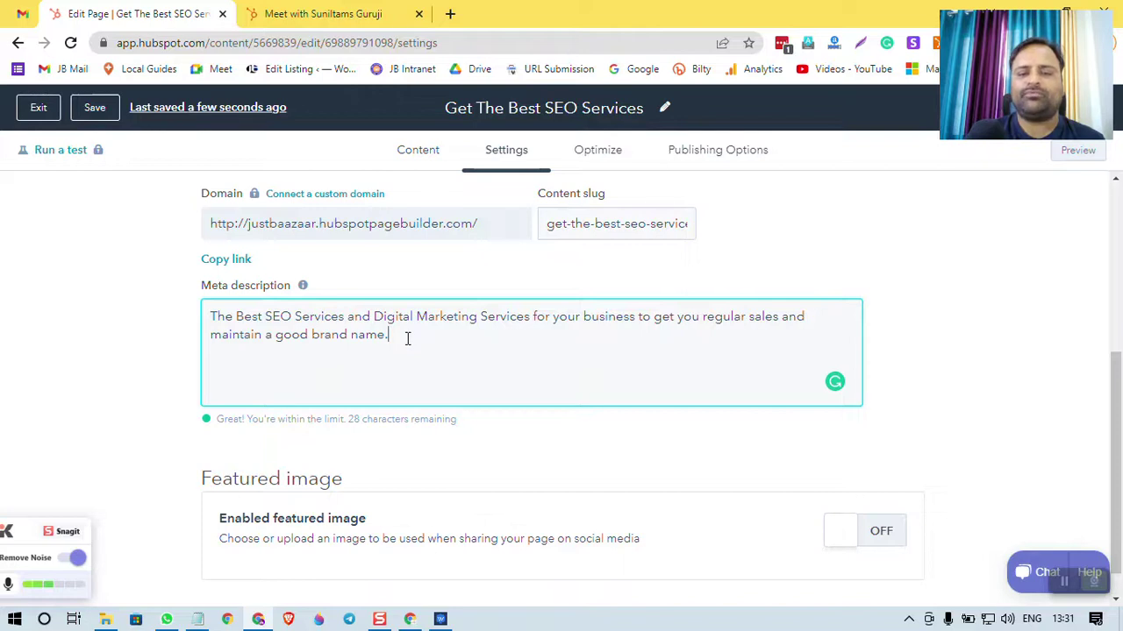
- Enable the featured image for social media sharing and upload 2.png from the Sunil trans photos folder
scroll(411, 336, "down", 1)
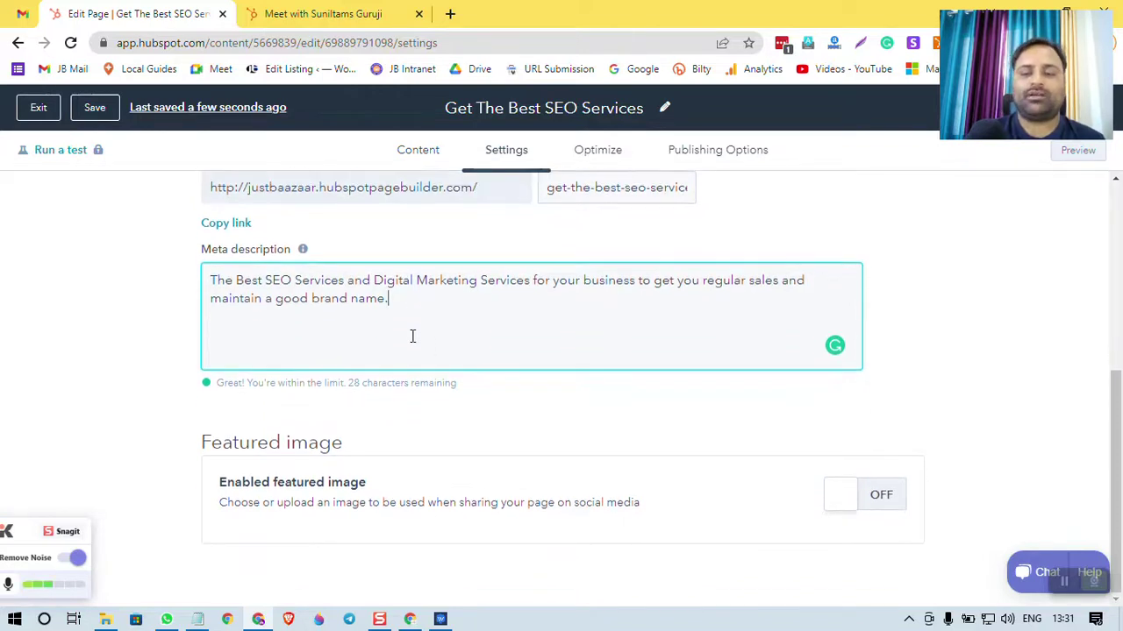
left_click(870, 503)
scroll(707, 417, "down", 2)
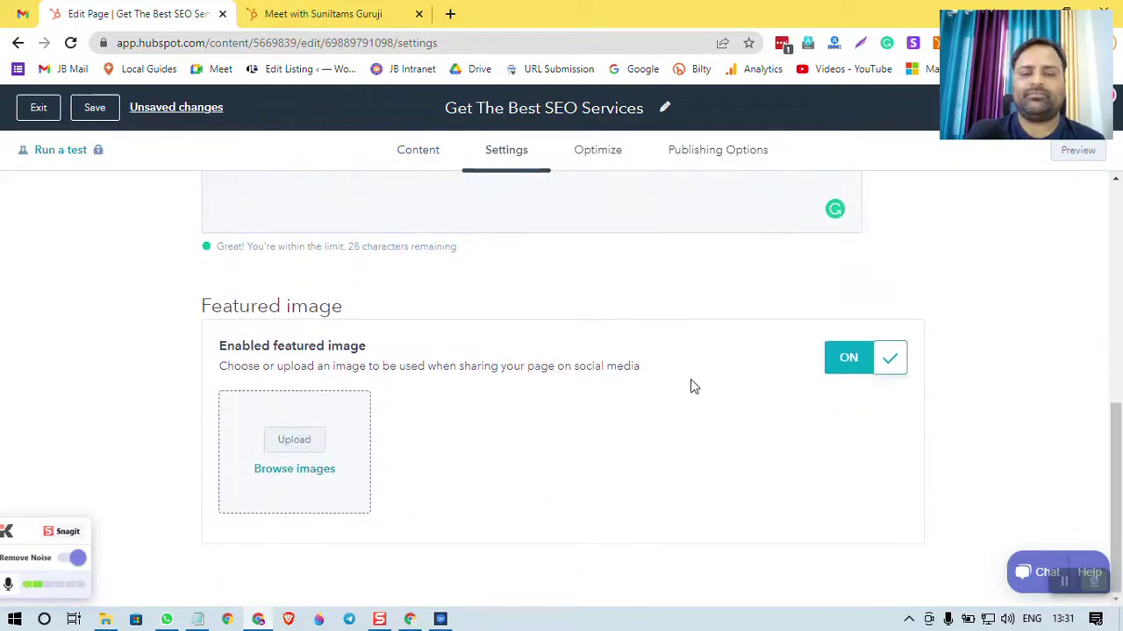
left_click(295, 442)
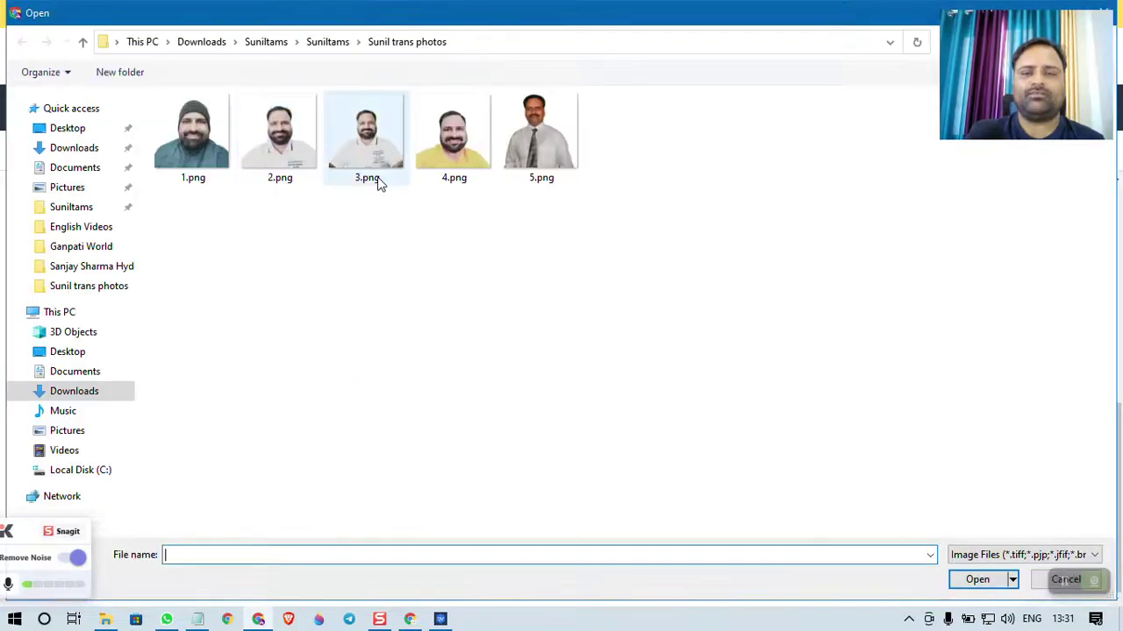
left_click(280, 134)
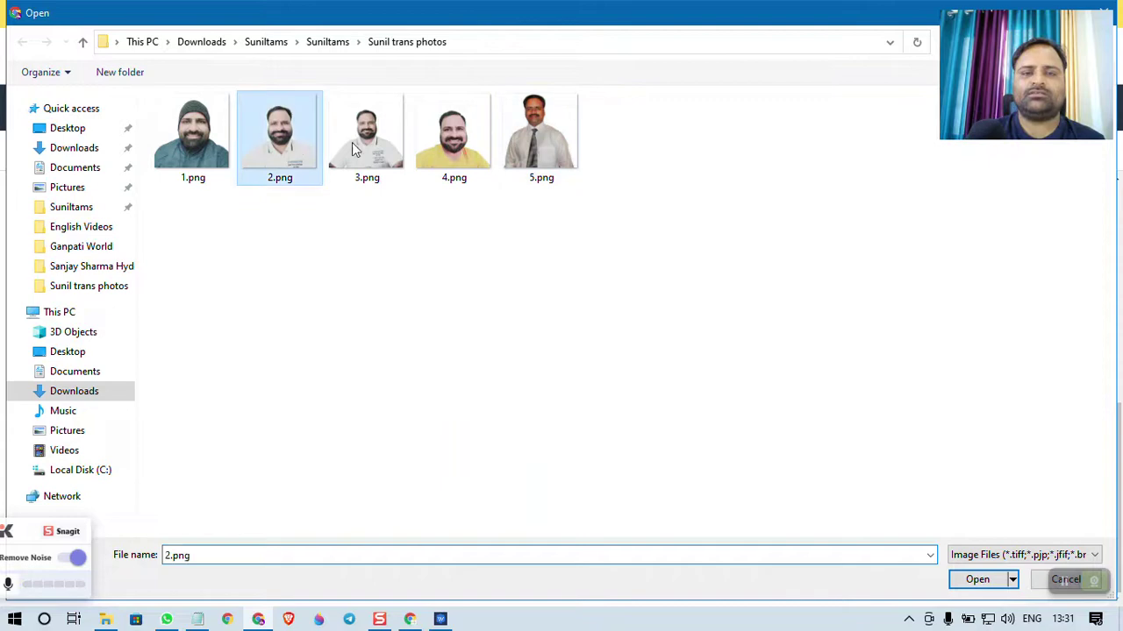
left_click(977, 580)
scroll(684, 456, "up", 10)
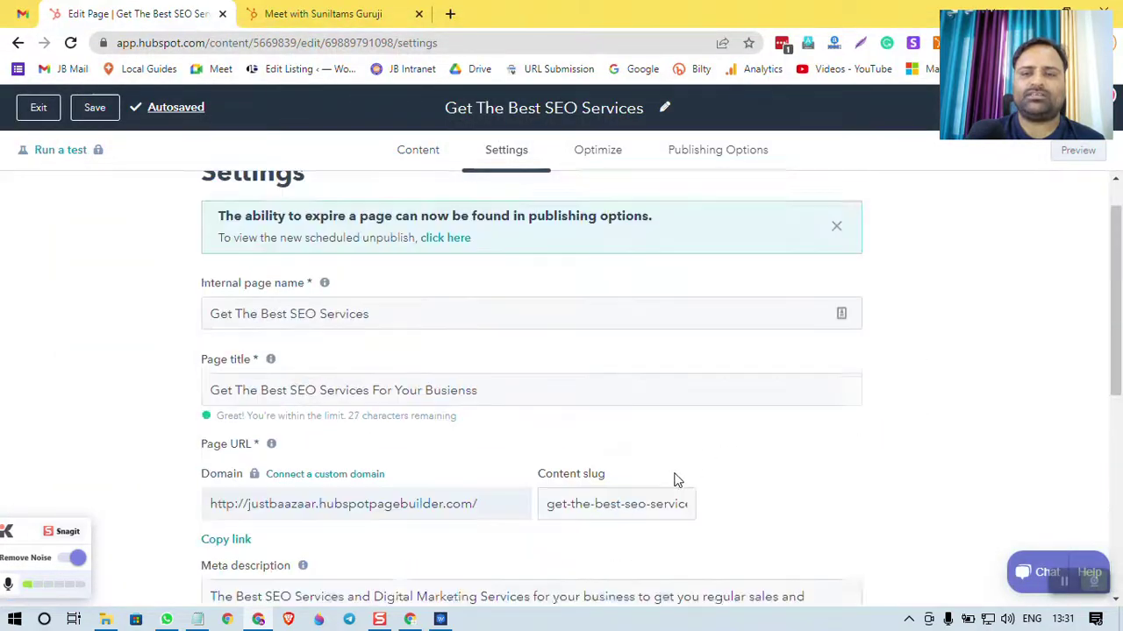
scroll(742, 441, "down", 10)
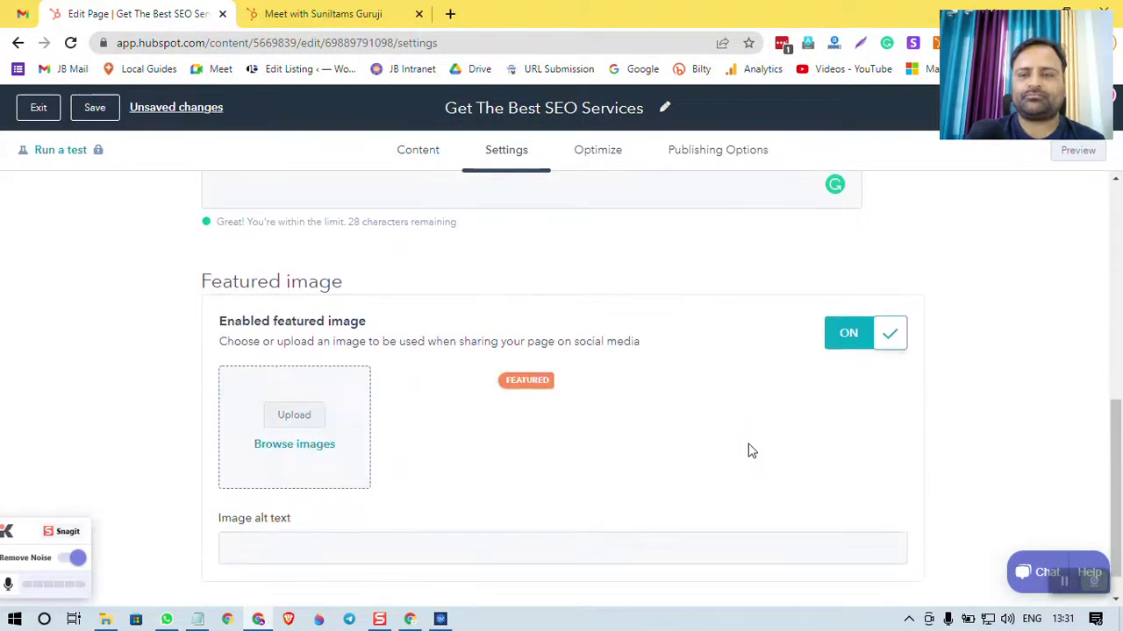
- Examine the page's optimization checks for mobile friendliness, title, and crawling and indexing
scroll(610, 239, "up", 5)
left_click(599, 153)
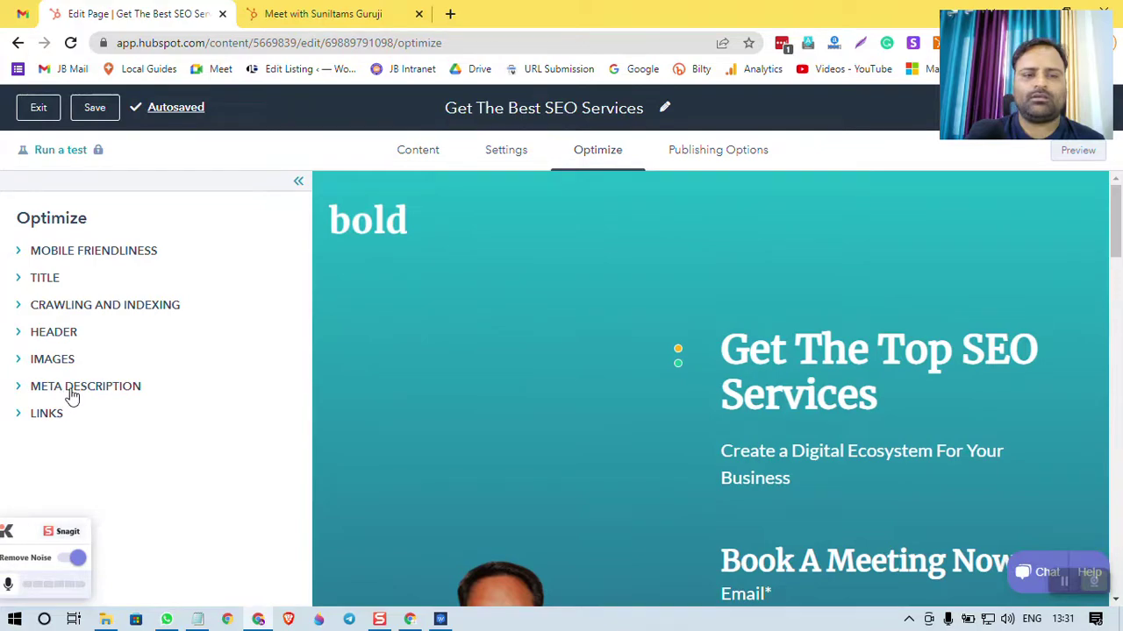
scroll(810, 449, "down", 1)
scroll(811, 448, "down", 15)
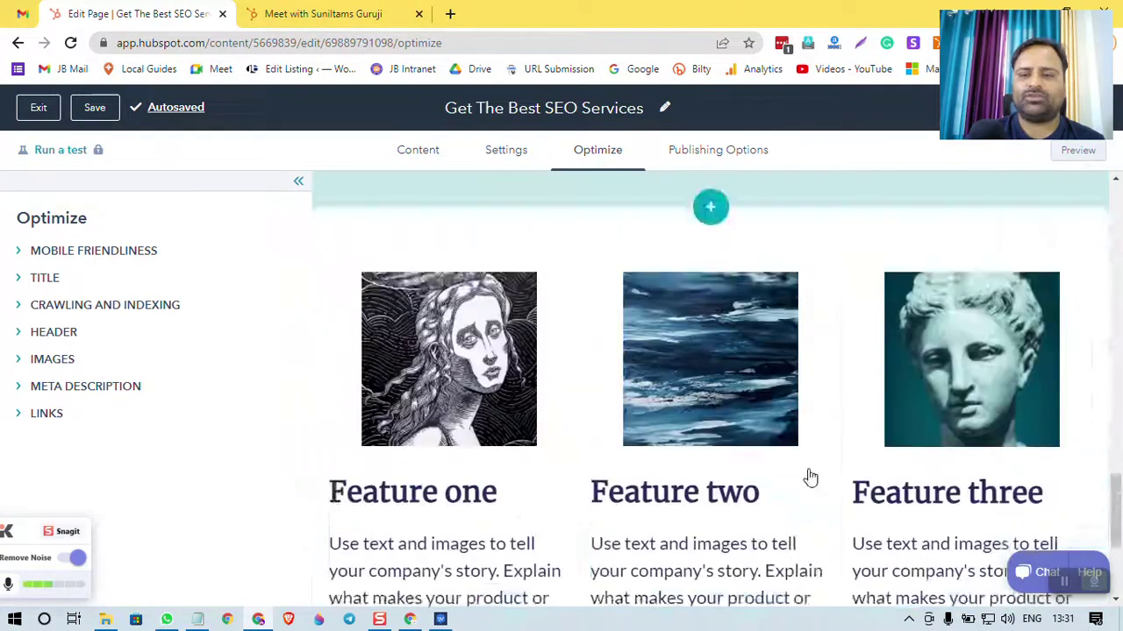
left_click(20, 253)
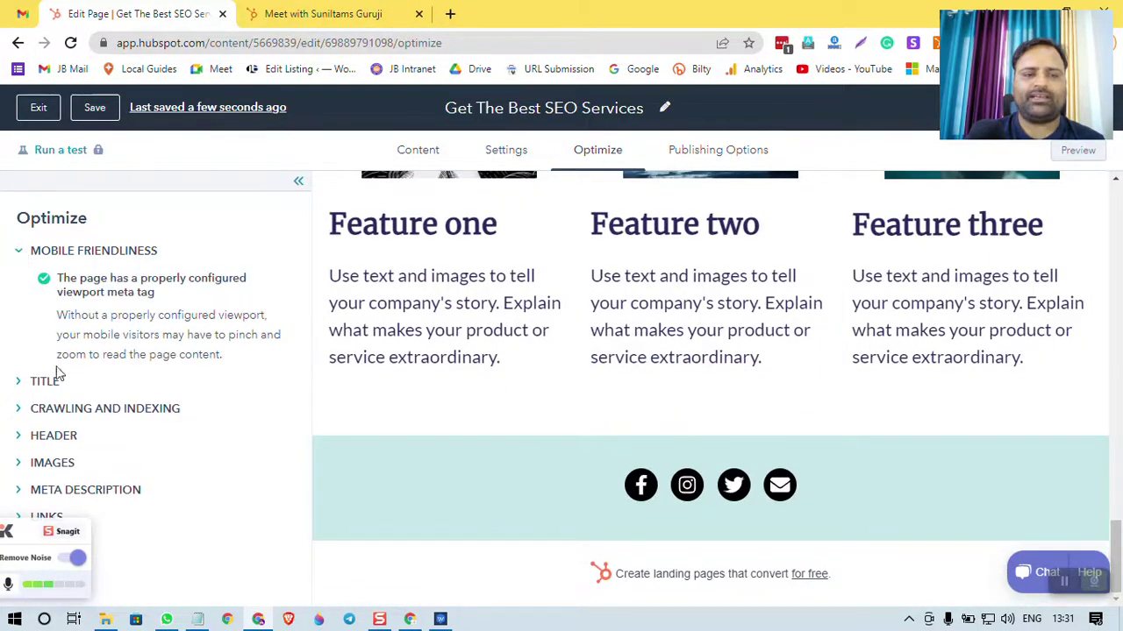
left_click(17, 383)
scroll(170, 355, "down", 3)
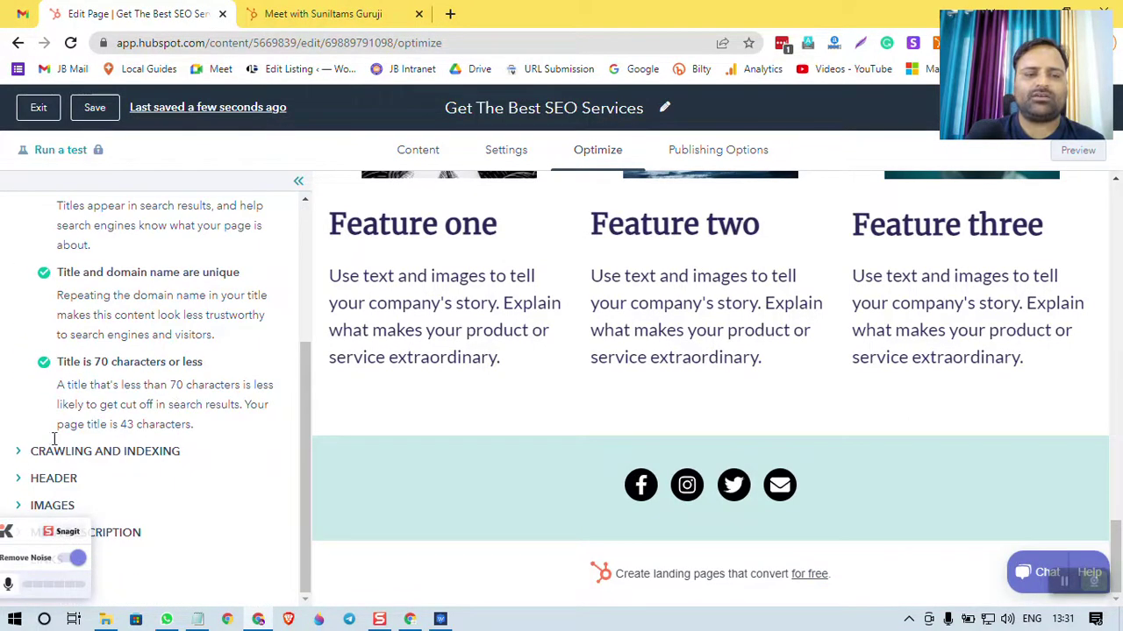
left_click(19, 454)
scroll(176, 383, "down", 1)
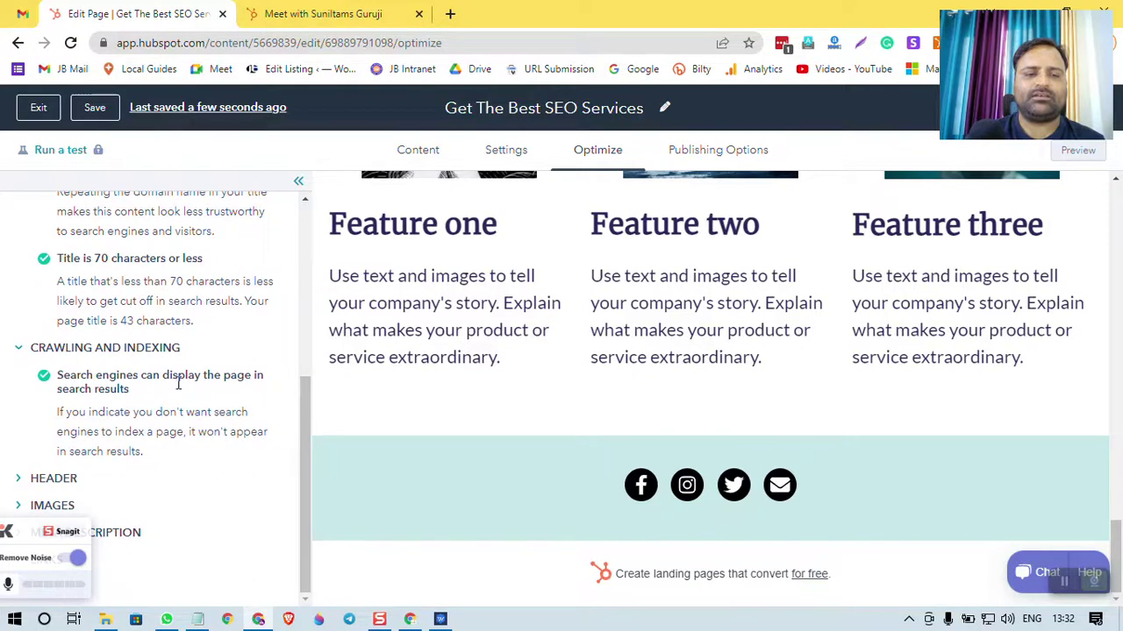
- Examine the remaining optimization checks for header, images, meta description and links
left_click_drag(88, 526, 418, 401)
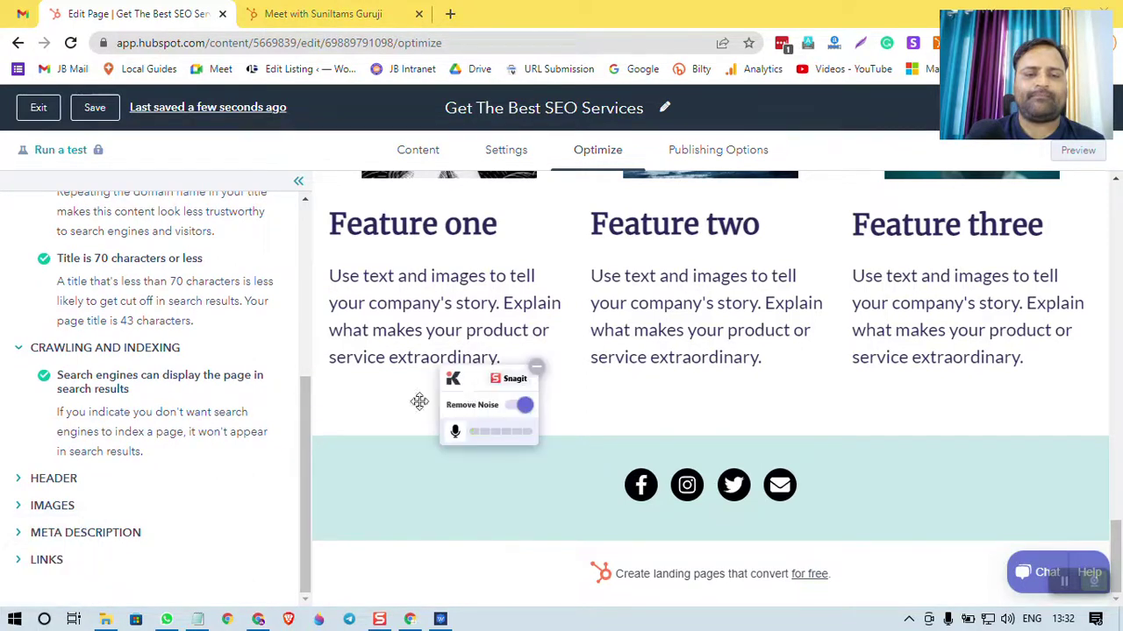
left_click(19, 479)
scroll(125, 474, "down", 1)
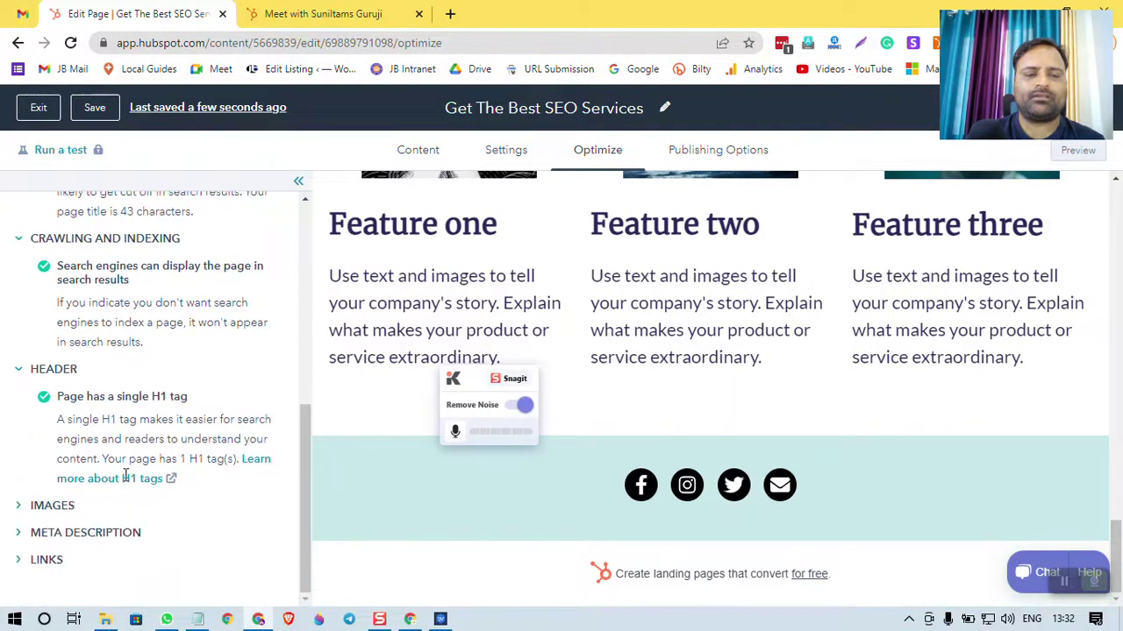
left_click(19, 506)
scroll(138, 470, "down", 1)
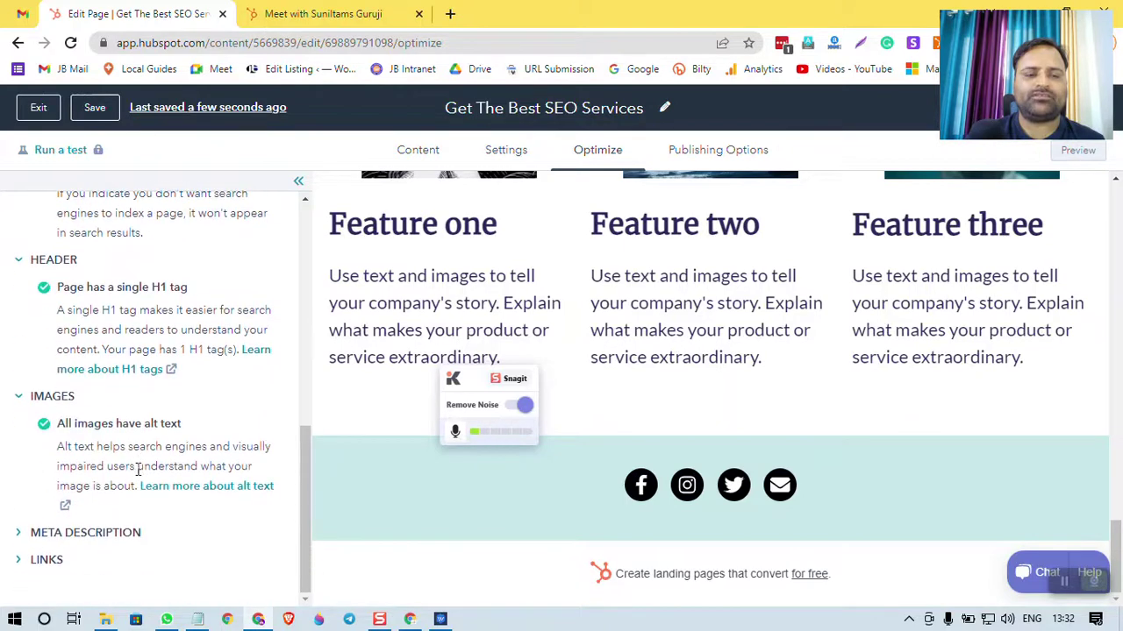
left_click(20, 534)
scroll(80, 491, "down", 3)
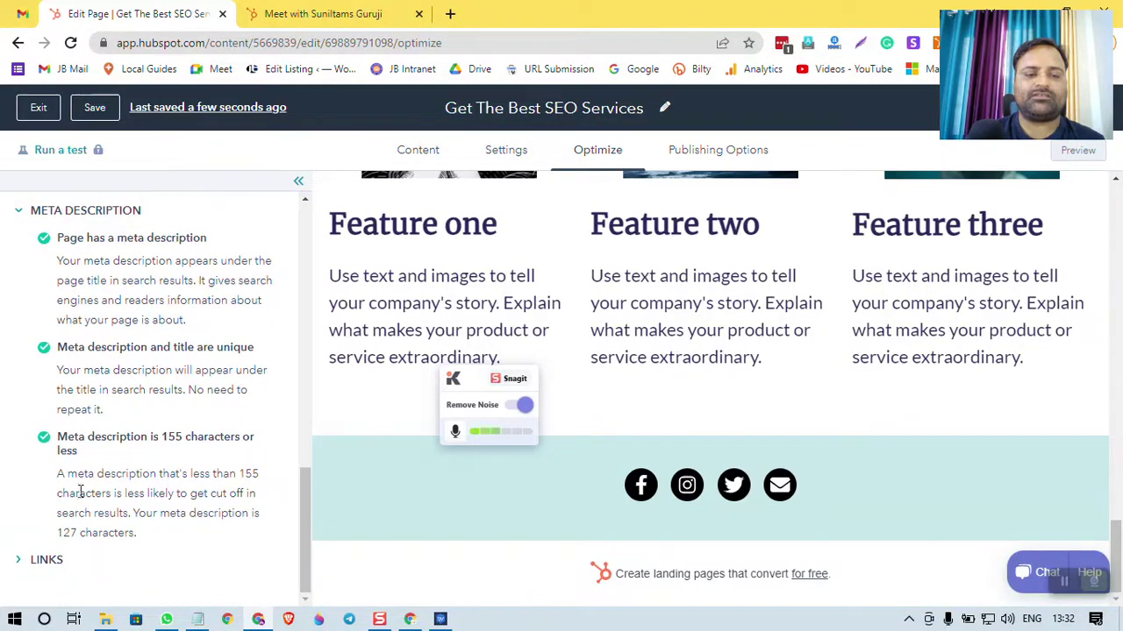
left_click(19, 559)
scroll(128, 515, "down", 1)
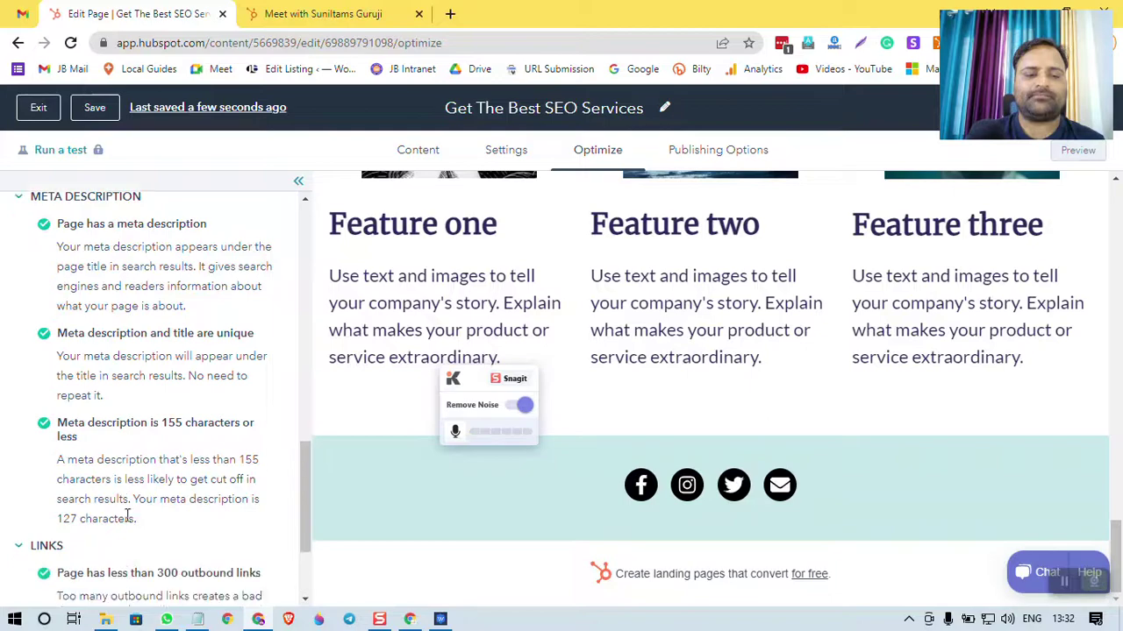
scroll(128, 516, "down", 2)
scroll(763, 526, "up", 10)
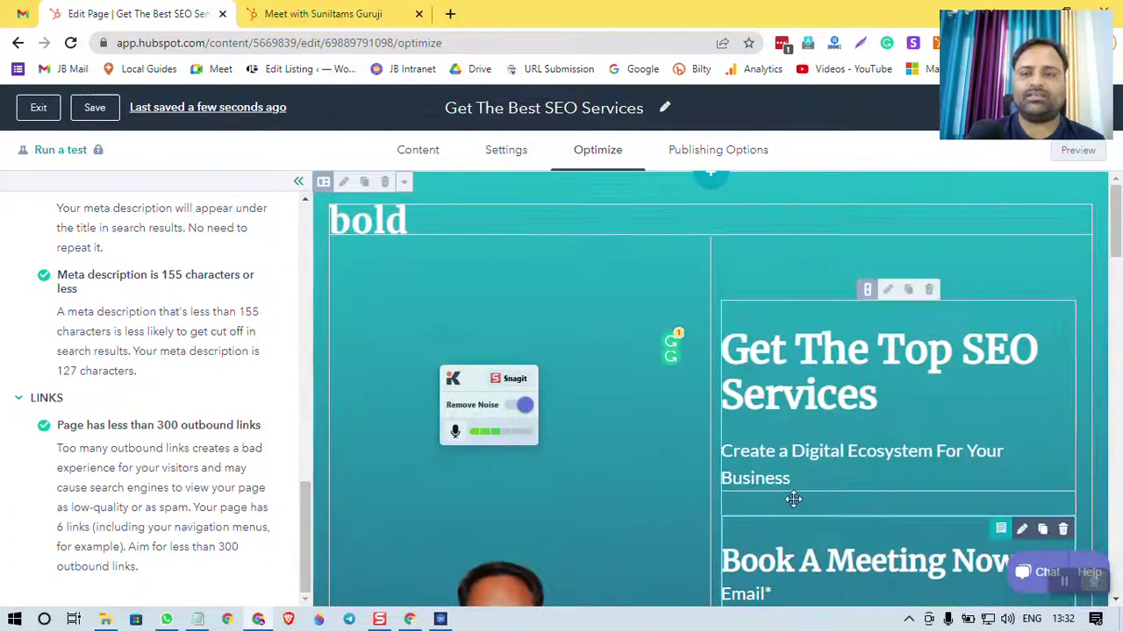
- Review the publishing options with immediate publishing selected, and publish the landing page now
left_click(721, 158)
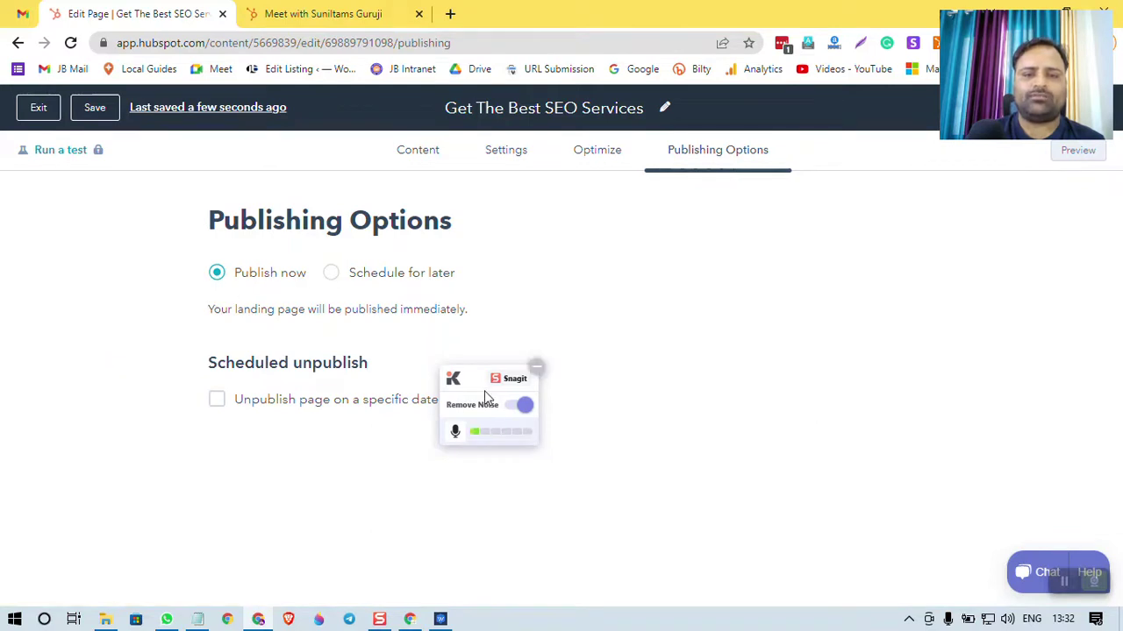
left_click_drag(487, 396, 972, 352)
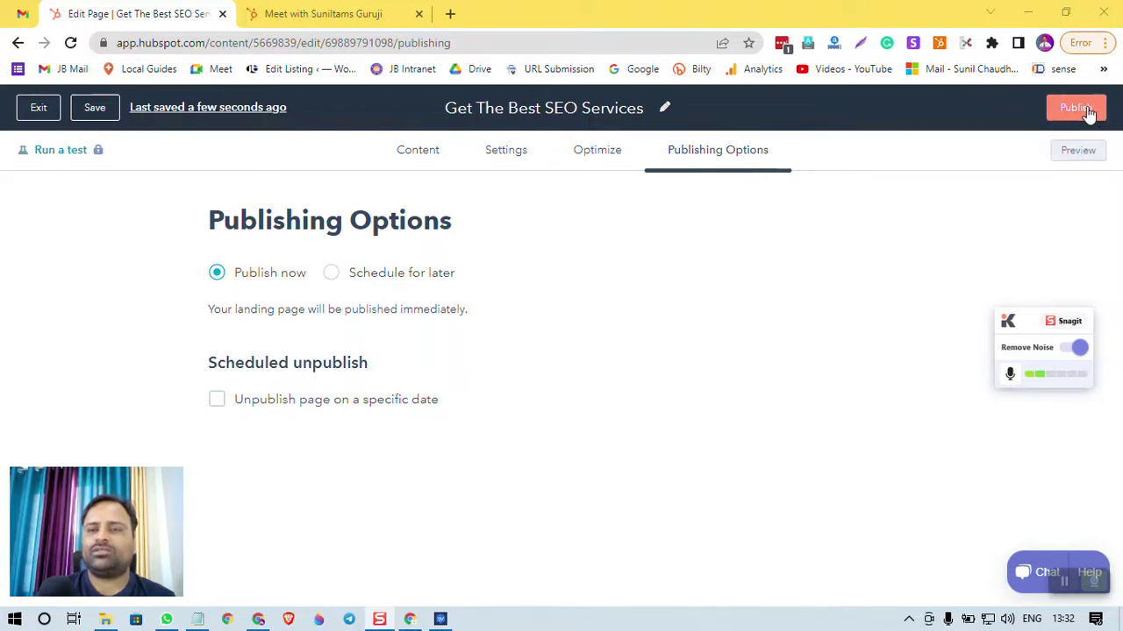
left_click(1084, 118)
left_click(1079, 112)
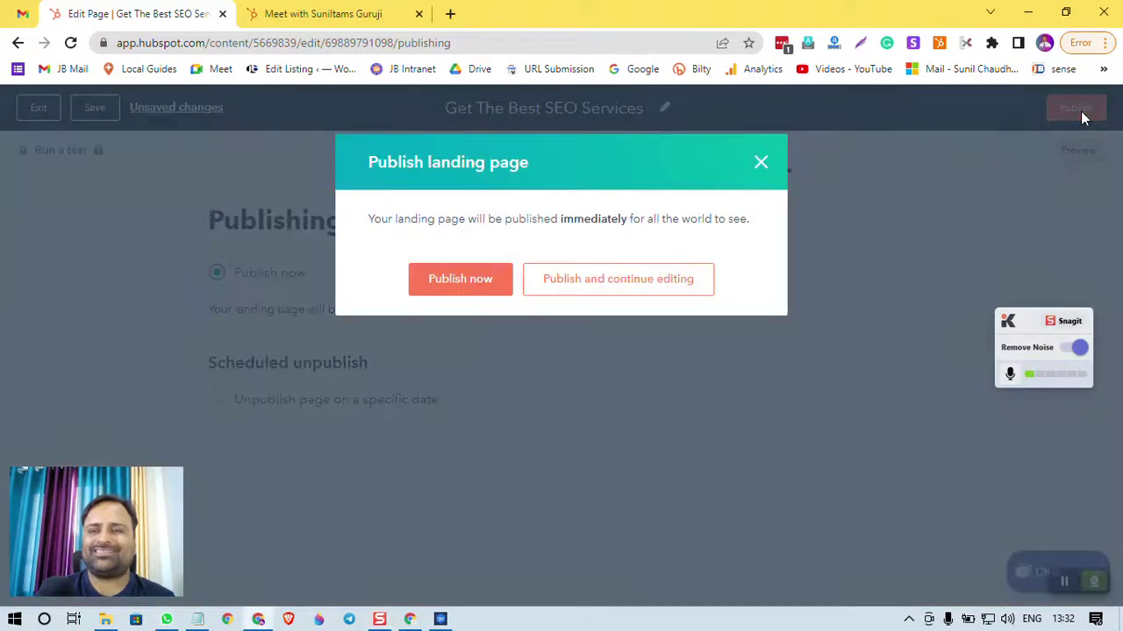
left_click(497, 289)
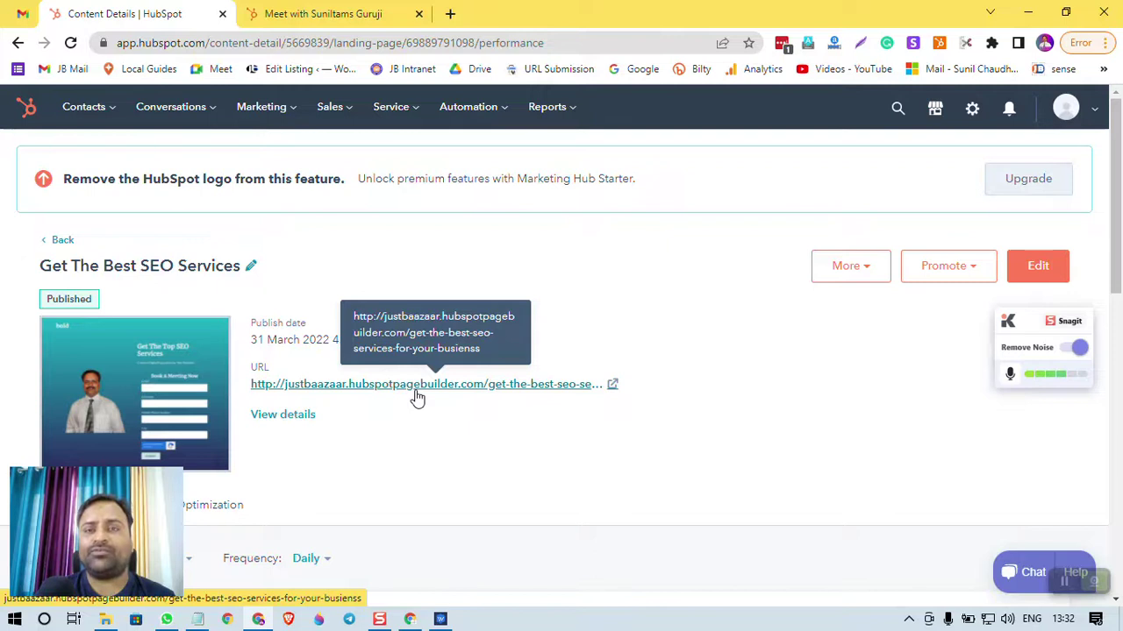
- Open the published page's URL in a new tab and examine its form, content sections and footer
right_click(419, 395)
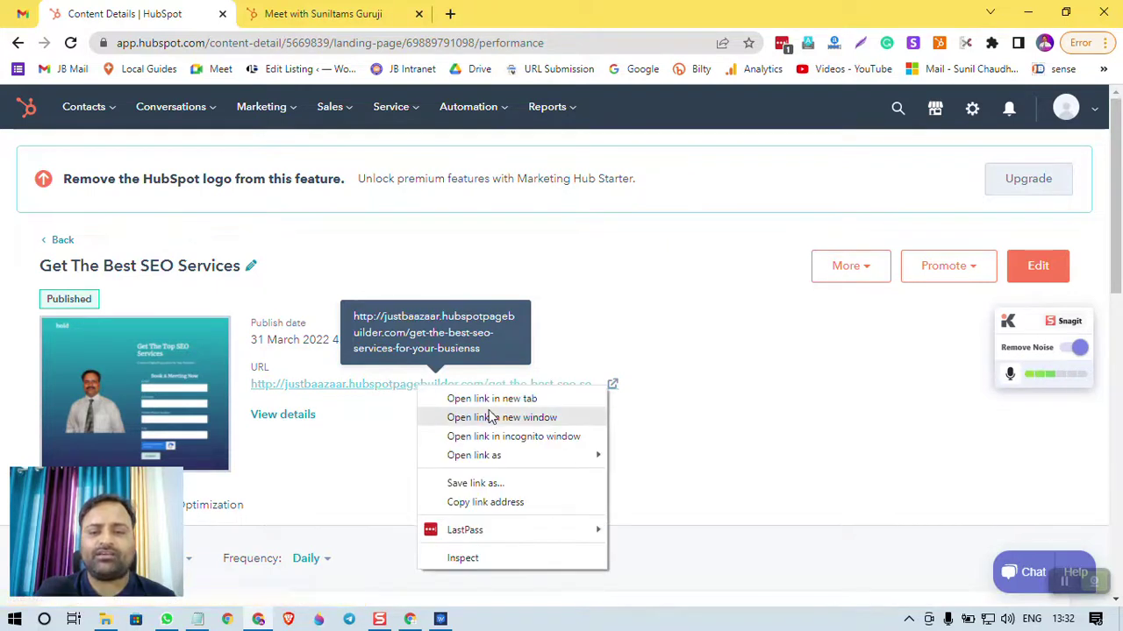
left_click(478, 403)
left_click(366, 27)
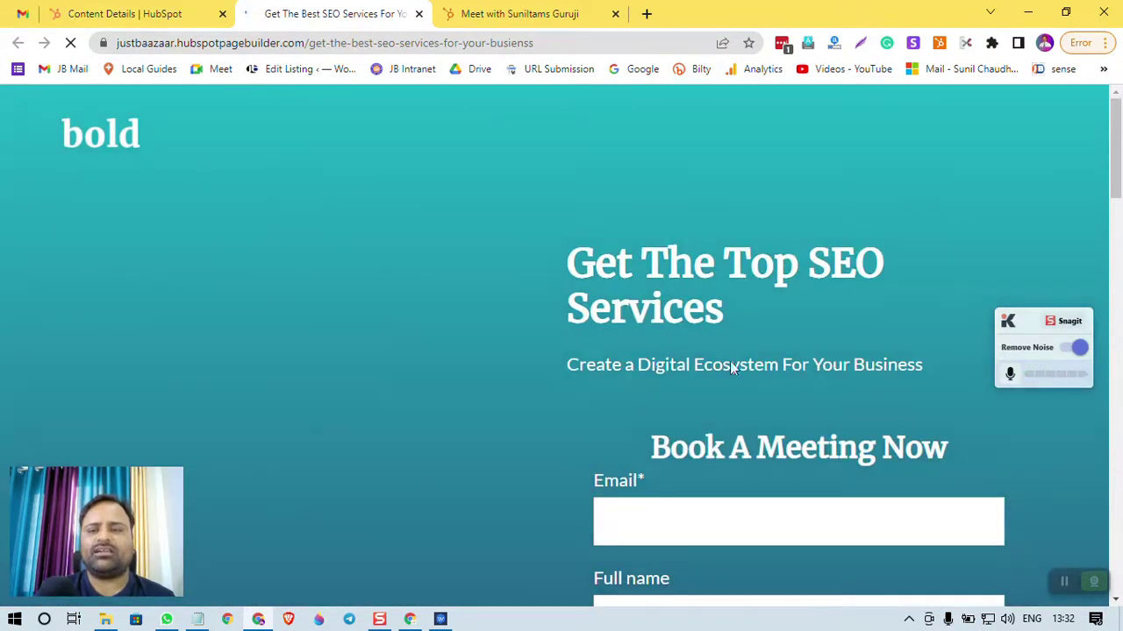
scroll(704, 342, "down", 2)
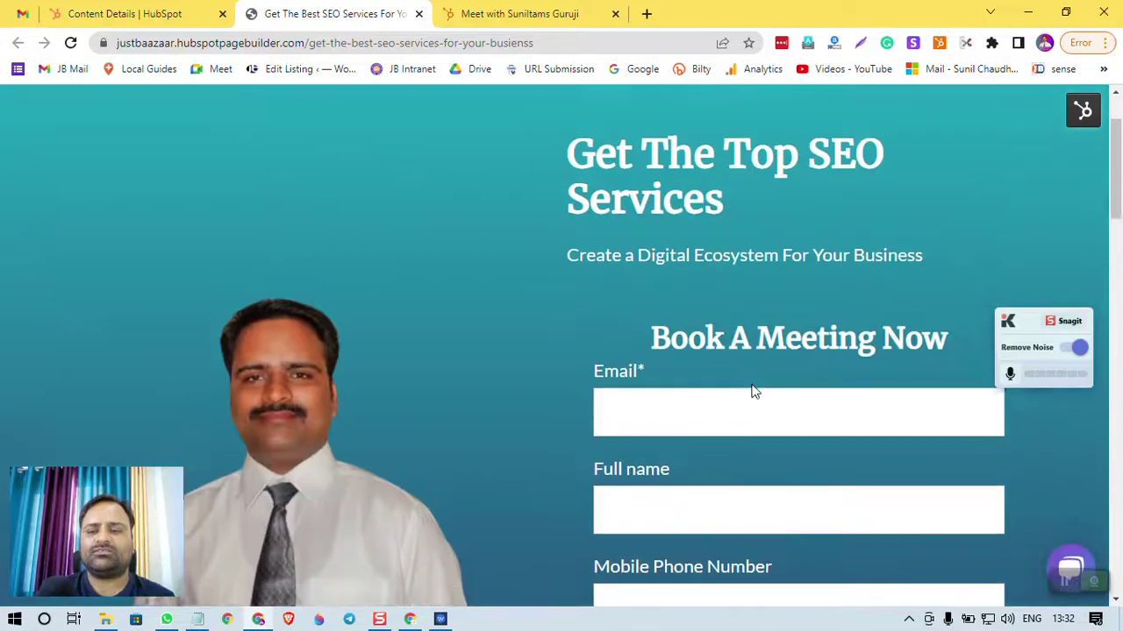
scroll(839, 258, "down", 4)
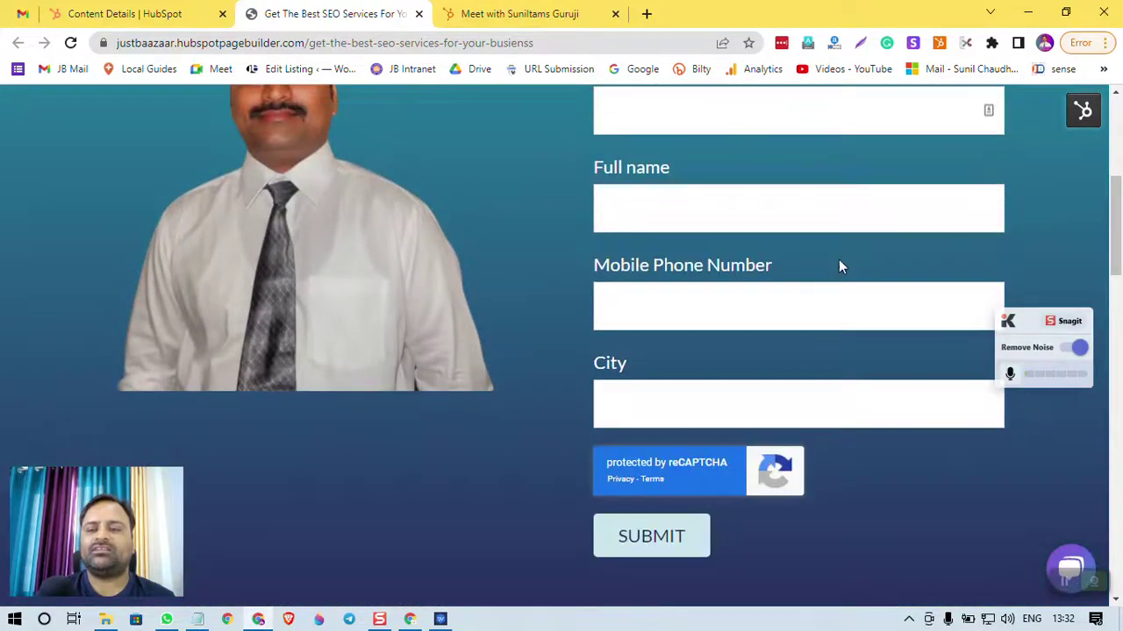
scroll(393, 375, "up", 4)
scroll(390, 382, "down", 5)
scroll(391, 395, "down", 15)
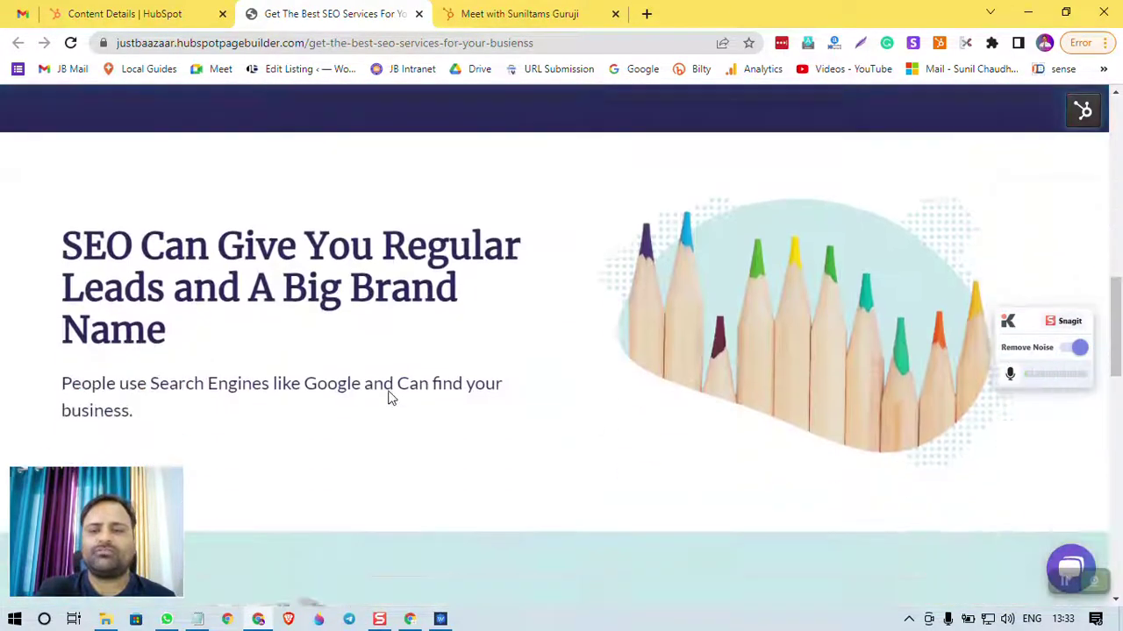
scroll(649, 395, "down", 2)
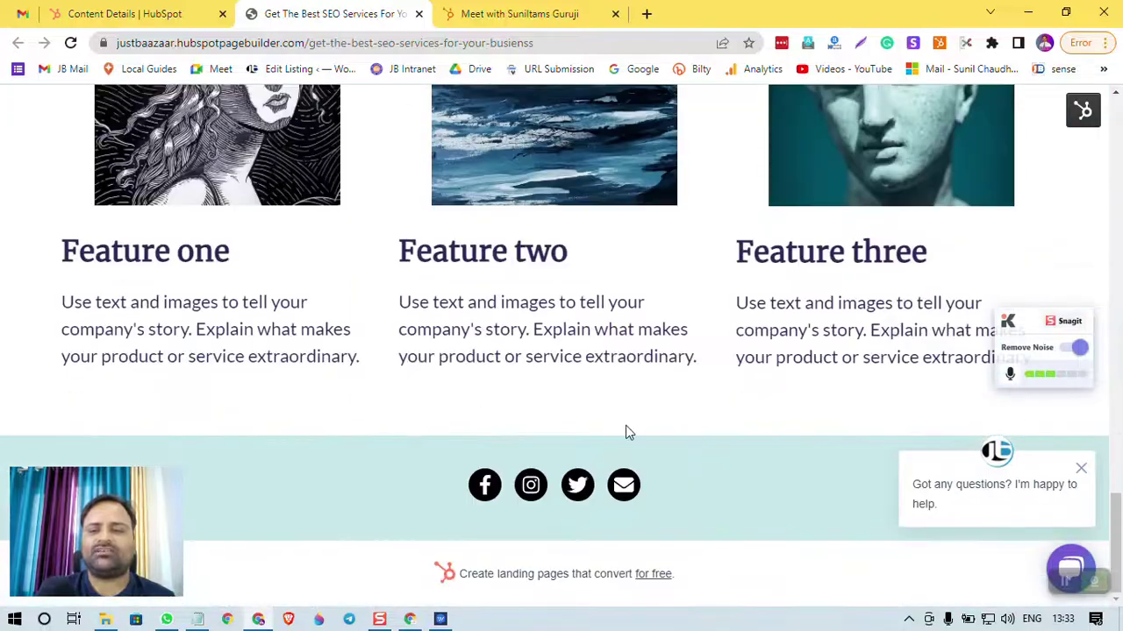
scroll(668, 496, "up", 20)
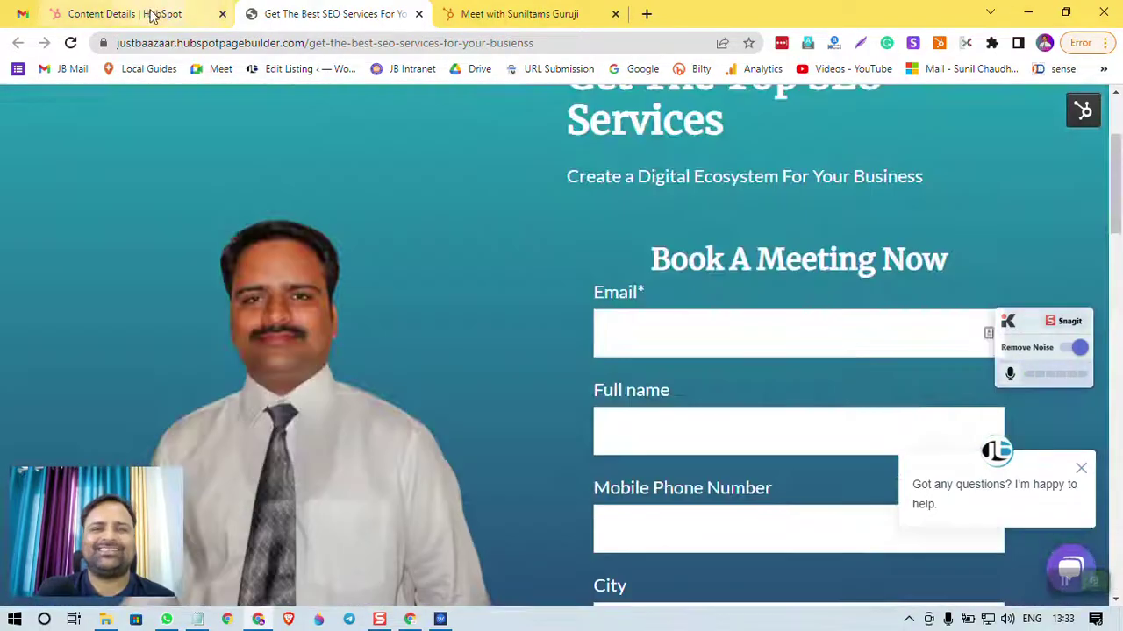
- Reopen the landing page in the editor and inspect the "bold" logo on the live page
left_click(150, 14)
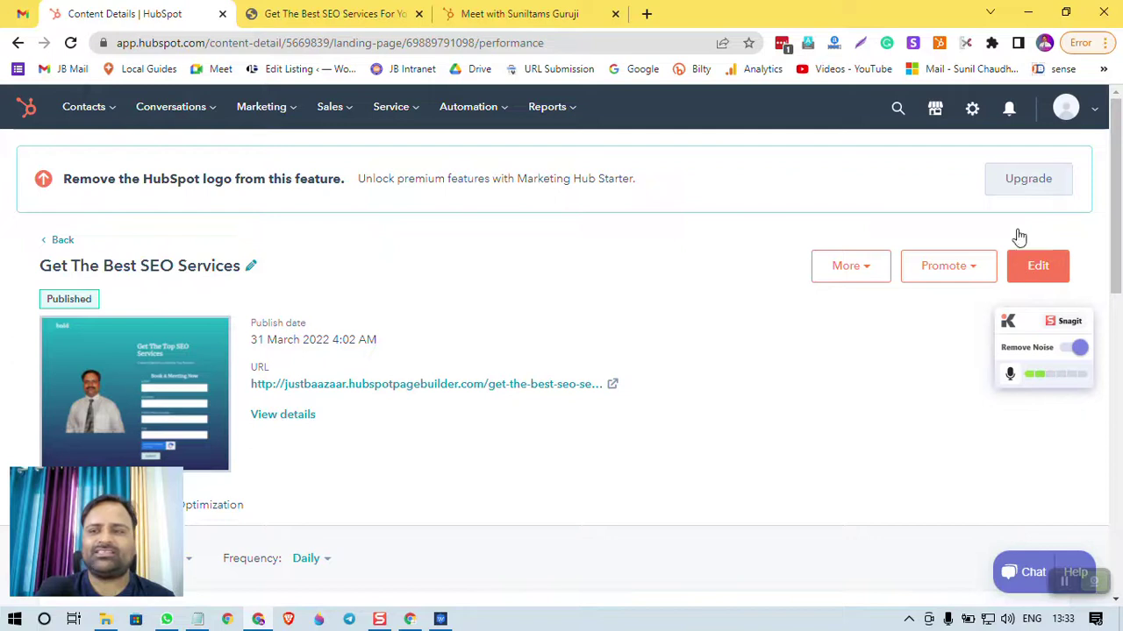
left_click(1056, 279)
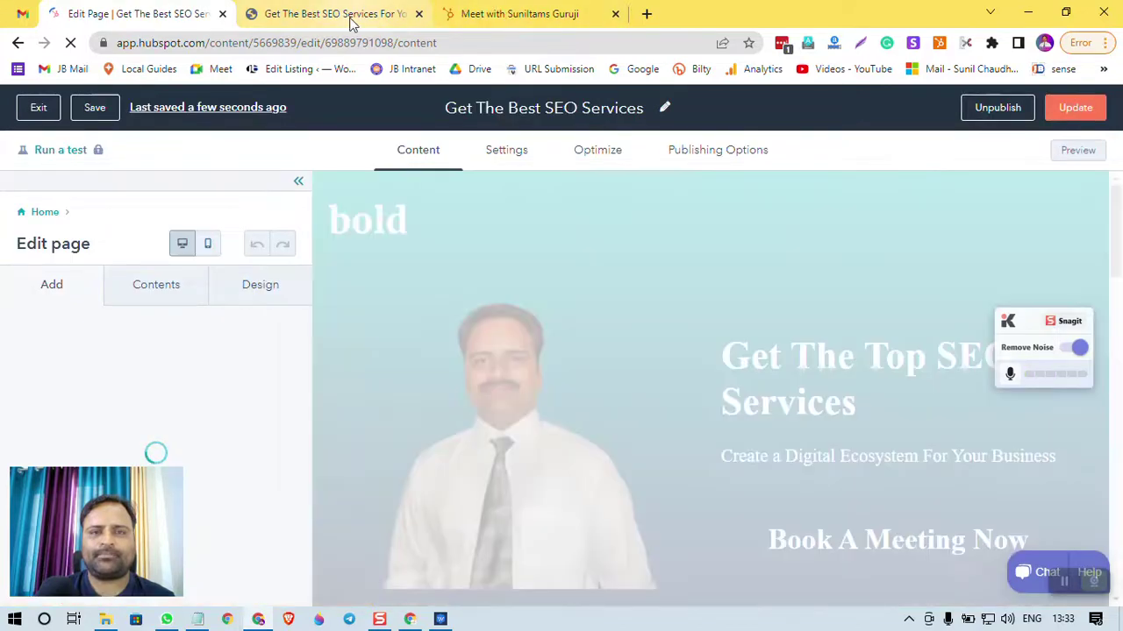
left_click(351, 17)
scroll(354, 170, "up", 3)
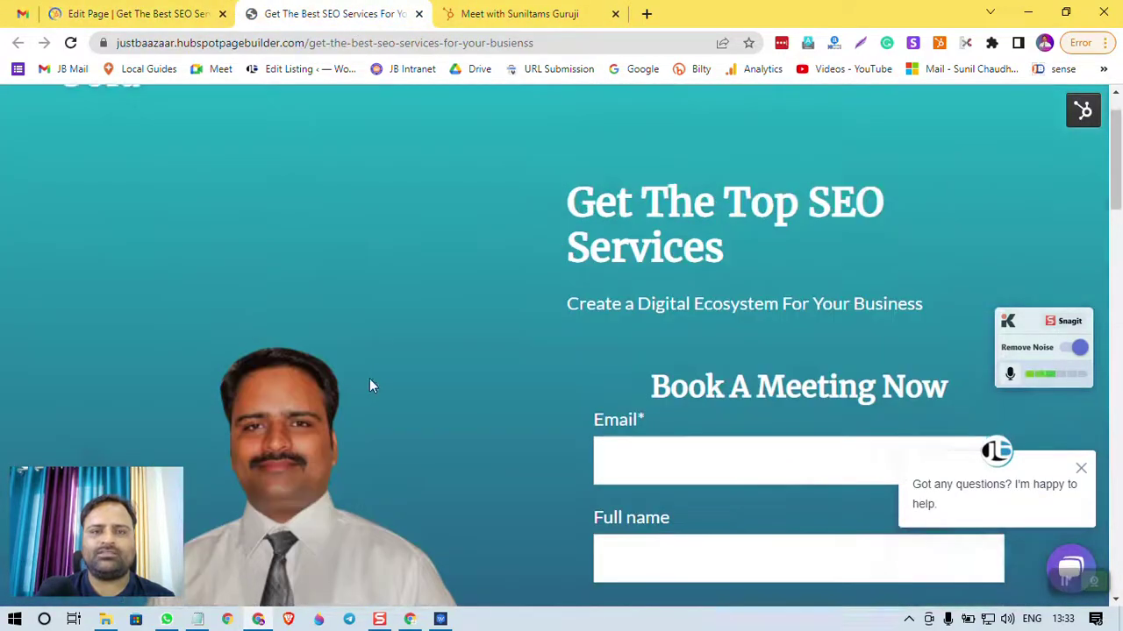
double_click(88, 141)
left_click(150, 12)
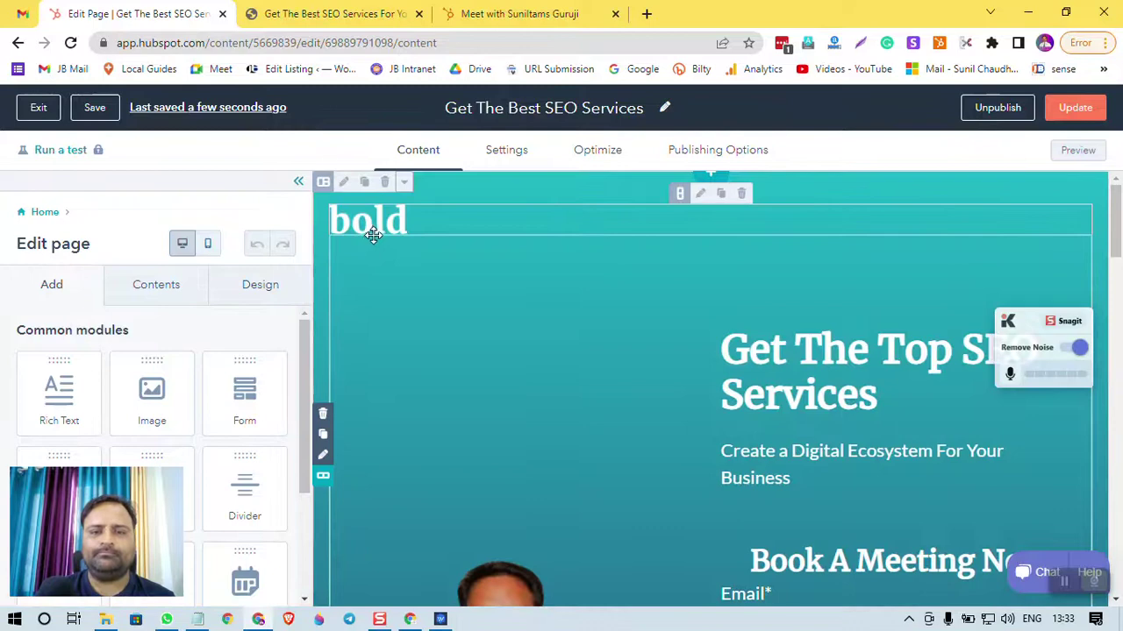
- Set the alt text of the "bold" logo module to "The Best SEO Service For Your Business"
left_click(399, 221)
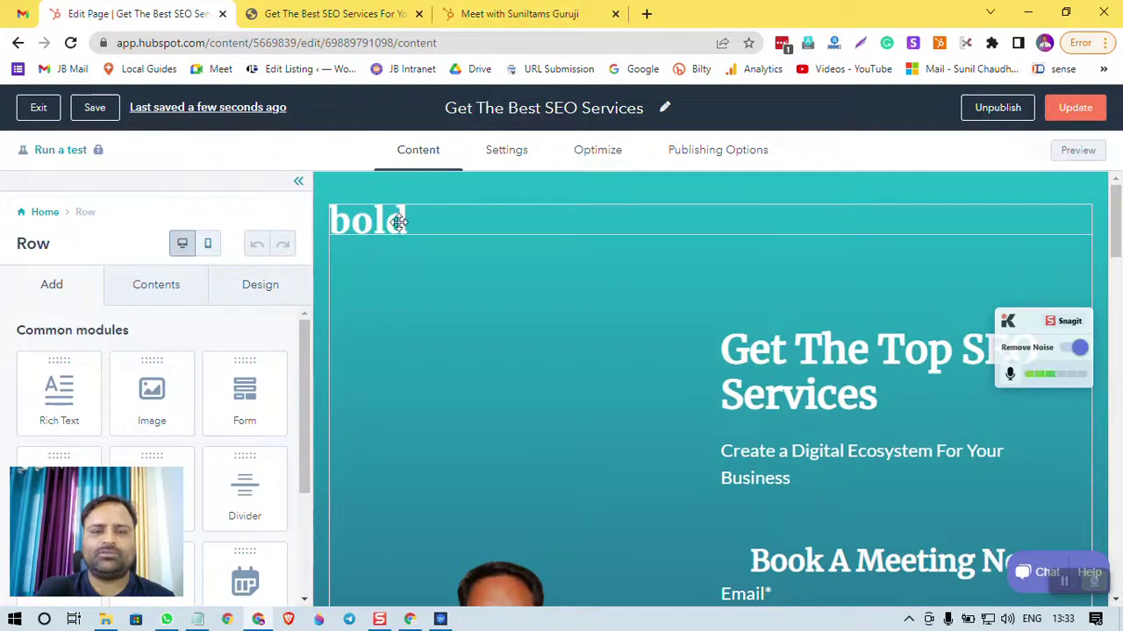
left_click(399, 223)
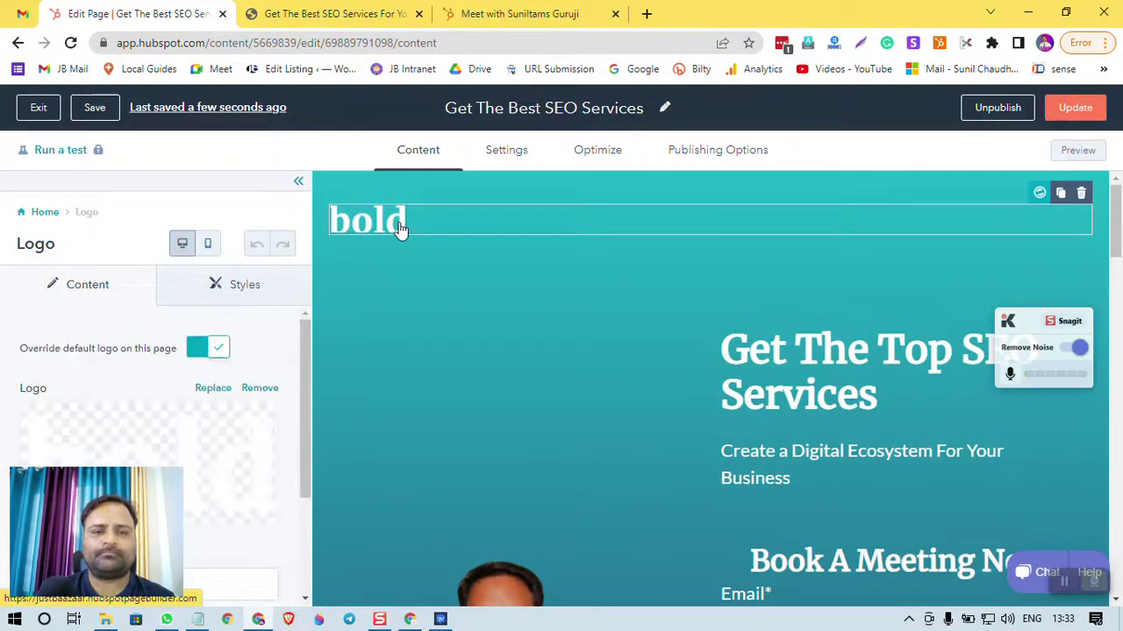
left_click(399, 221)
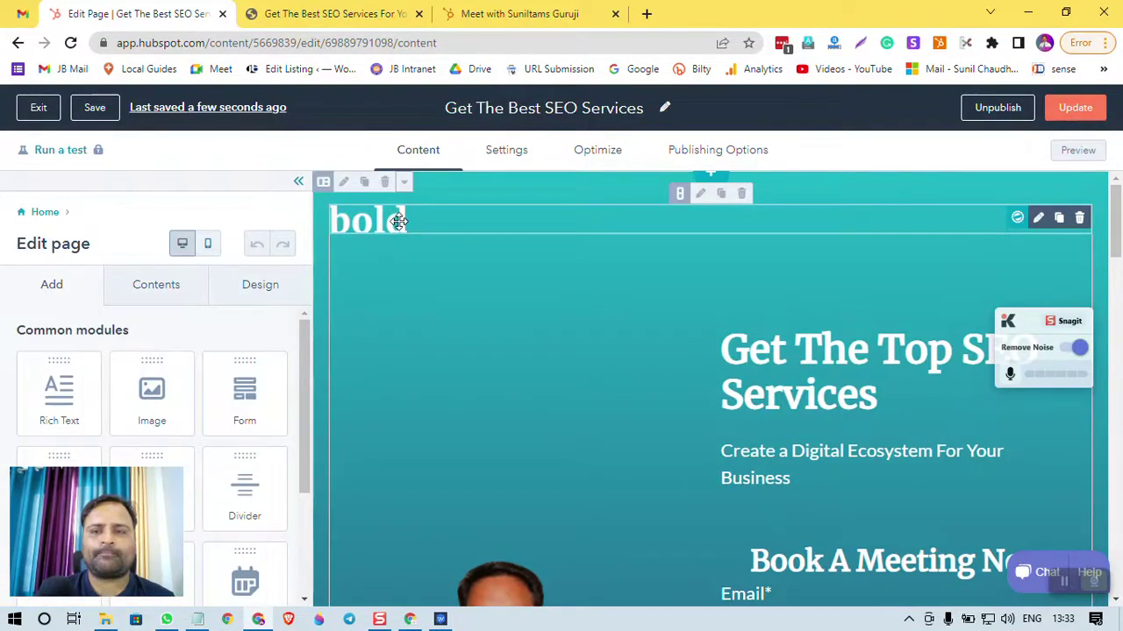
left_click(383, 225)
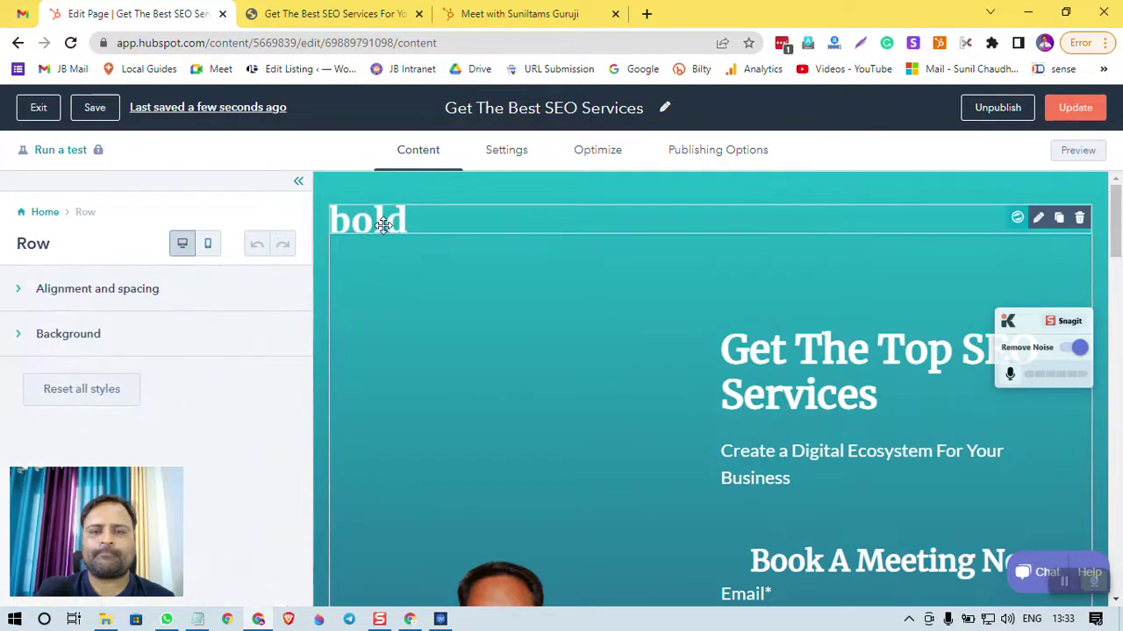
left_click(383, 226)
left_click(380, 220)
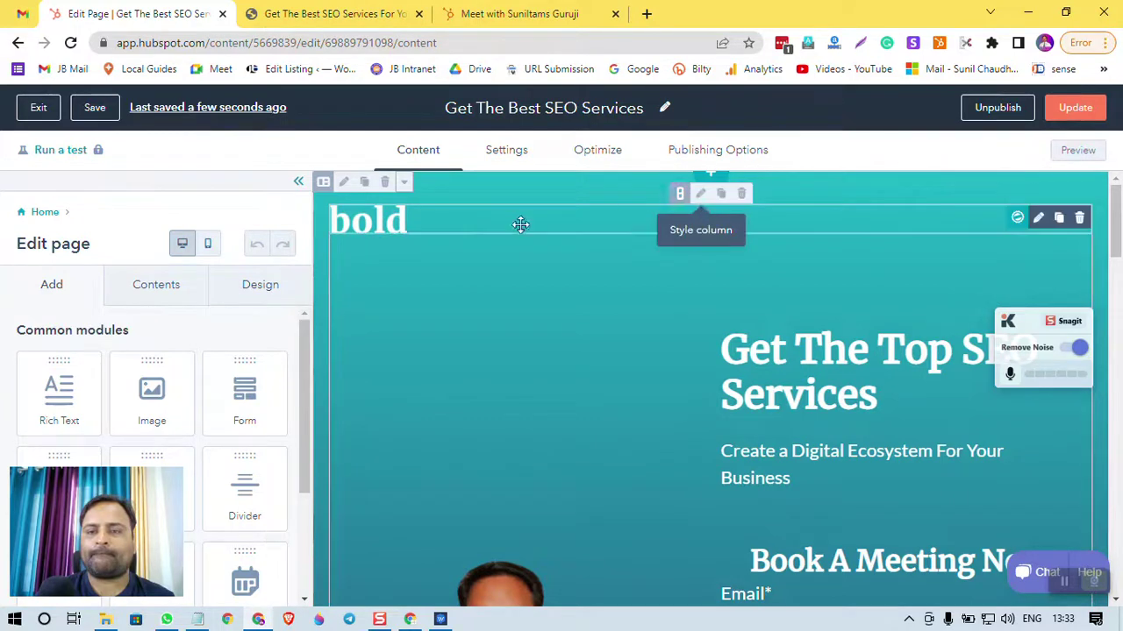
left_click(483, 232)
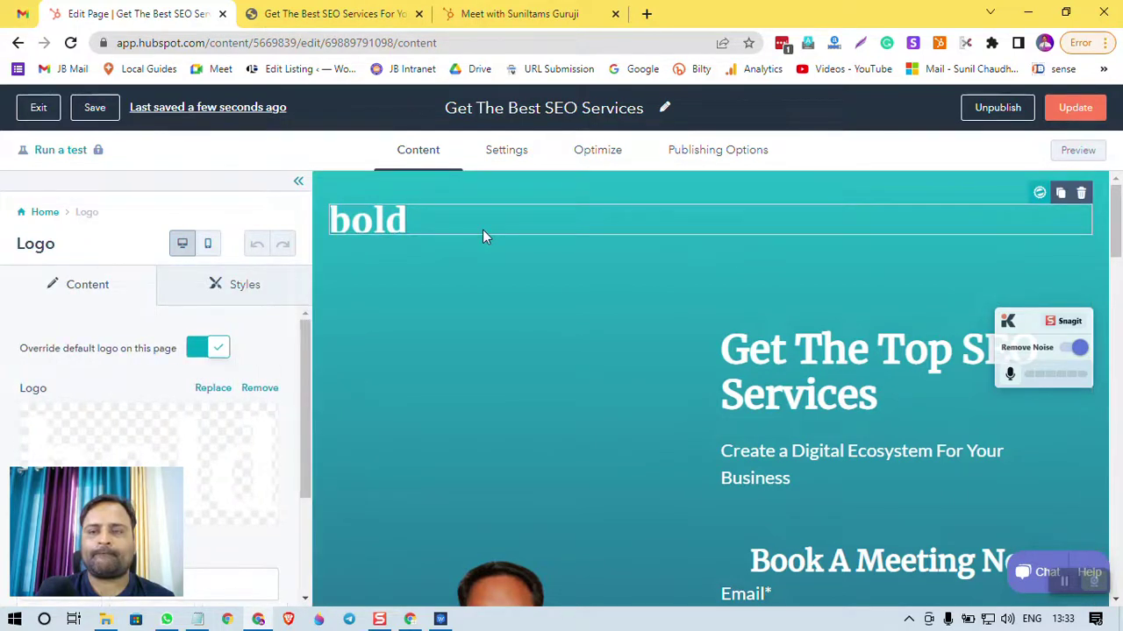
scroll(153, 422, "down", 3)
triple_click(156, 422)
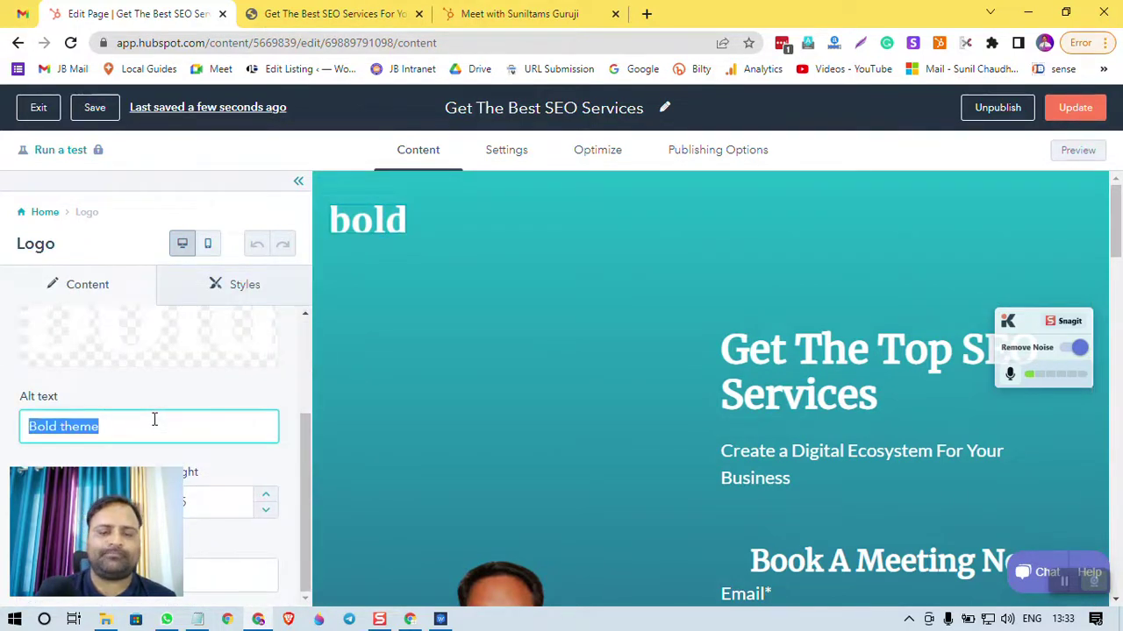
type("The Best SEO Servic")
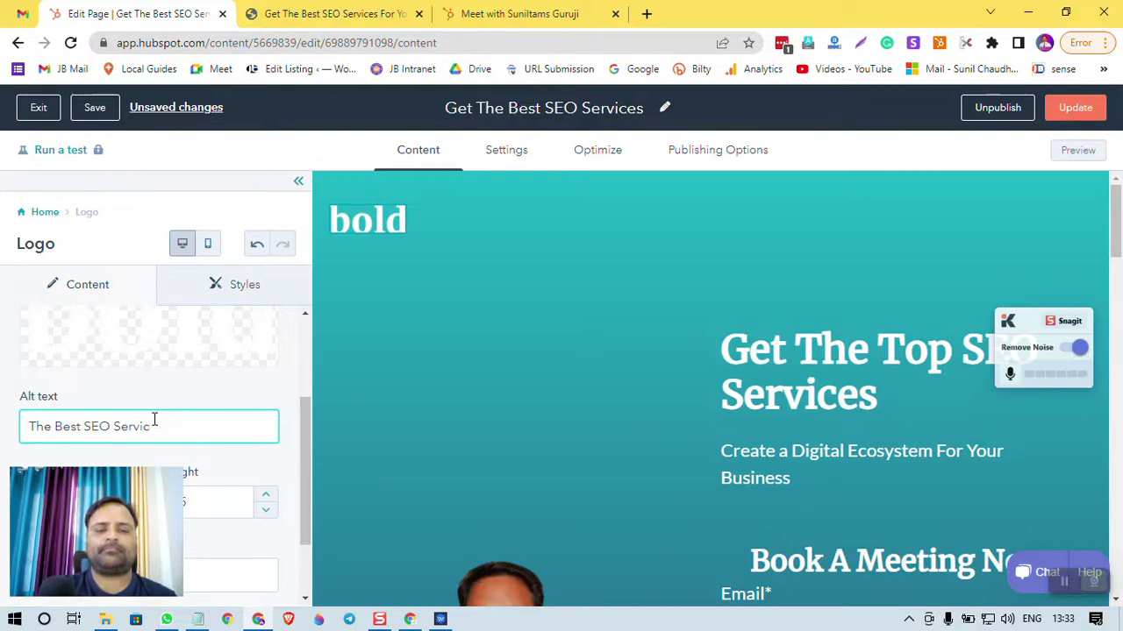
type("our Business")
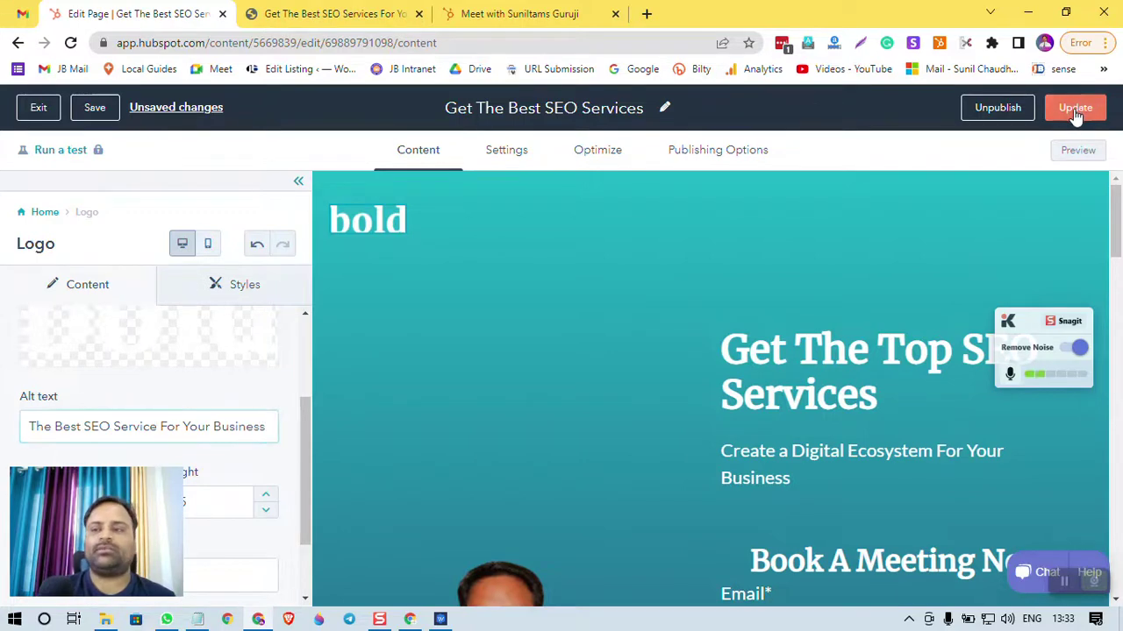
- Publish the landing page update and reload the live page to check its logo
left_click(1075, 107)
left_click(492, 292)
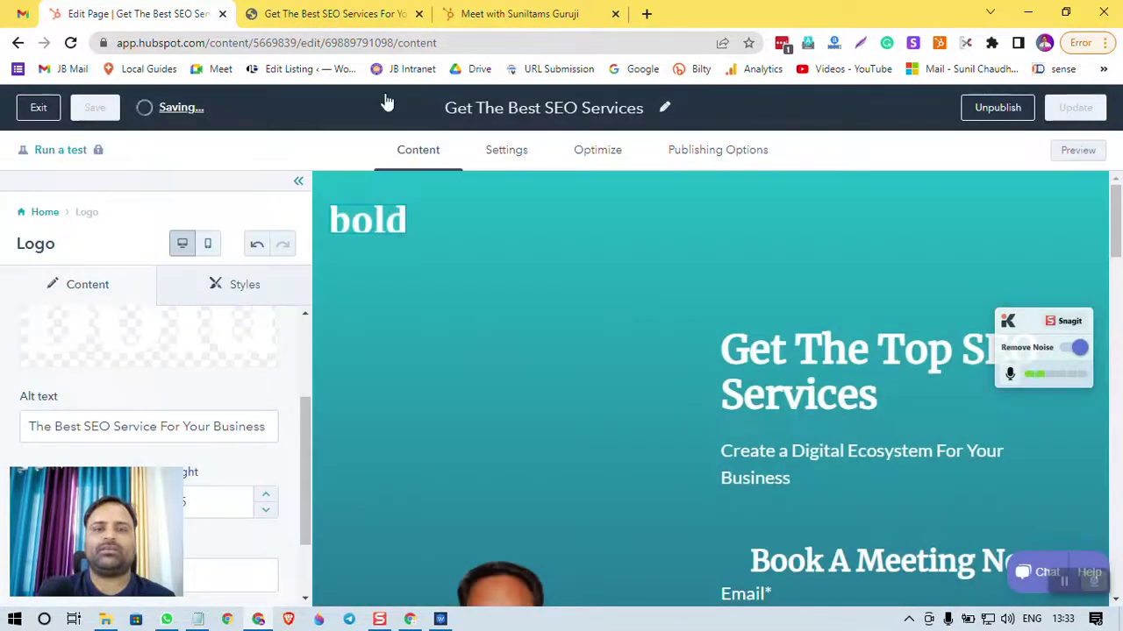
left_click(326, 14)
left_click_drag(21, 123, 138, 142)
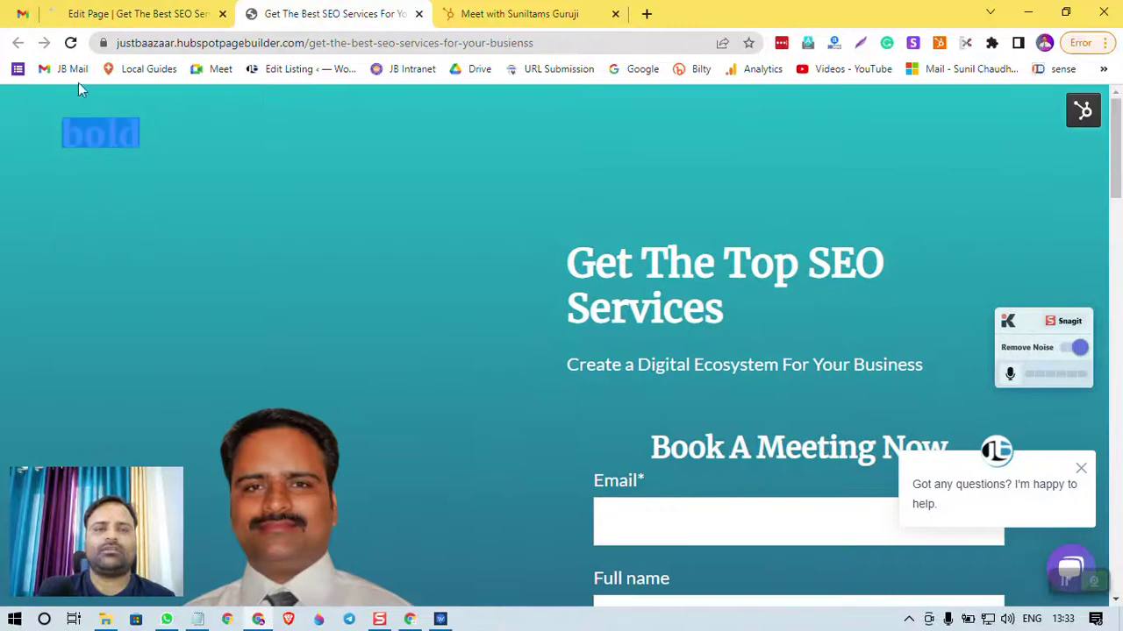
left_click(71, 43)
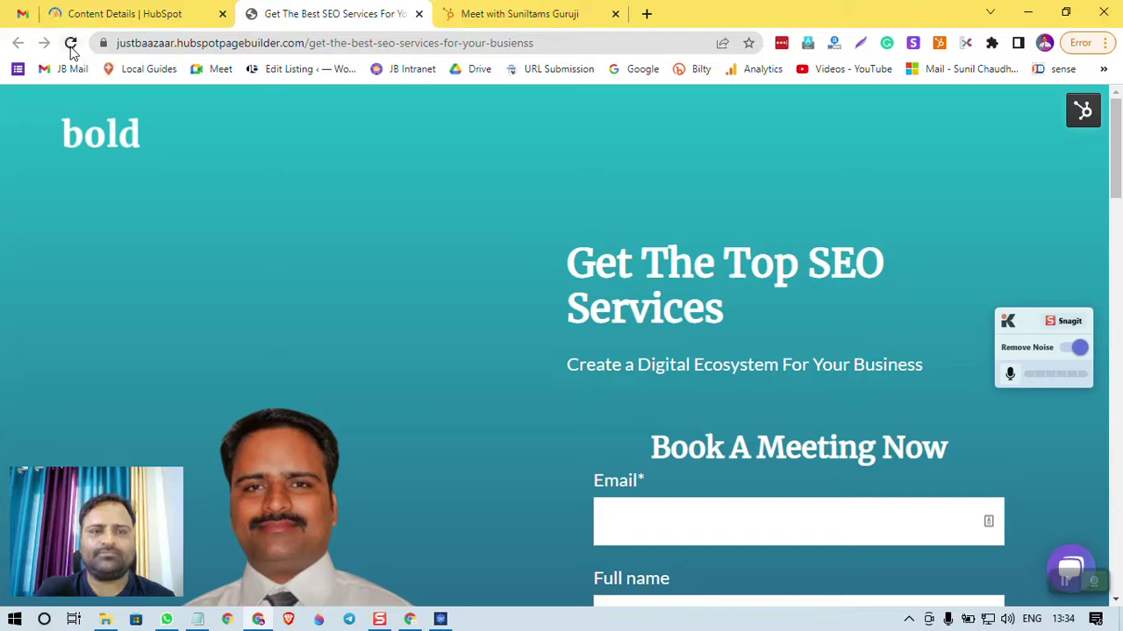
left_click(71, 46)
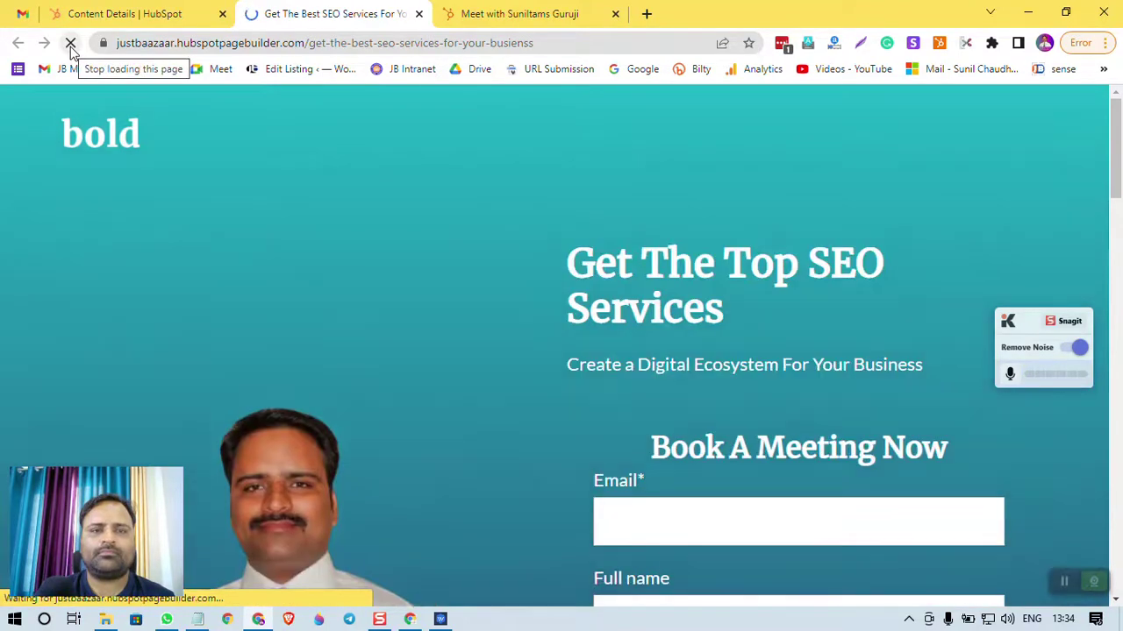
- Open the published URL again in a new tab from the page details, and close the old live-page tab
left_click(120, 15)
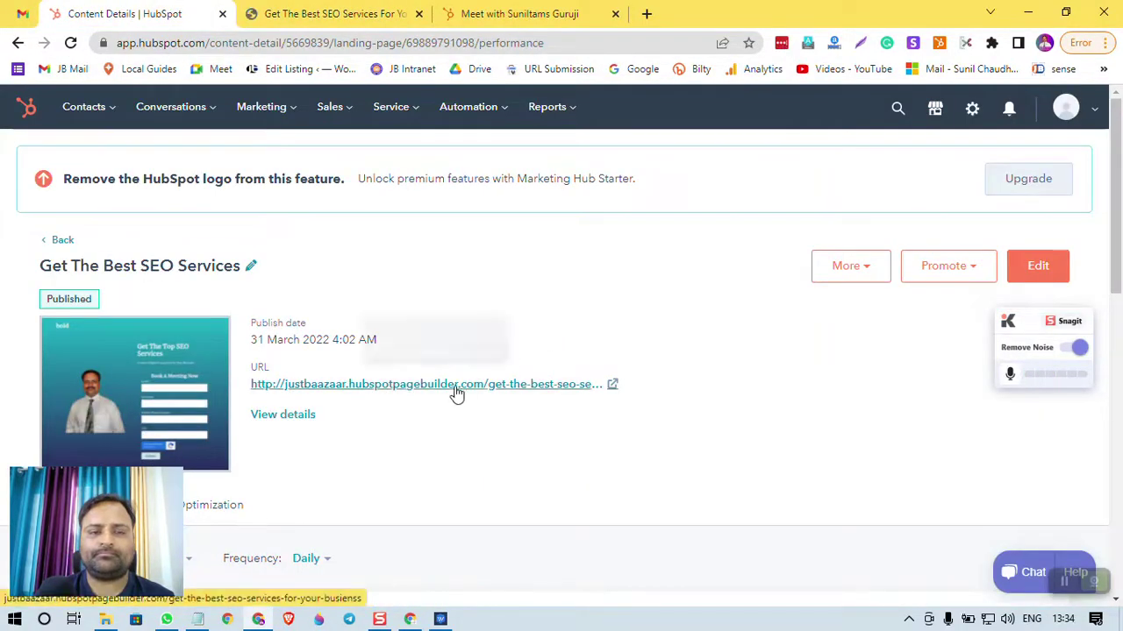
right_click(454, 386)
left_click(495, 395)
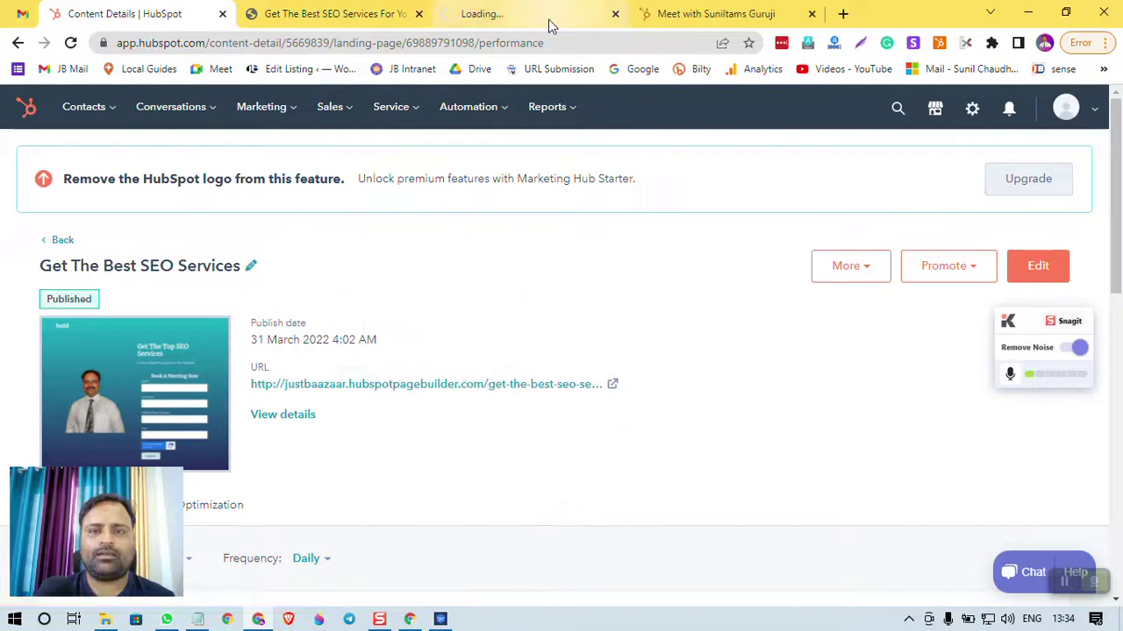
left_click(372, 16)
left_click(420, 15)
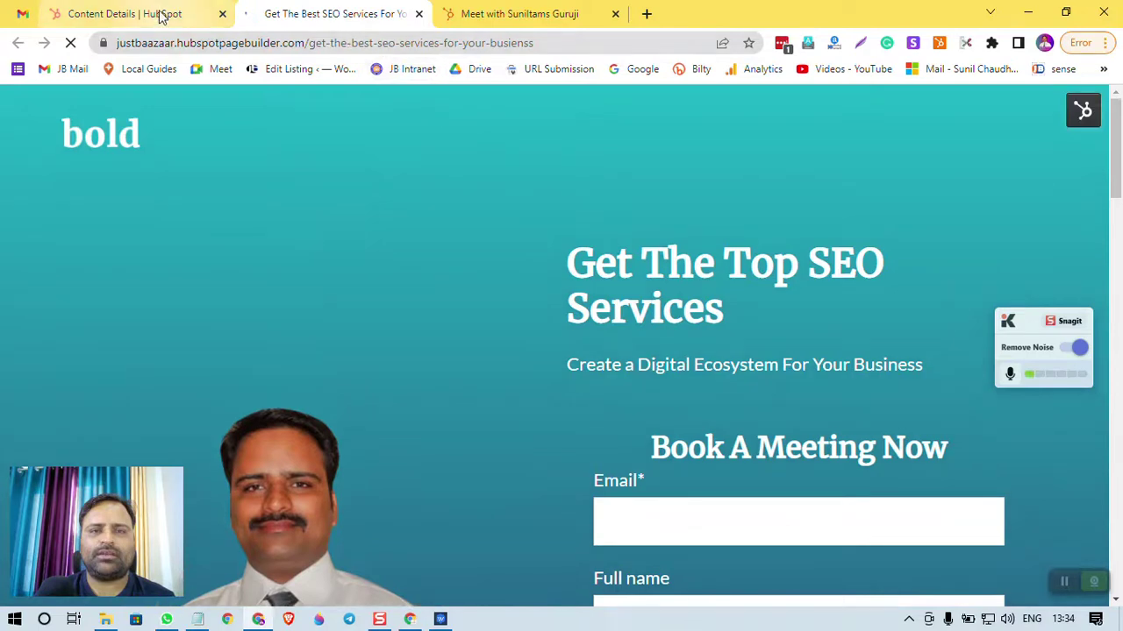
- Reopen the landing page for editing and review the logo and lower sections of the live page
left_click(156, 16)
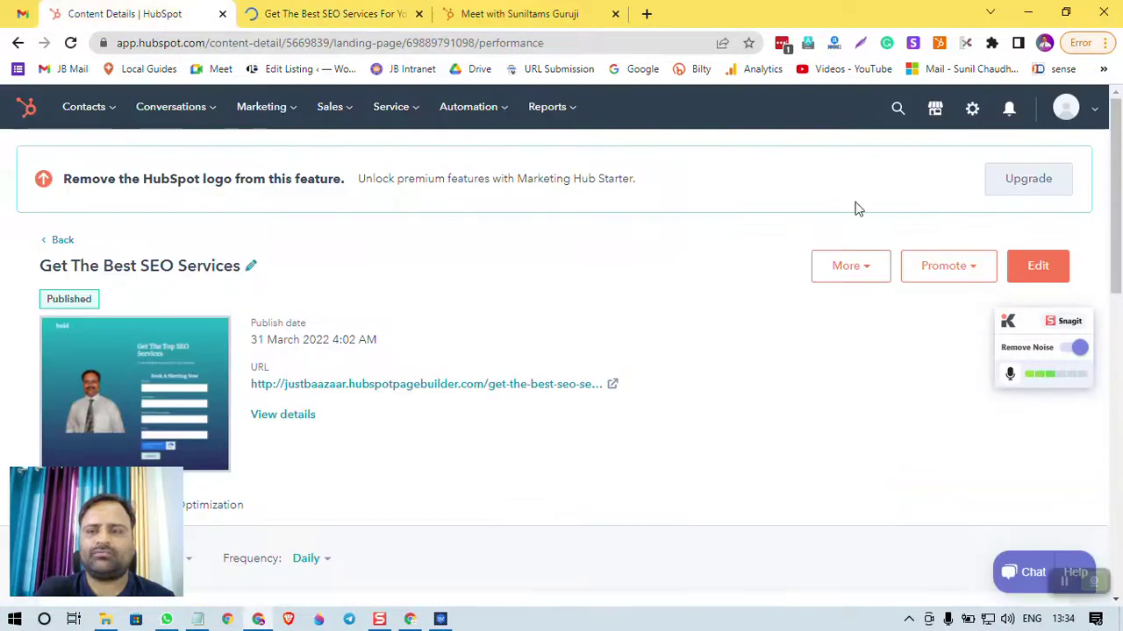
left_click(1040, 268)
left_click(369, 15)
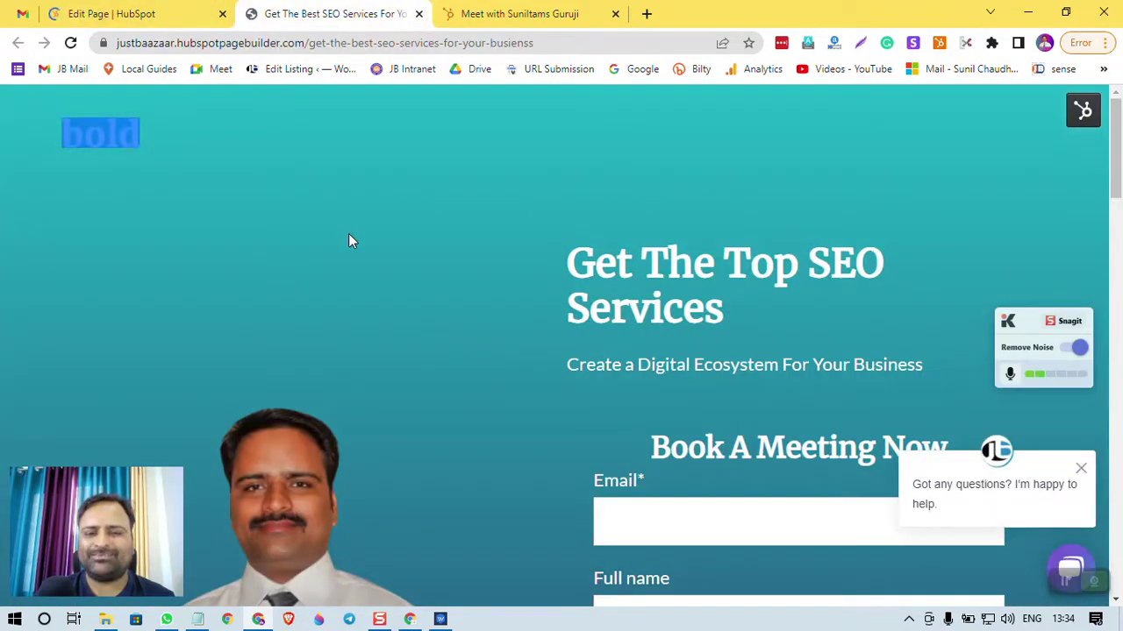
scroll(602, 233, "down", 20)
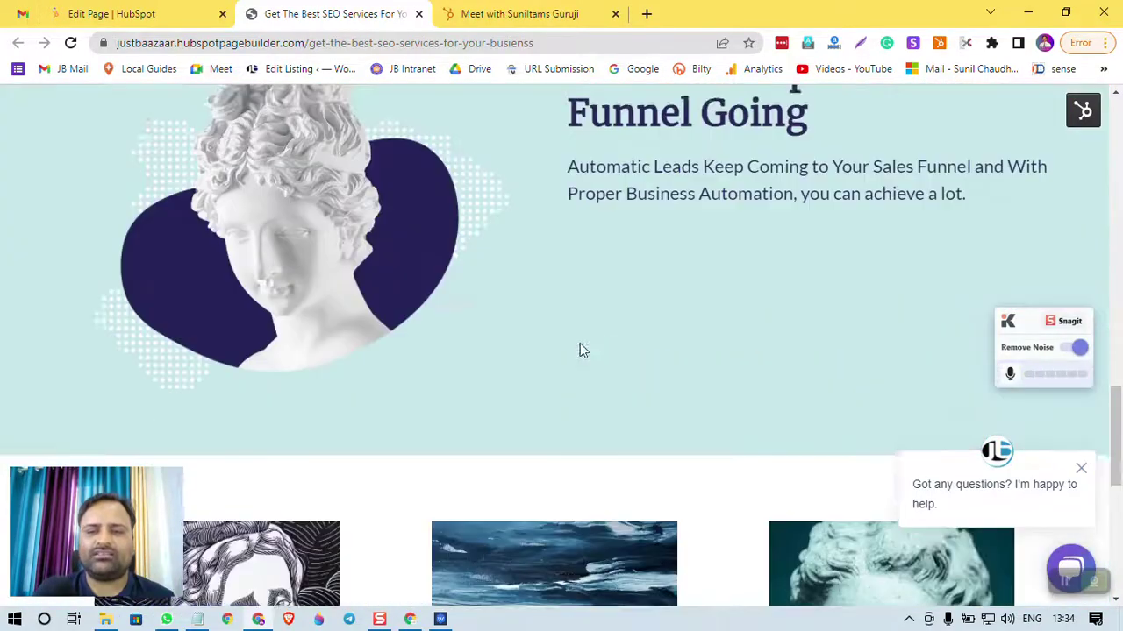
scroll(579, 351, "up", 7)
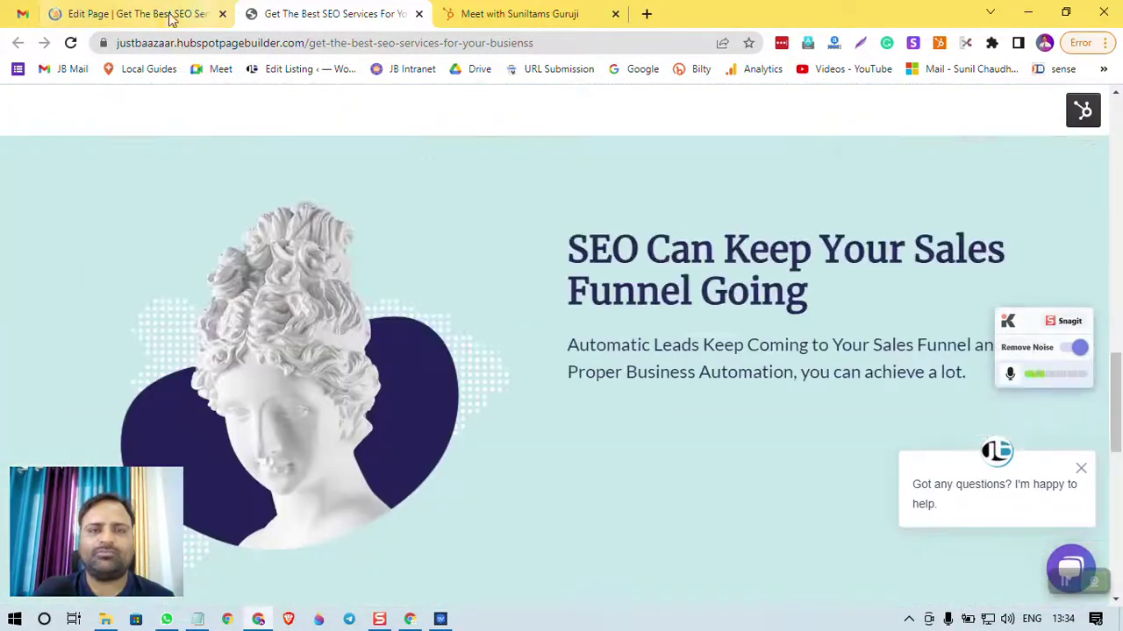
- Replace the "bold" logo in the landing page editor with the recent round "One City One Category One Client" image
left_click(145, 15)
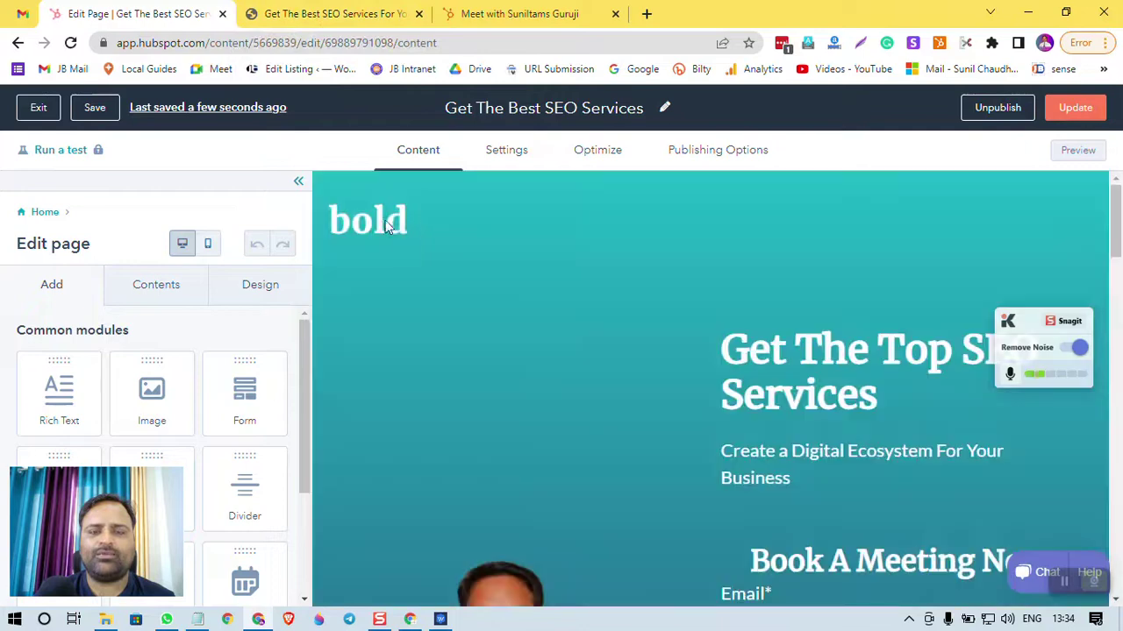
left_click(386, 222)
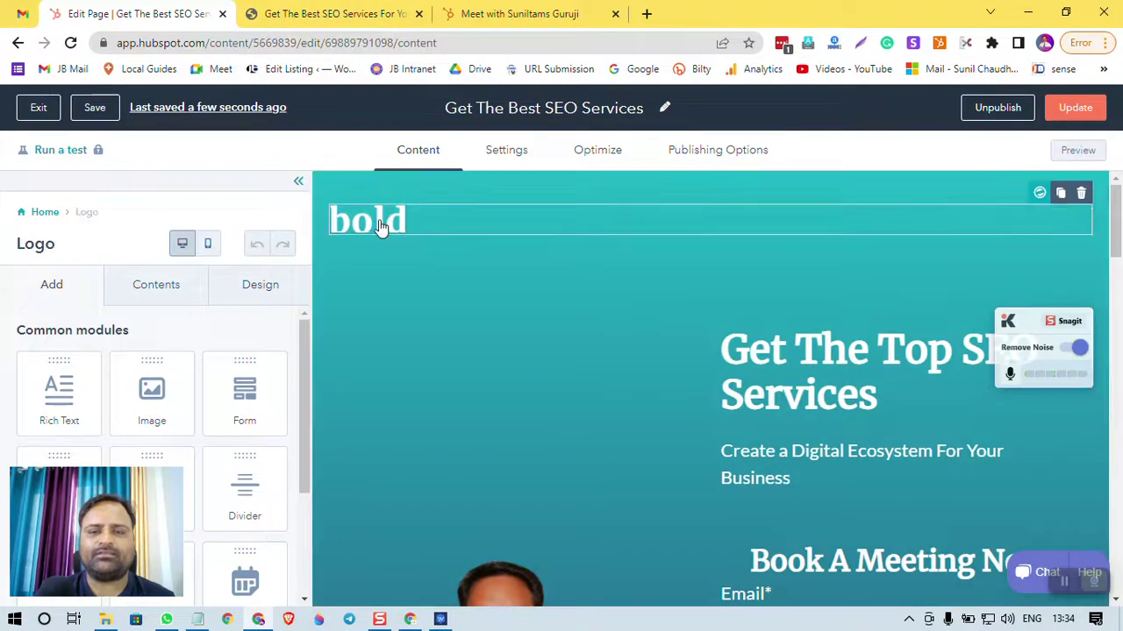
scroll(120, 385, "down", 2)
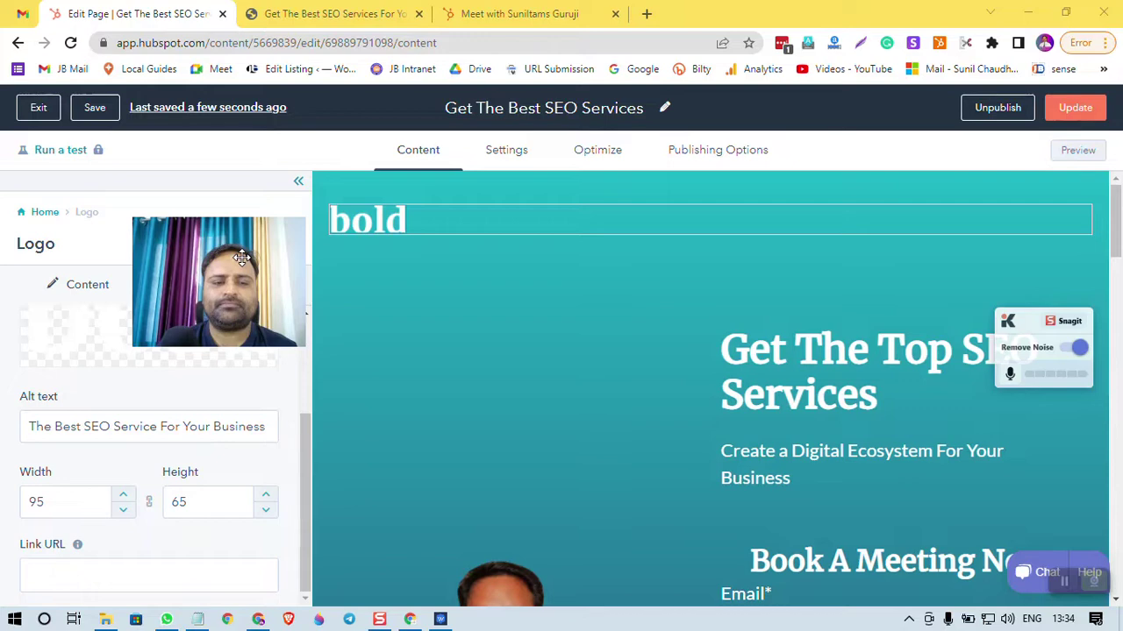
scroll(109, 553, "up", 1)
scroll(113, 565, "up", 2)
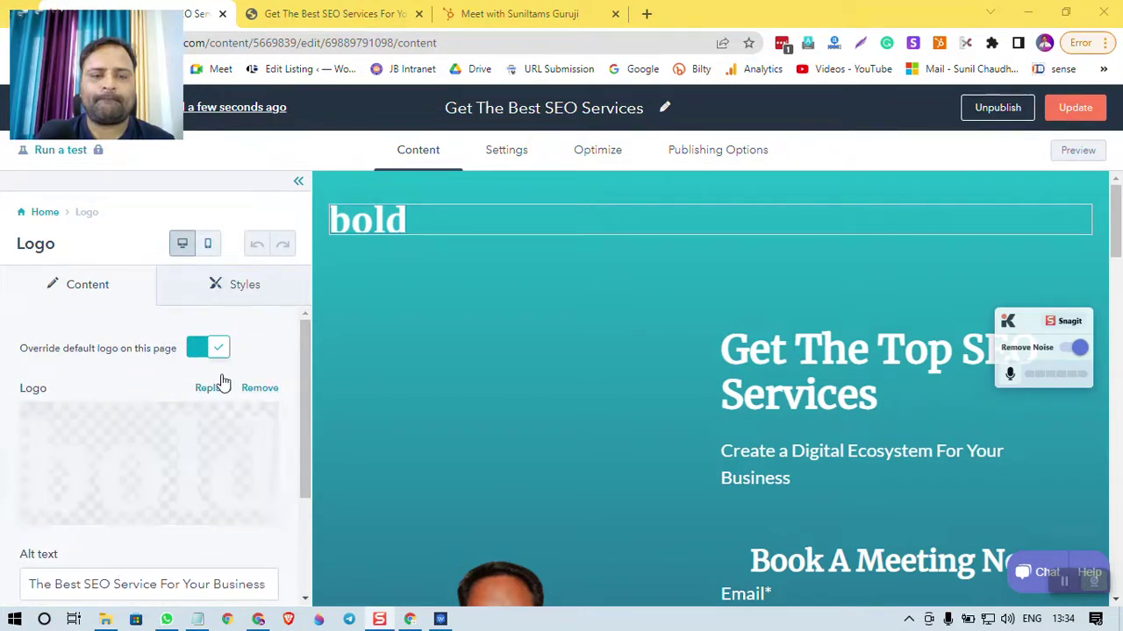
mouse_move(204, 477)
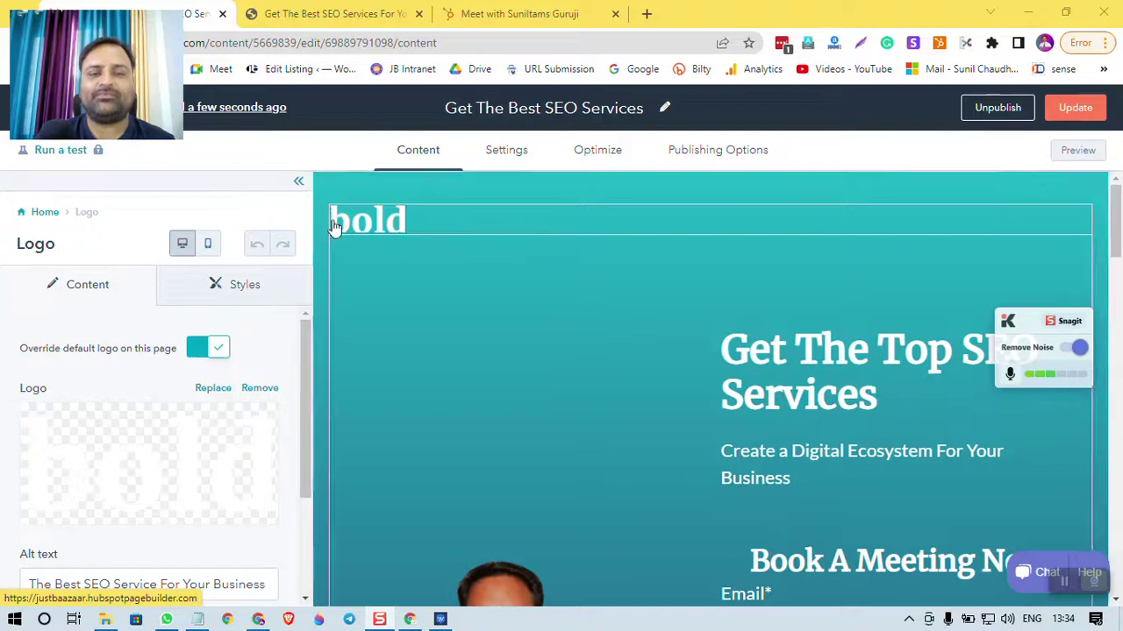
left_click(224, 394)
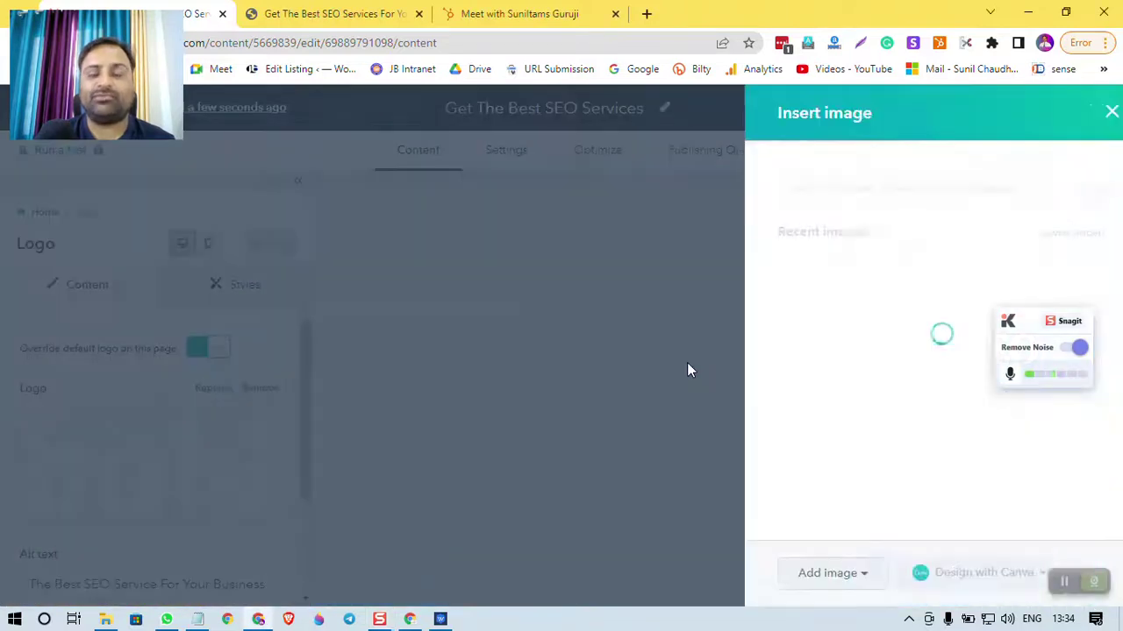
left_click(1035, 298)
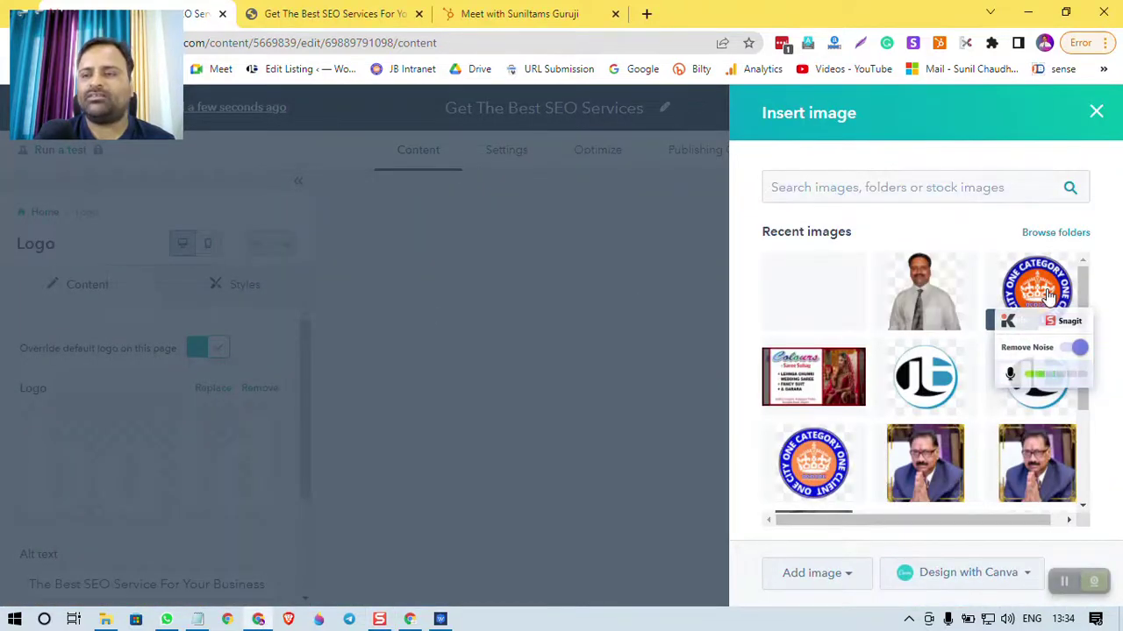
- Set the new logo's width to 150, keeping its proportions linked for a height of 150
scroll(176, 456, "down", 3)
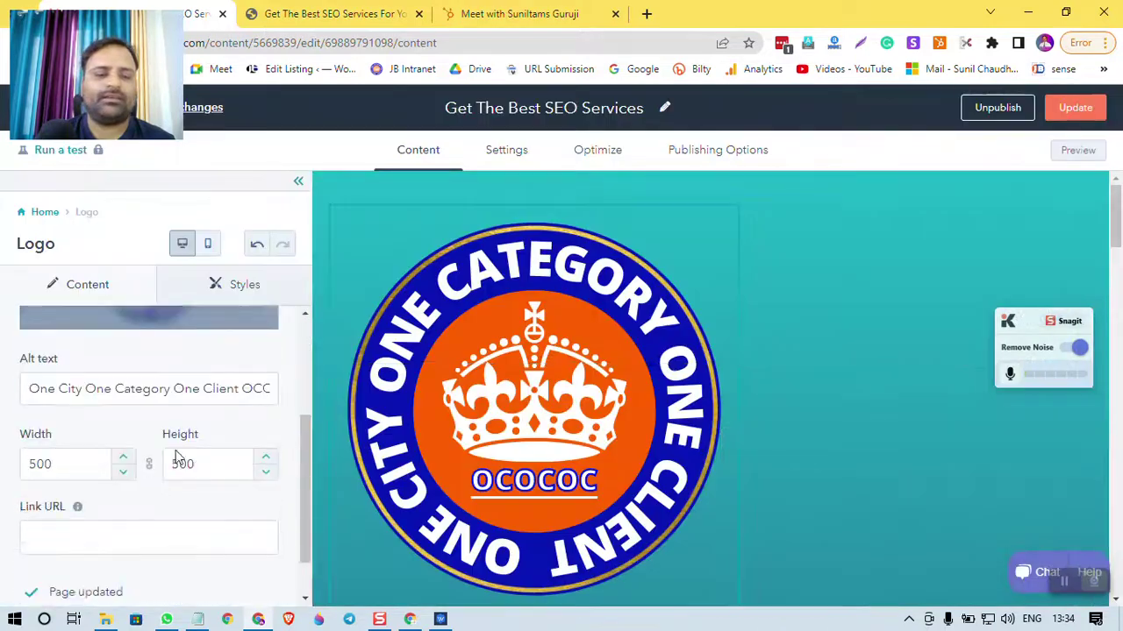
double_click(38, 406)
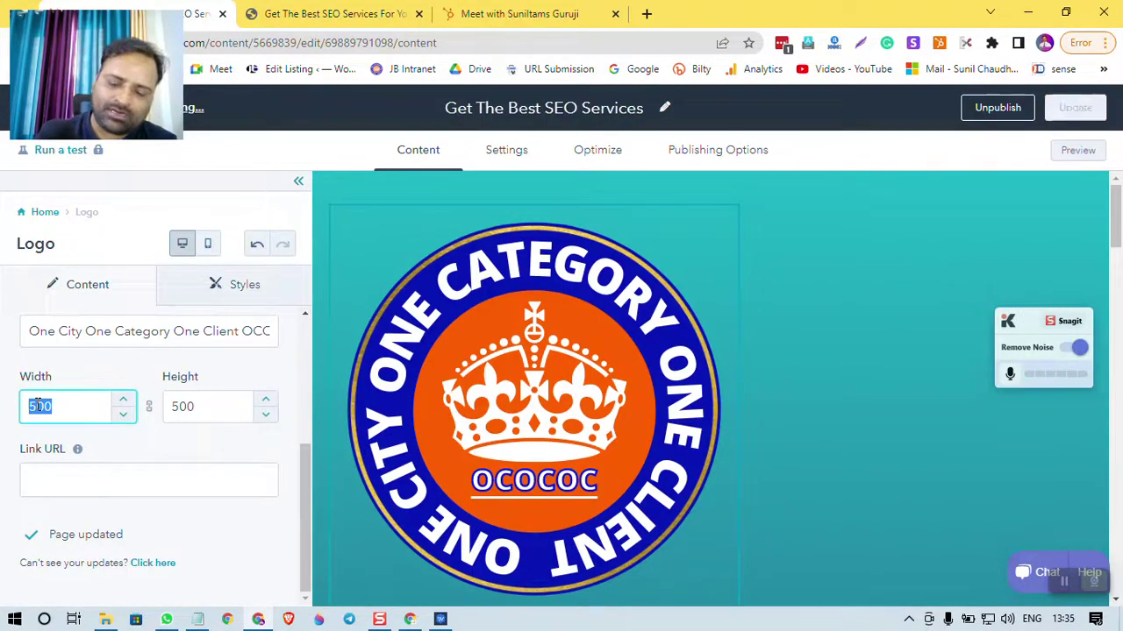
type("150")
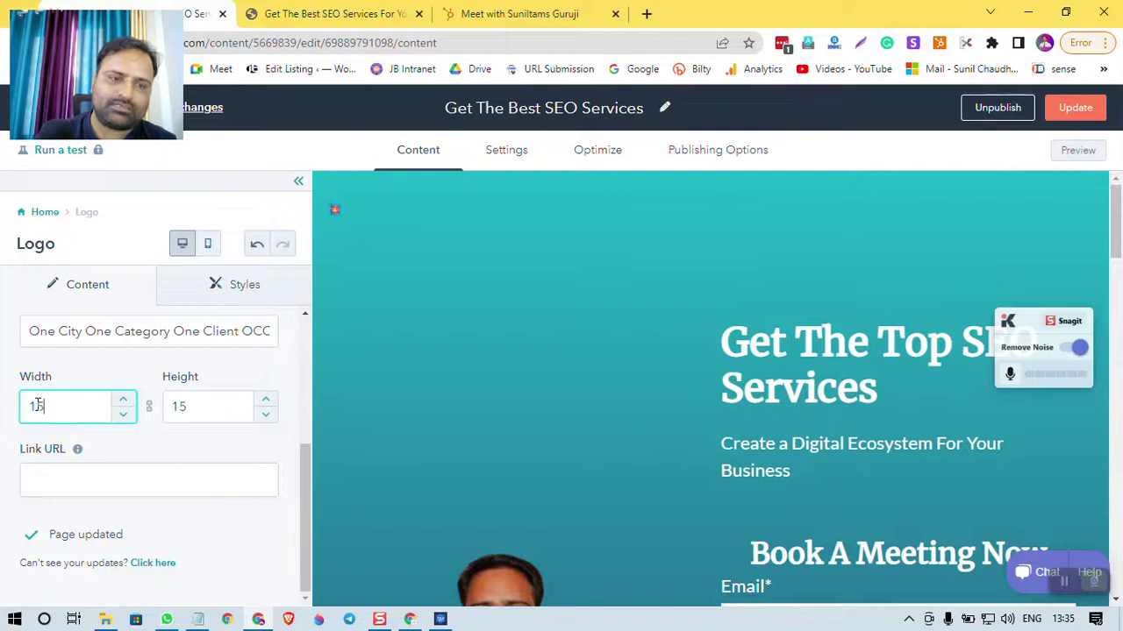
- Publish the landing page update and reload the live page to check its logo and meeting form
left_click(1079, 109)
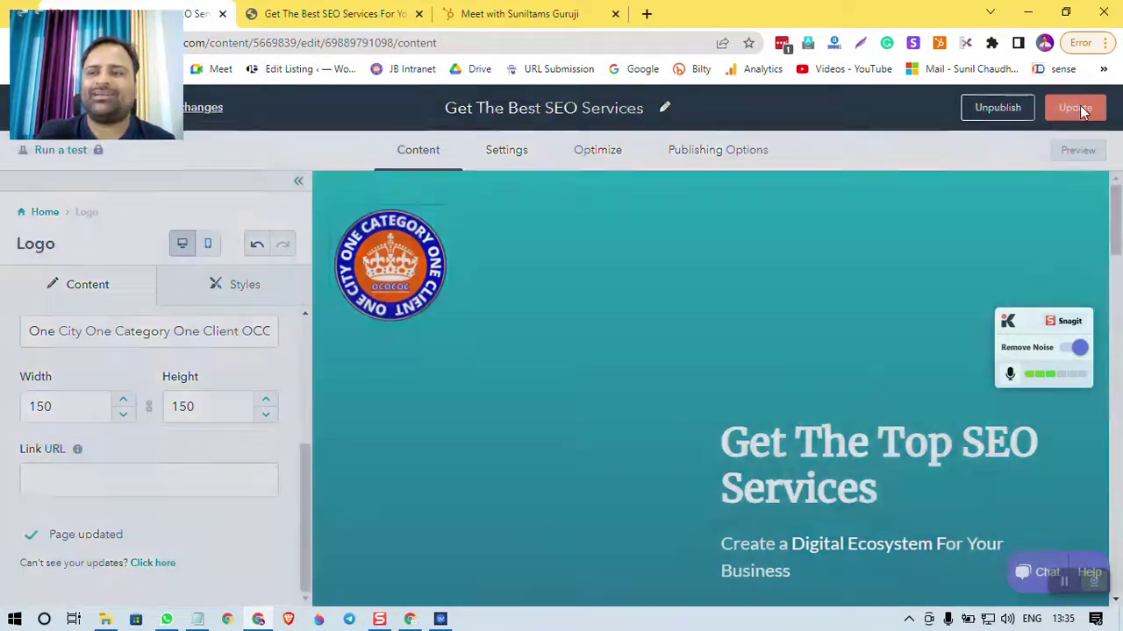
left_click(462, 279)
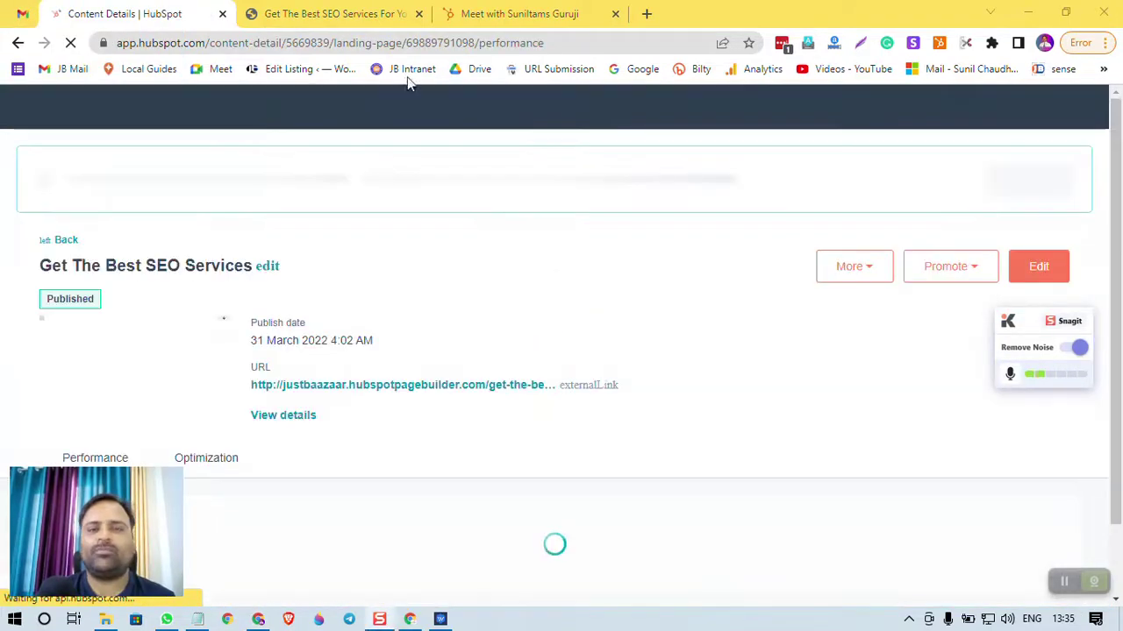
left_click(345, 16)
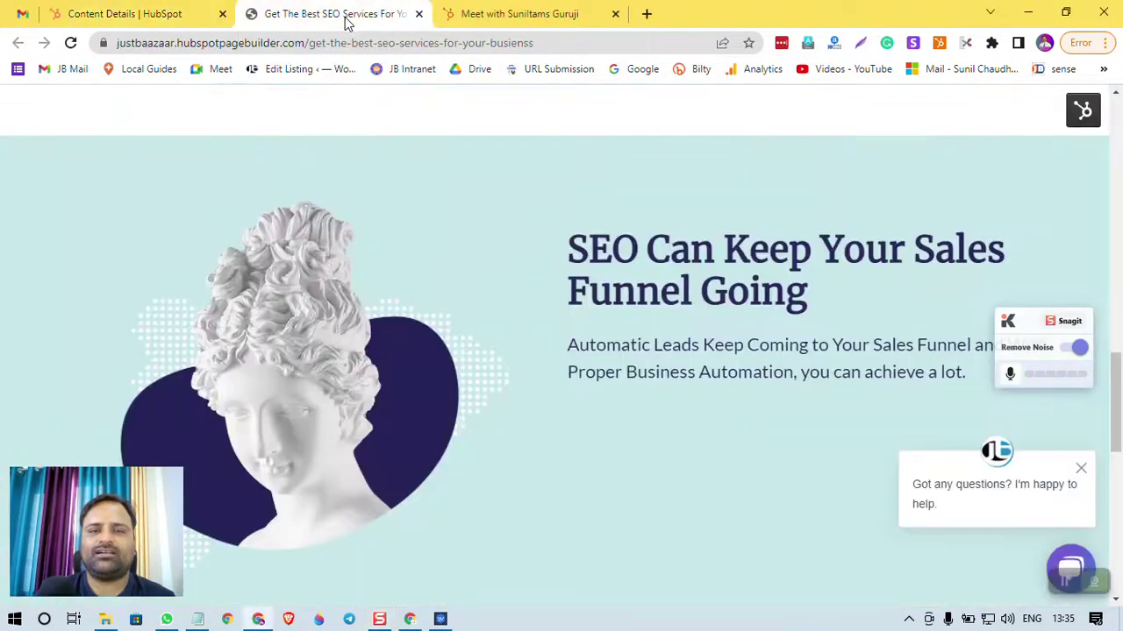
scroll(579, 375, "up", 5)
key("F5")
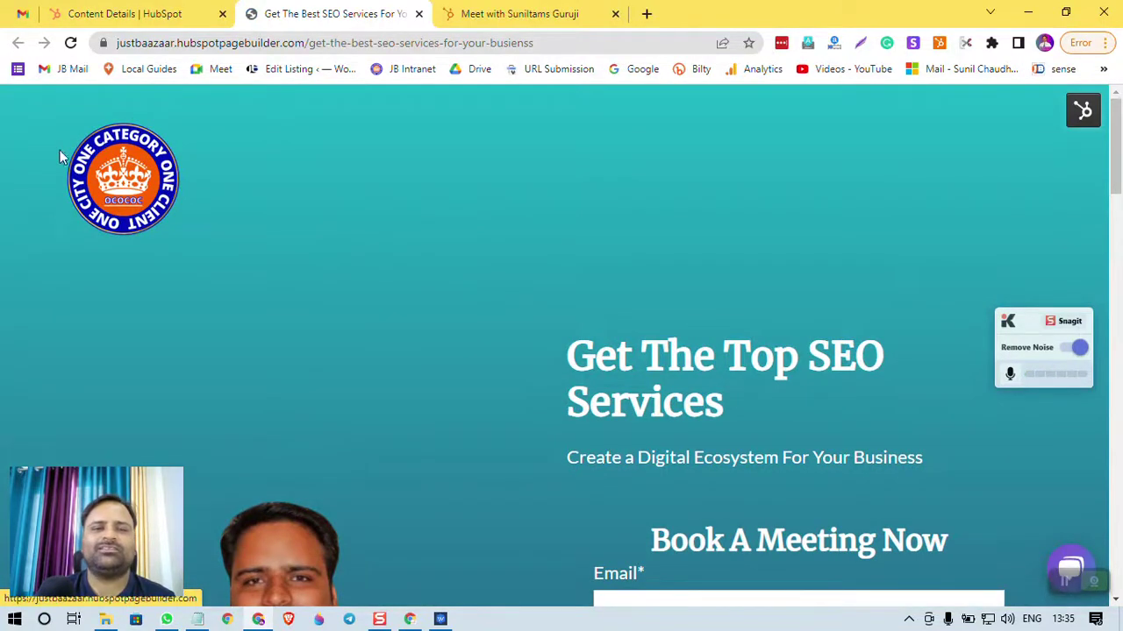
scroll(227, 254, "down", 3)
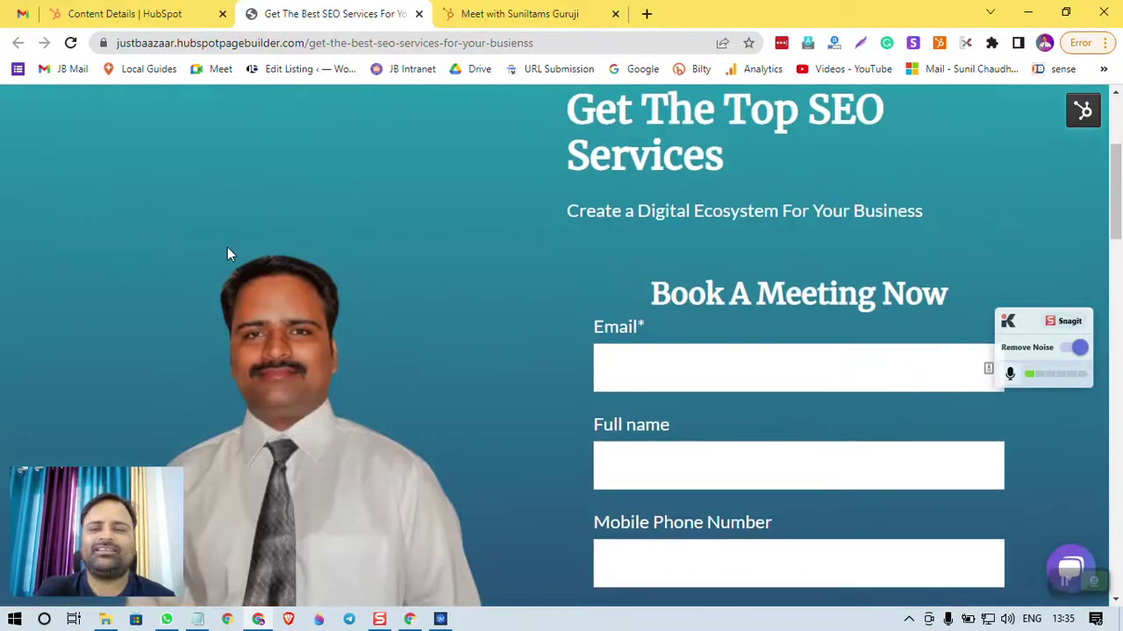
scroll(489, 337, "up", 3)
scroll(488, 337, "down", 5)
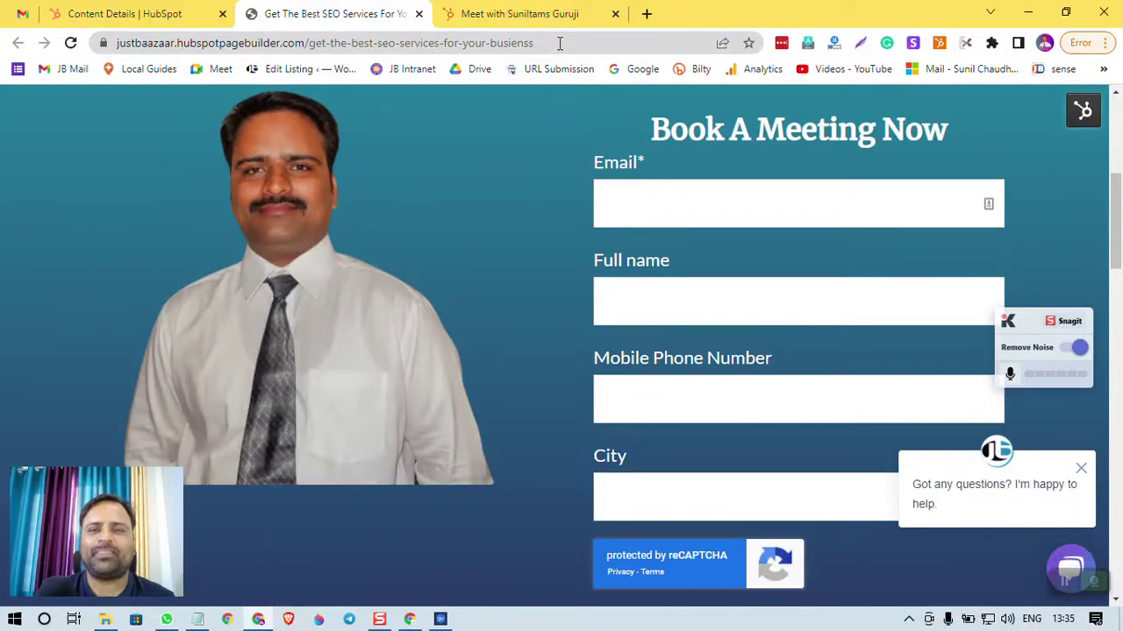
- Copy the live landing page's URL and open Bitly in a new tab
left_click(559, 43)
key("ctrl+c")
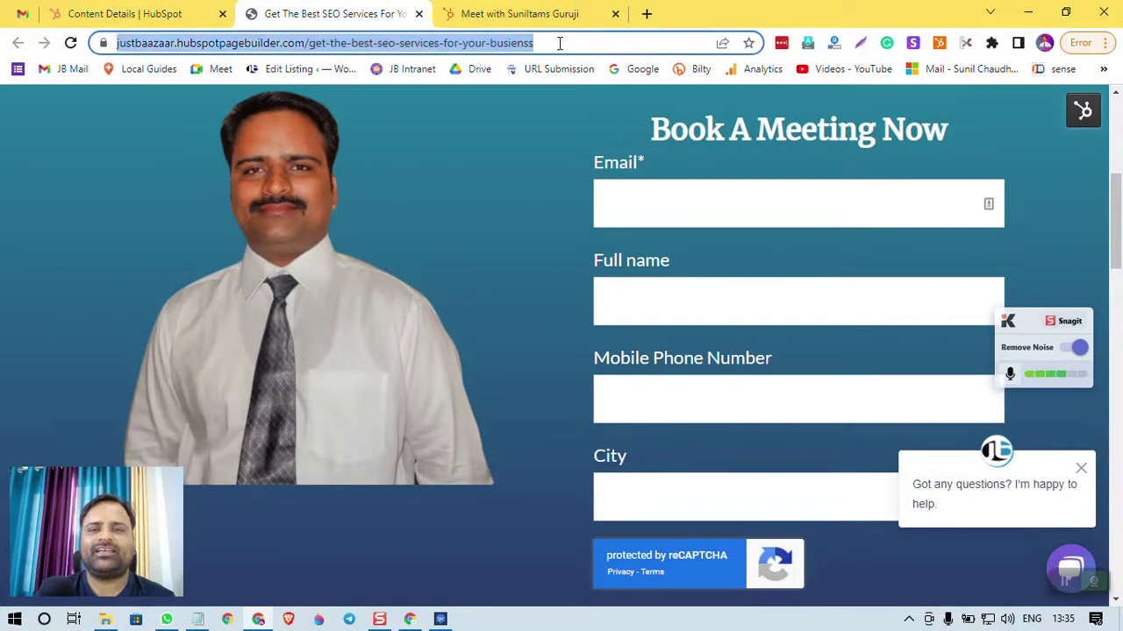
left_click(646, 13)
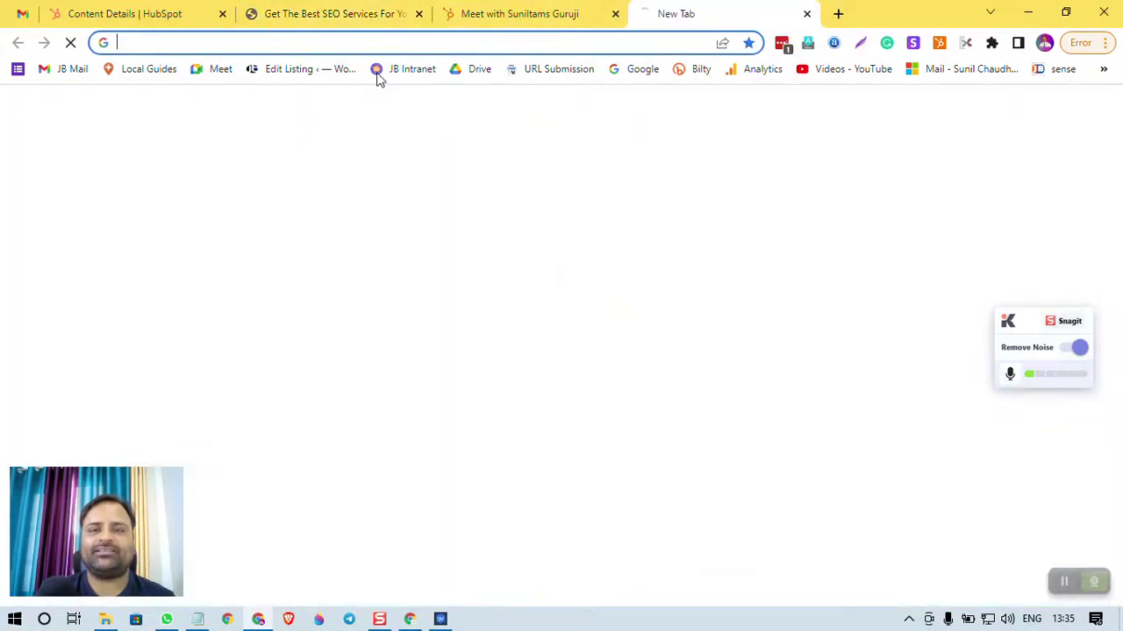
type("bitly")
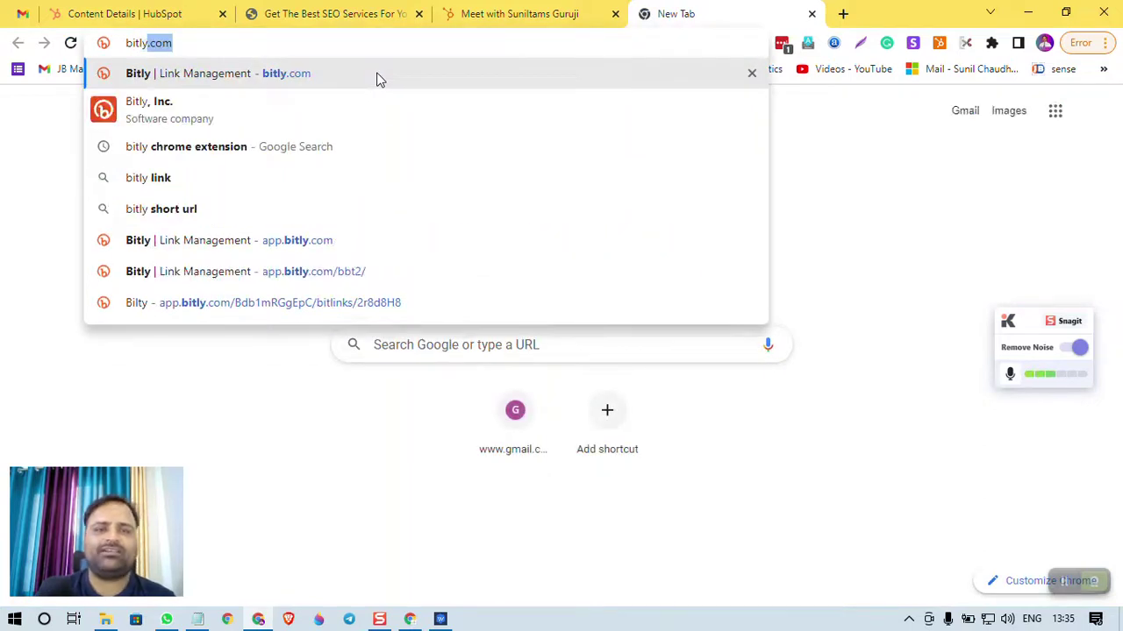
key("Return")
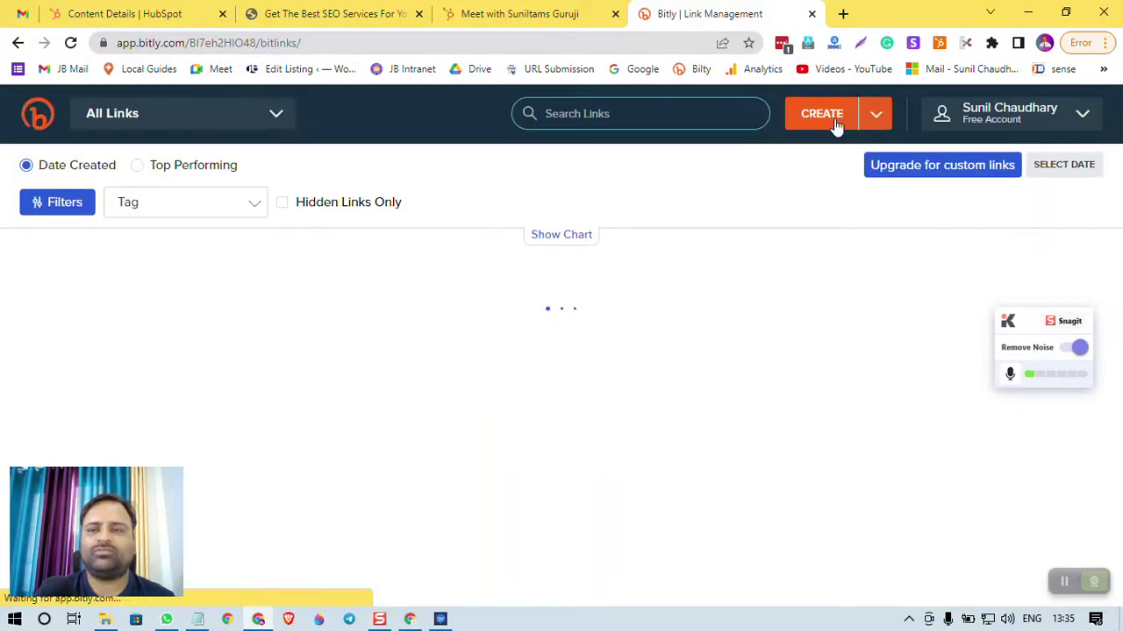
- Create a bit.ly short link with the copied landing page URL as the long URL
left_click(875, 114)
left_click(816, 149)
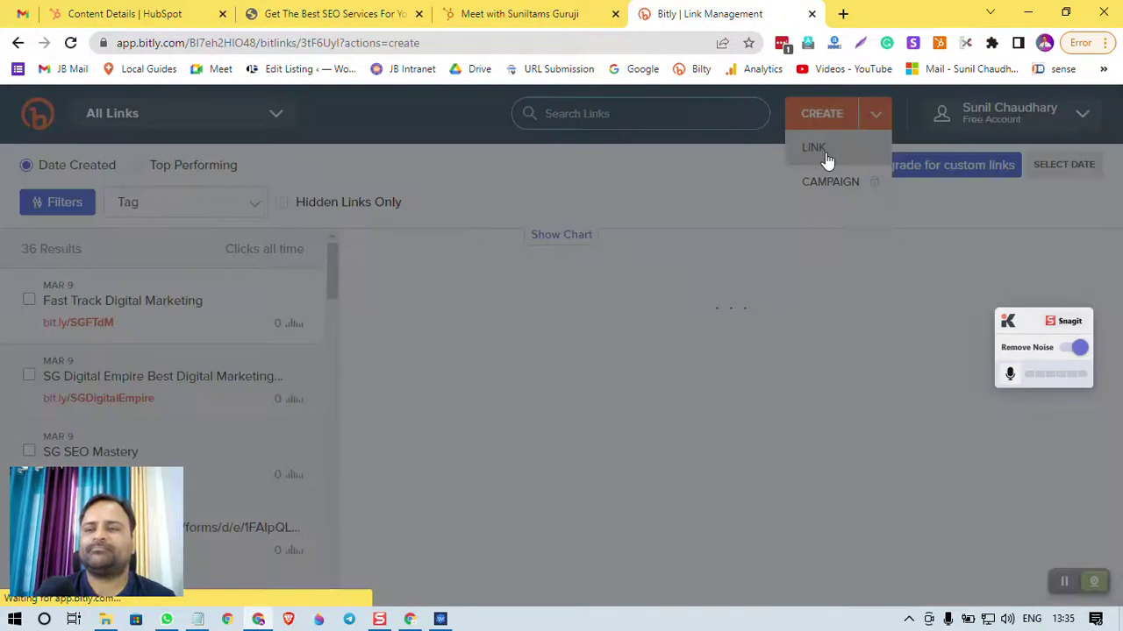
left_click(947, 247)
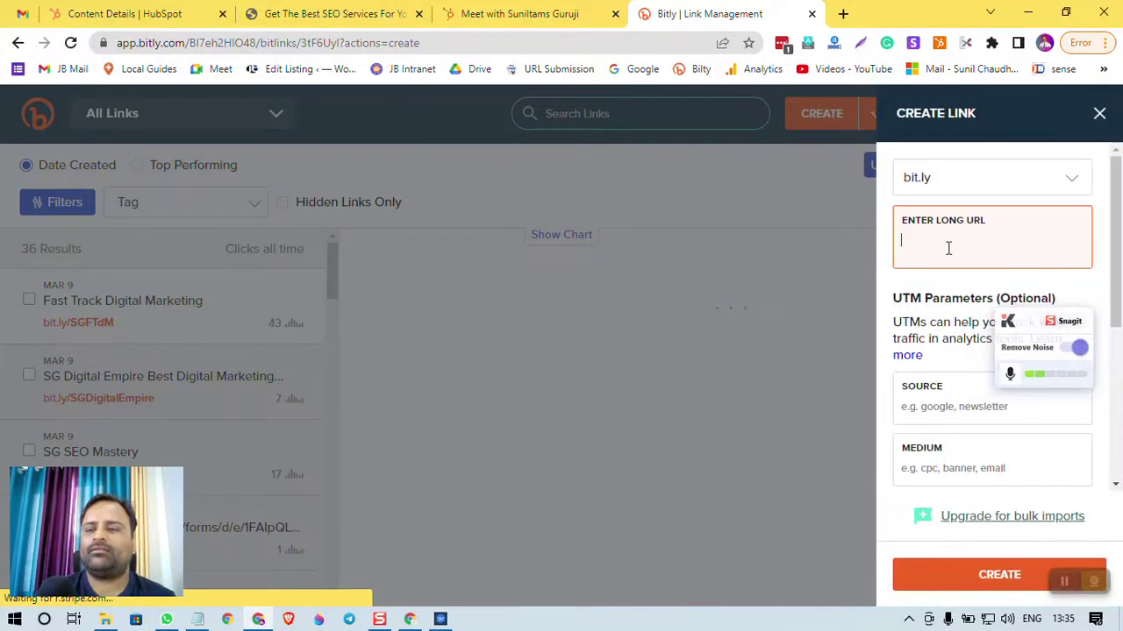
key("ctrl+v")
left_click(981, 577)
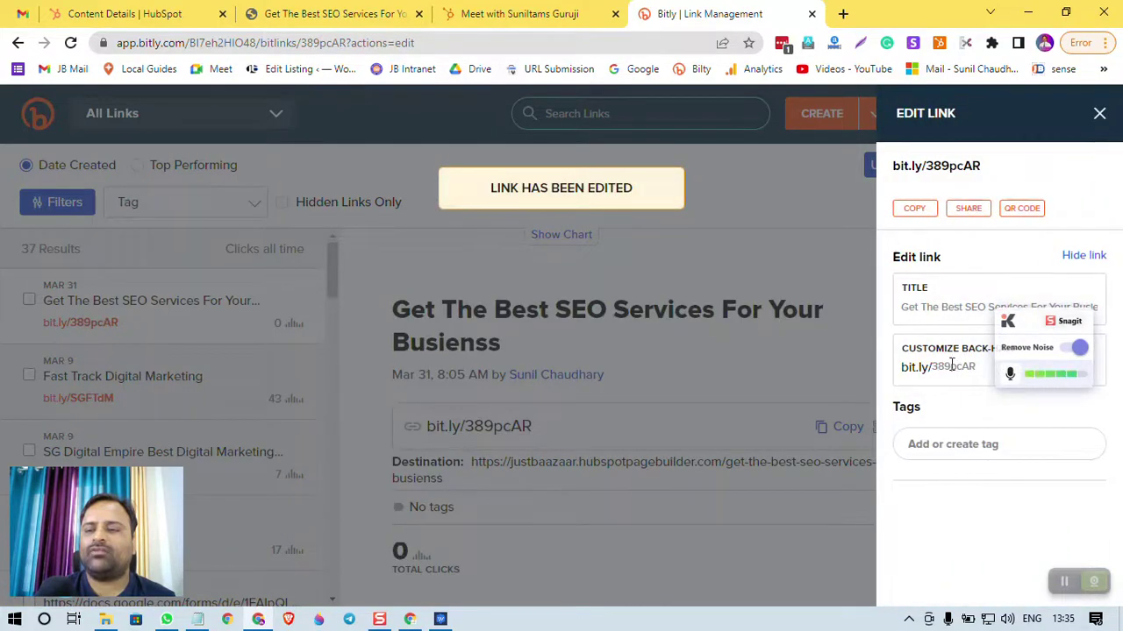
- Customize the short link's back-half as BestSEOServiceForYourBusiness and save it
double_click(952, 366)
left_click_drag(1024, 338, 686, 419)
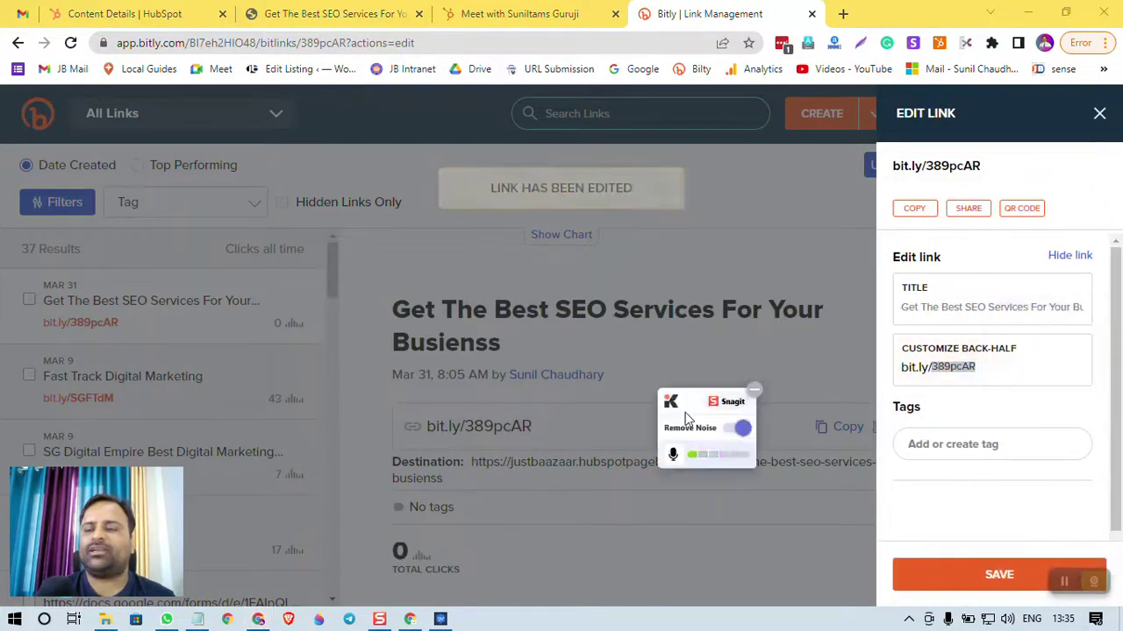
left_click(952, 367)
double_click(952, 367)
key("BackSpace")
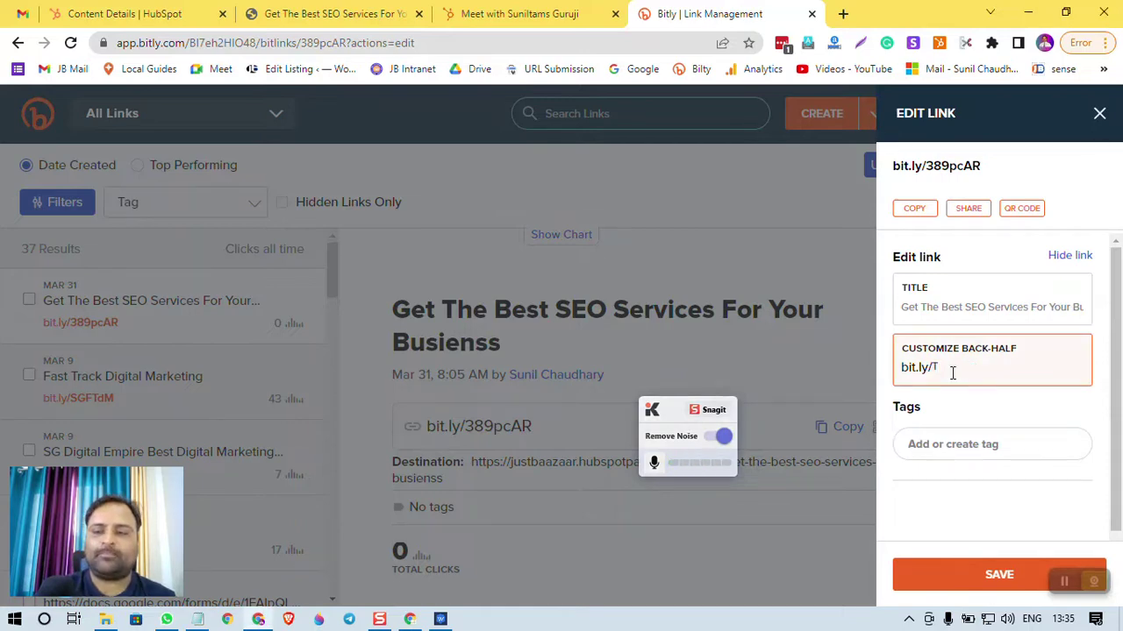
key("BackSpace")
type("BestSEOServiceForYour")
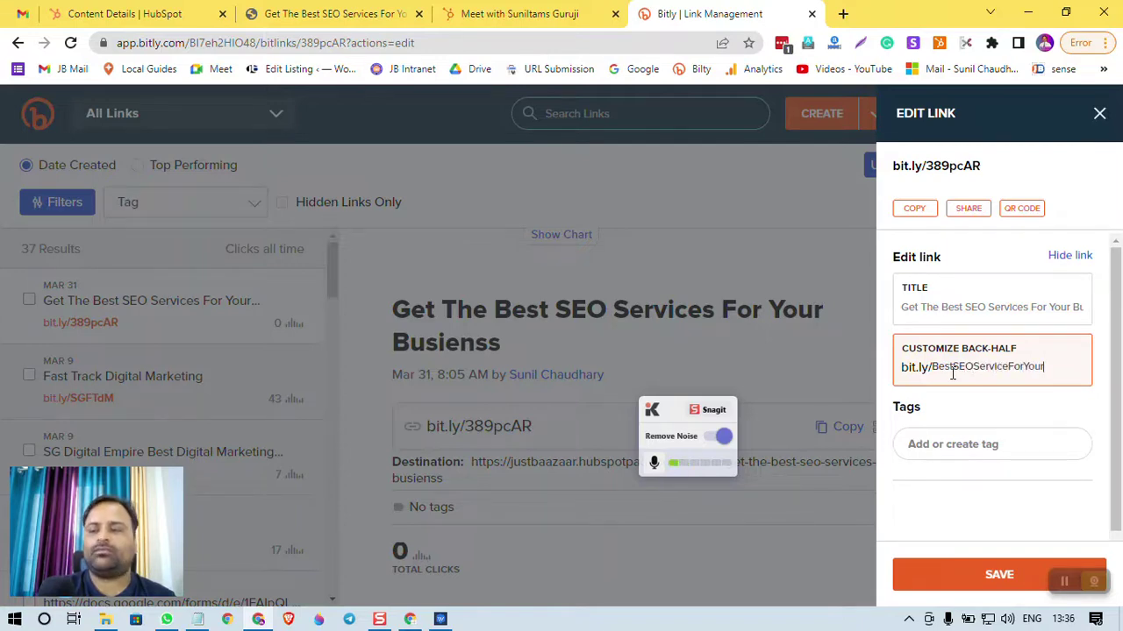
type("Business")
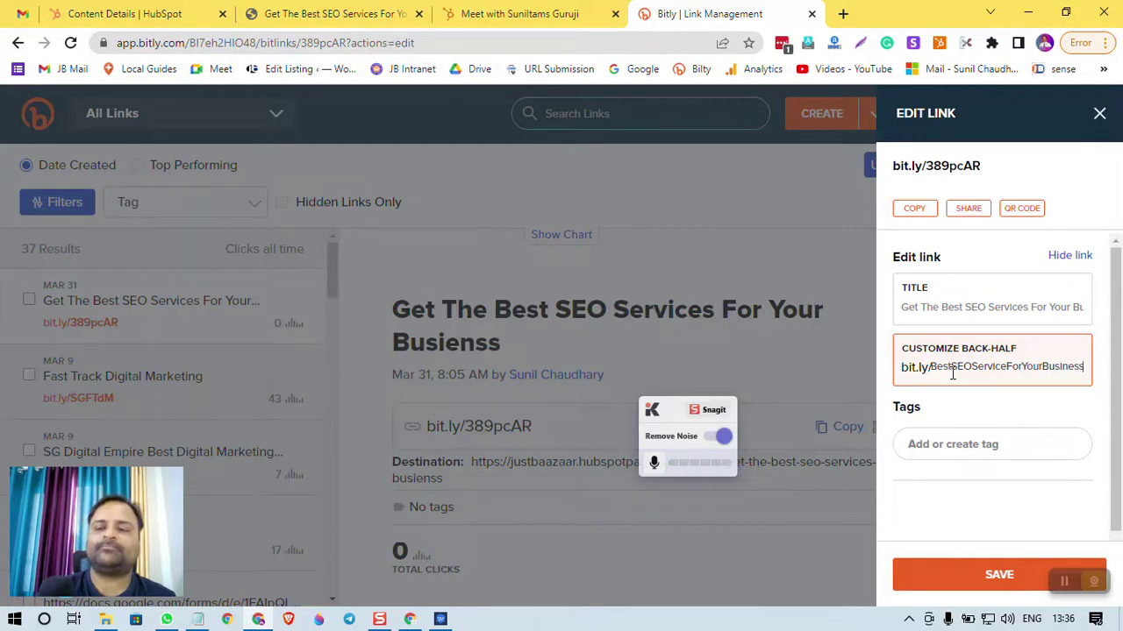
left_click(961, 582)
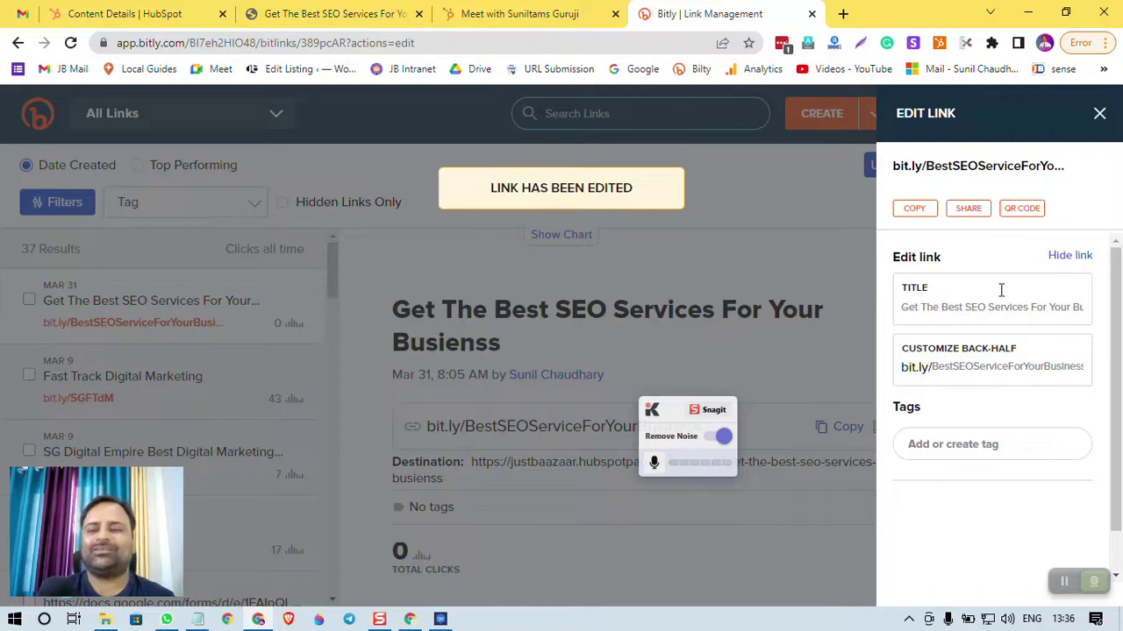
- Copy the customized short link, paste it into the blank Notepad document, and maximize Notepad to review the link
left_click(914, 208)
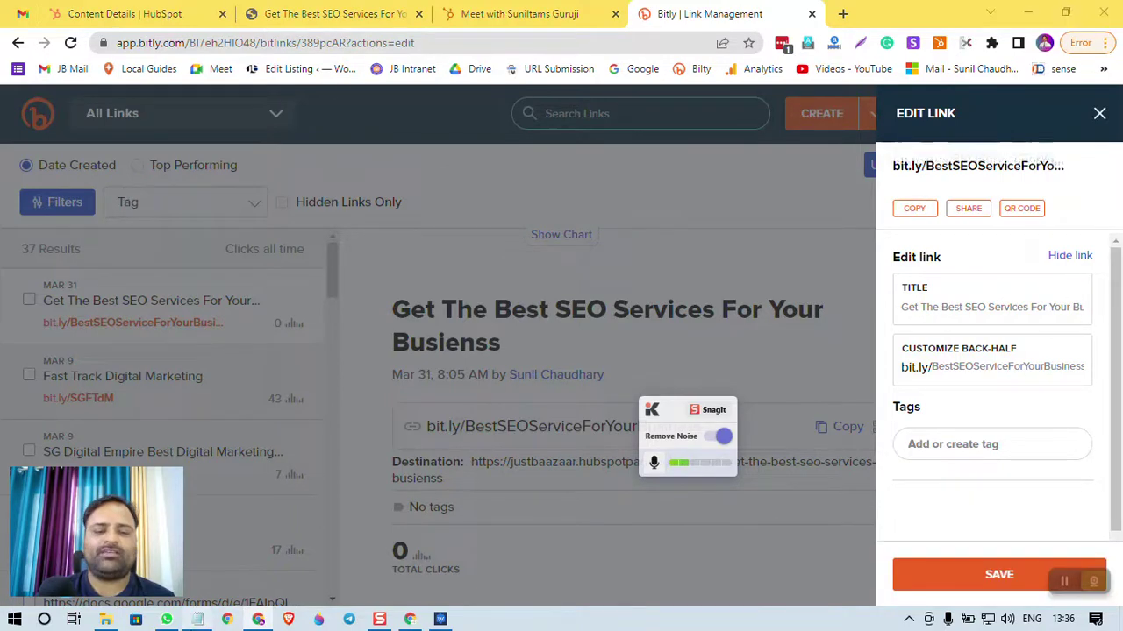
key("alt+Tab")
key("ctrl+v")
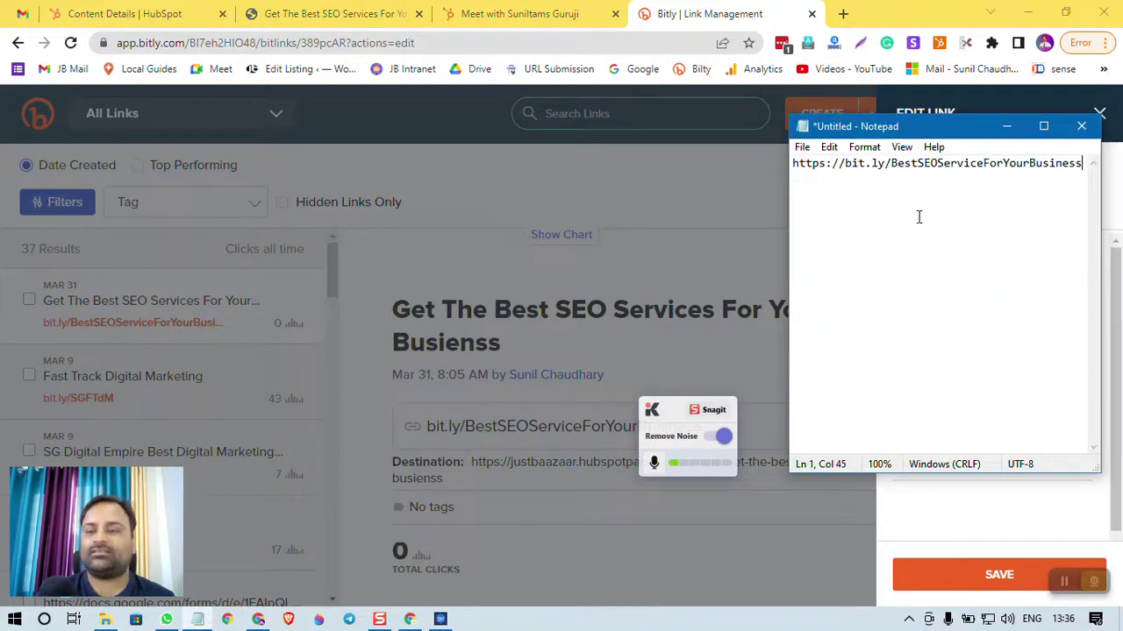
left_click(1043, 126)
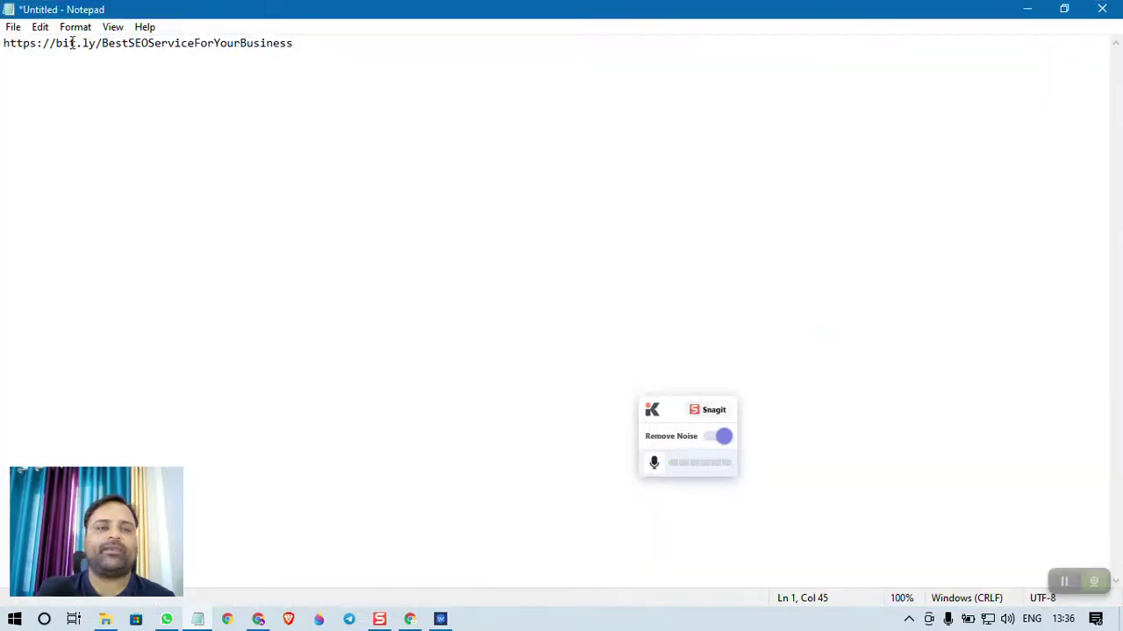
left_click_drag(87, 43, 295, 43)
left_click(378, 95)
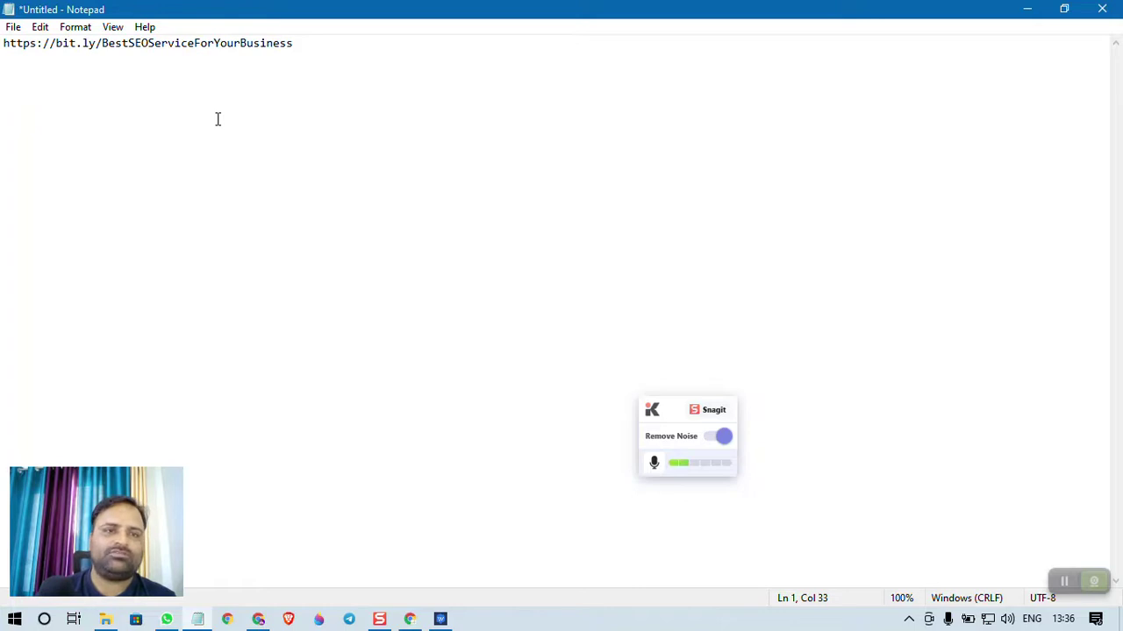
- Insert blank lines above the short link and add the headline "The Best SEO Service You can Ever Get For Your Business" directly over it
key("Return")
key("BackSpace")
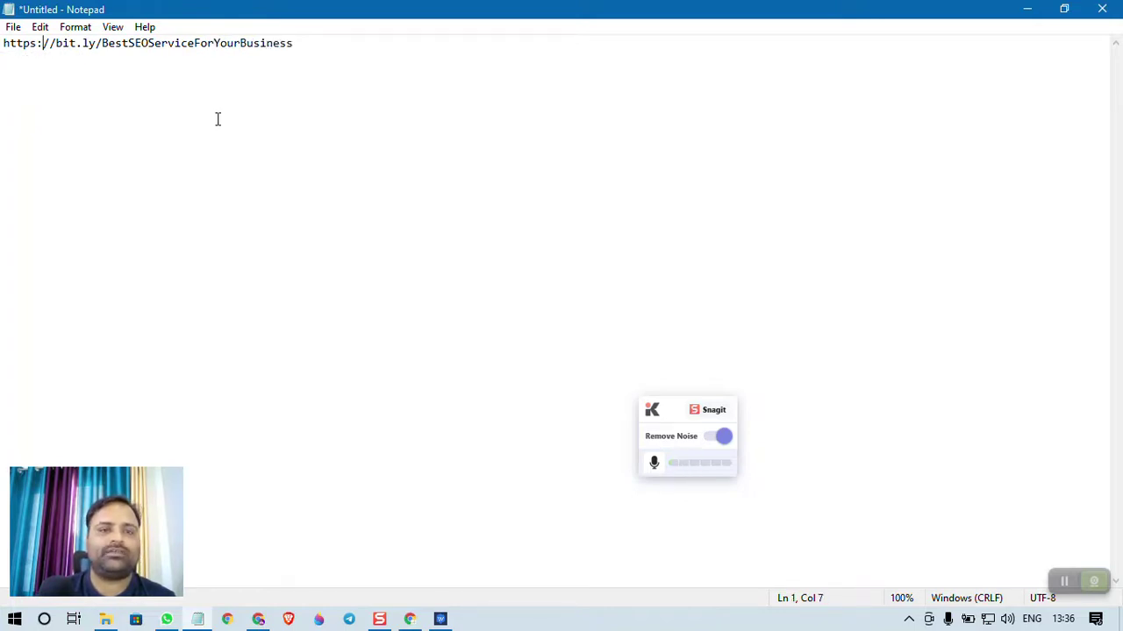
key("Home")
key("Return")
key("Return")
key("Up")
key("Return")
key("Return")
key("Return")
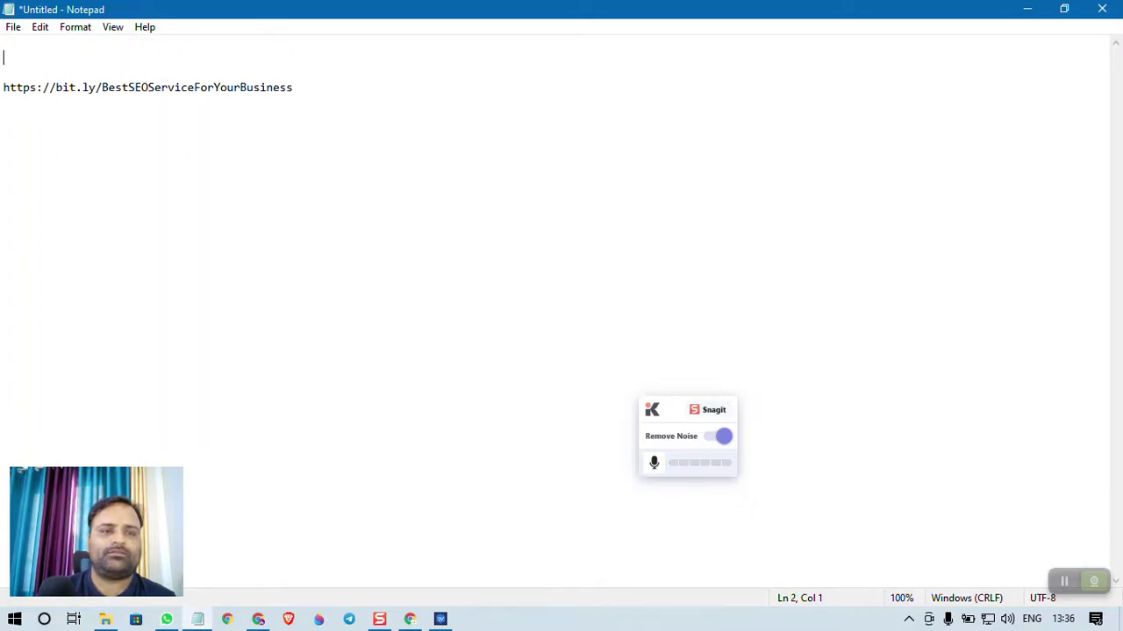
type("The B")
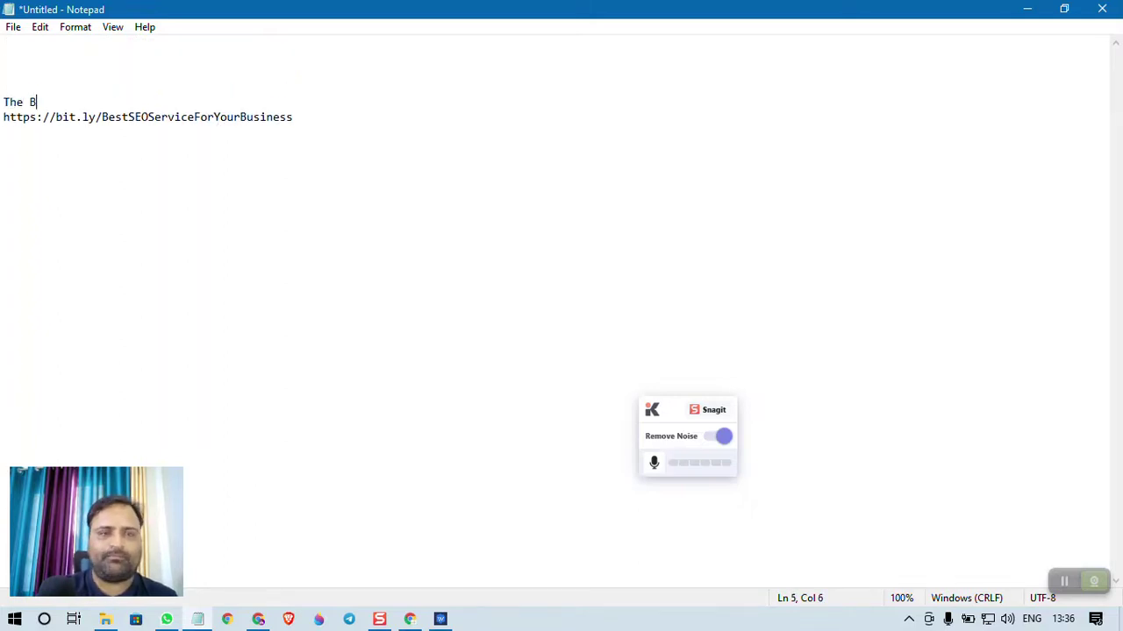
type("est SEO Service")
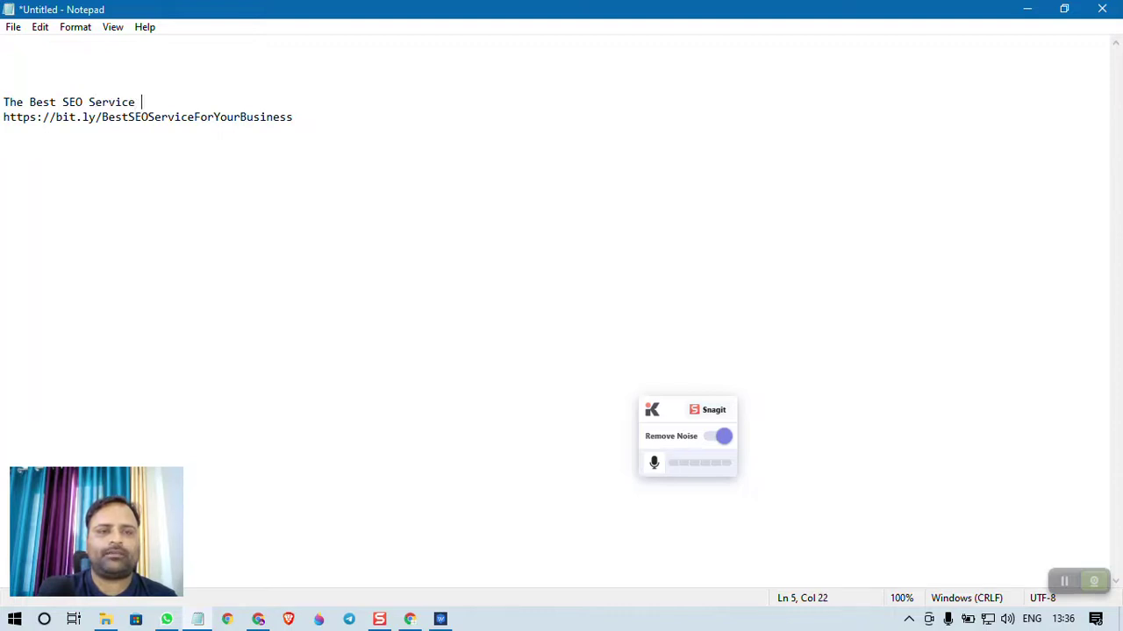
type("You can ")
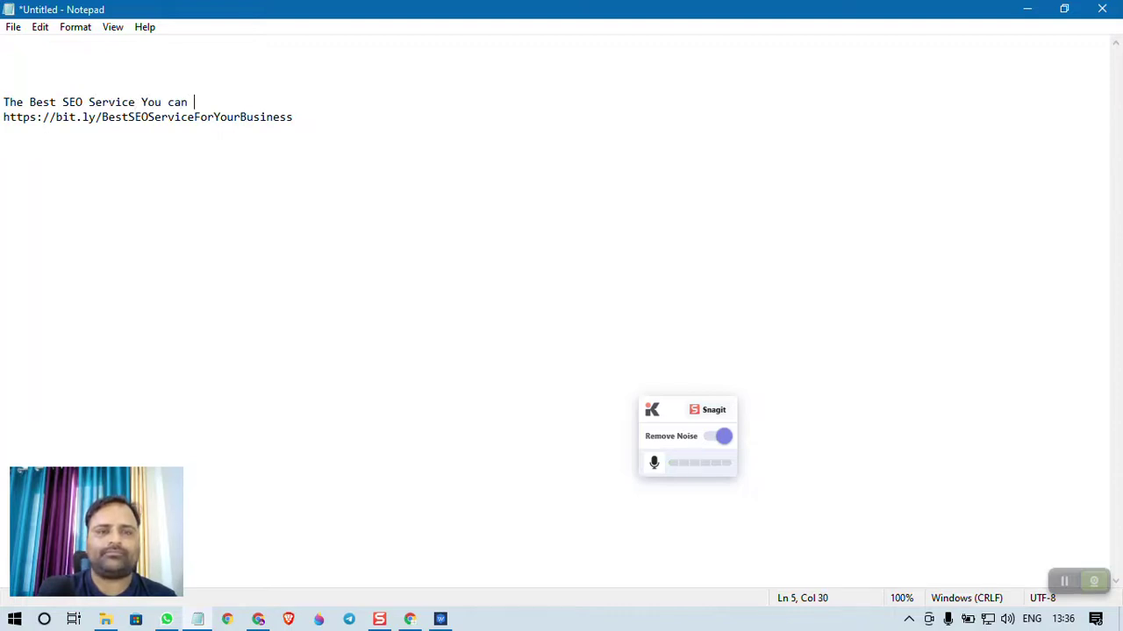
type("Ever Get Fo")
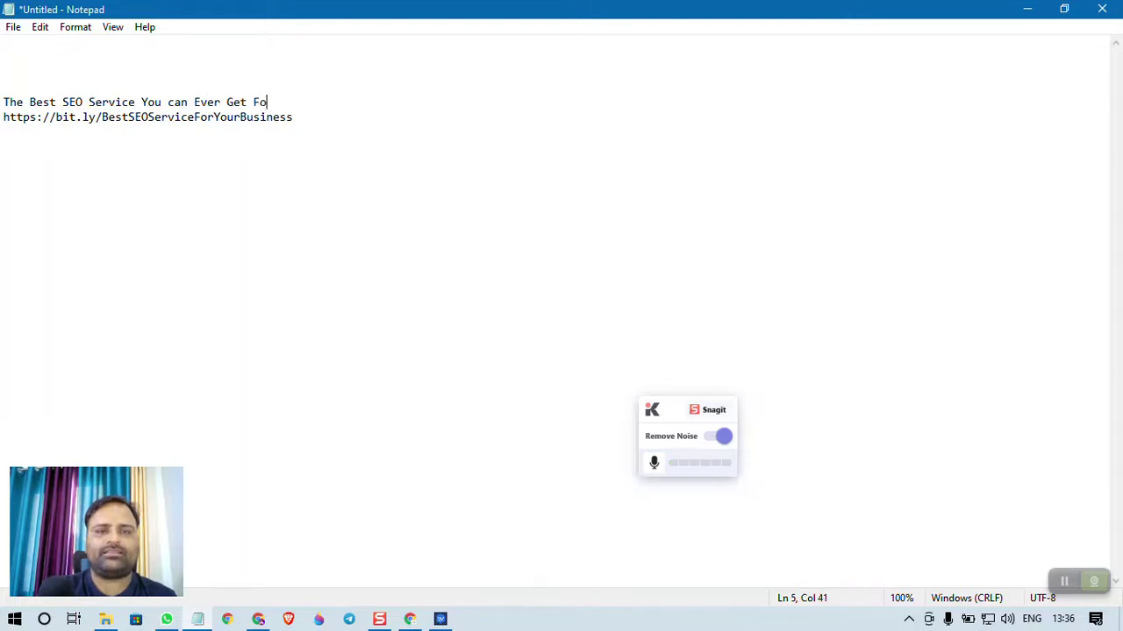
type("r Your Business")
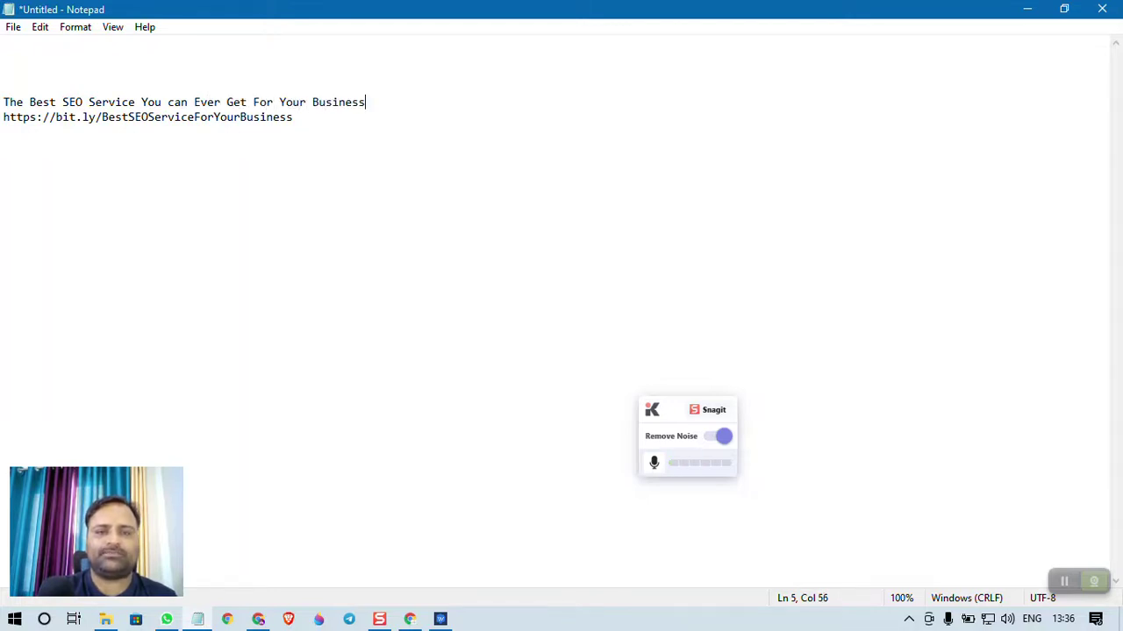
- Add a hashtag line below the short link with #SEO #Contact #Today, the presenter's brand hashtag, #JustBaazaar and #SEOAgency
key("Return")
type("#S")
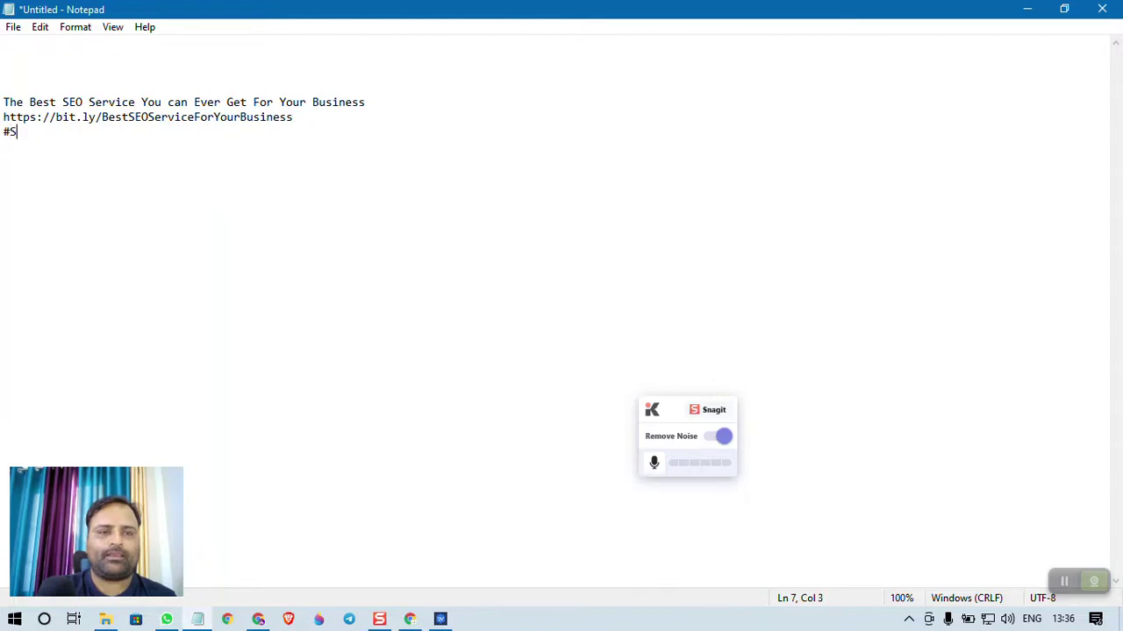
type("EO #Contact")
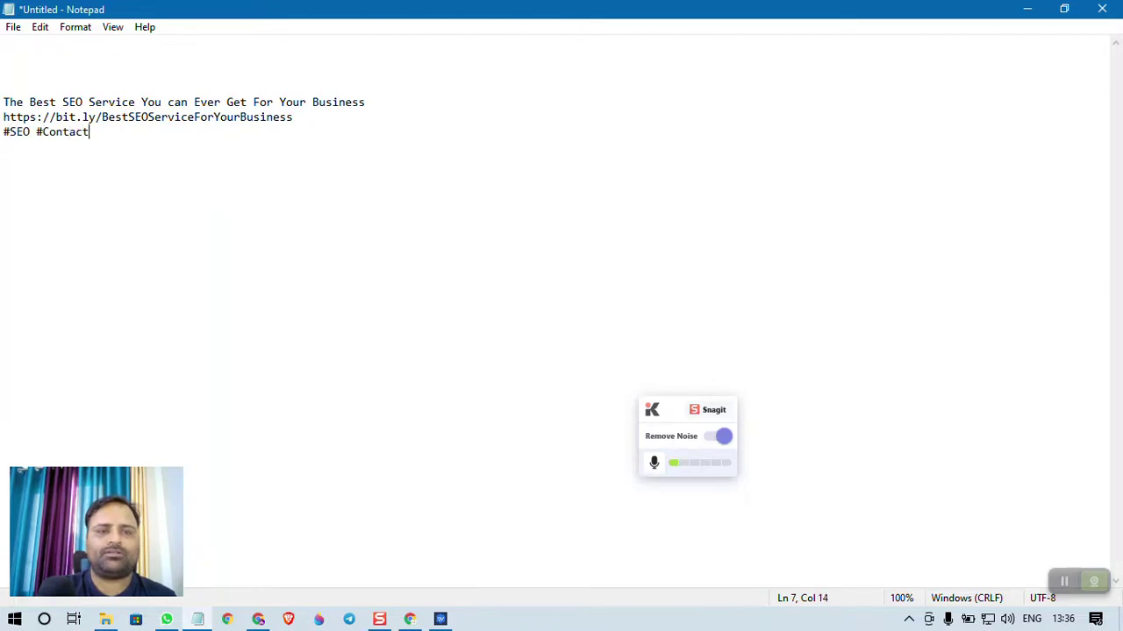
type(" #Today")
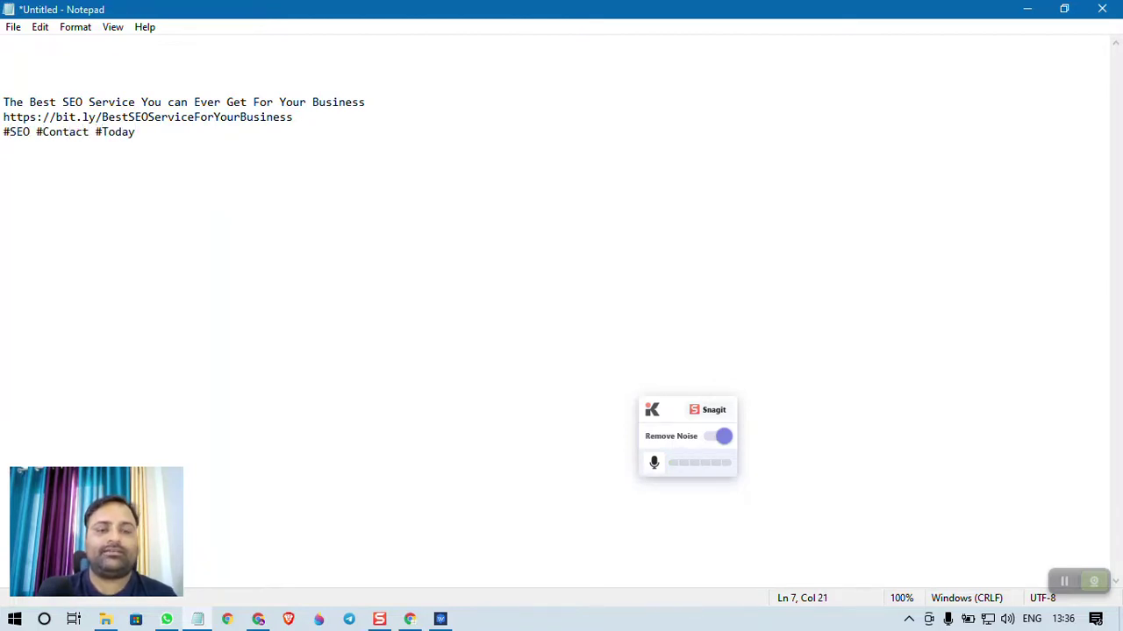
type(" #Sun")
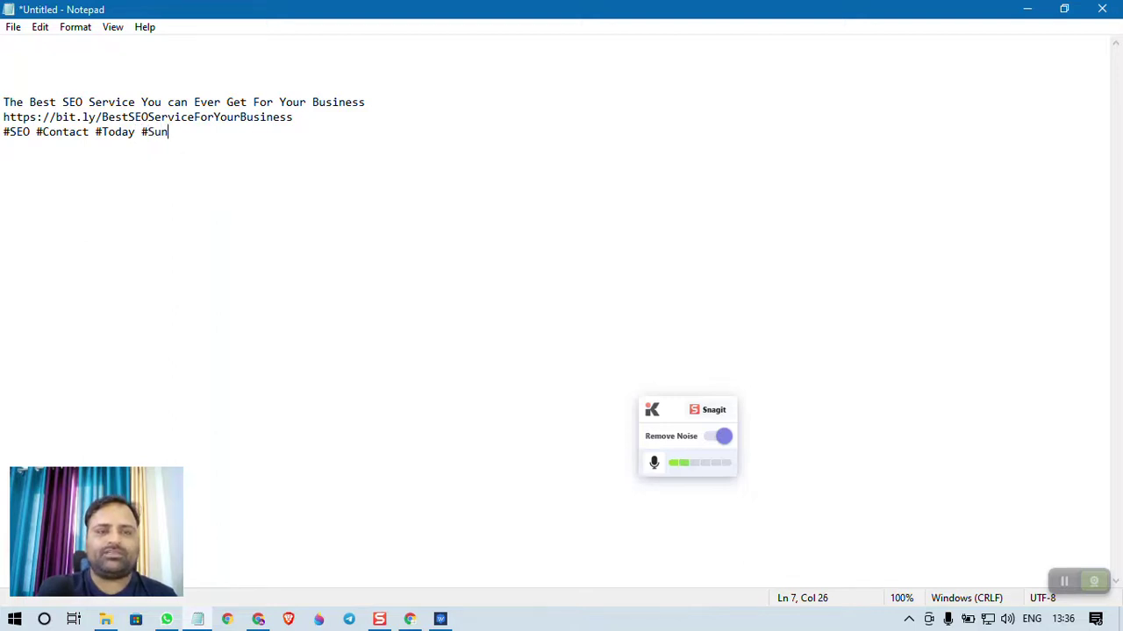
type("iltamsGuruji #")
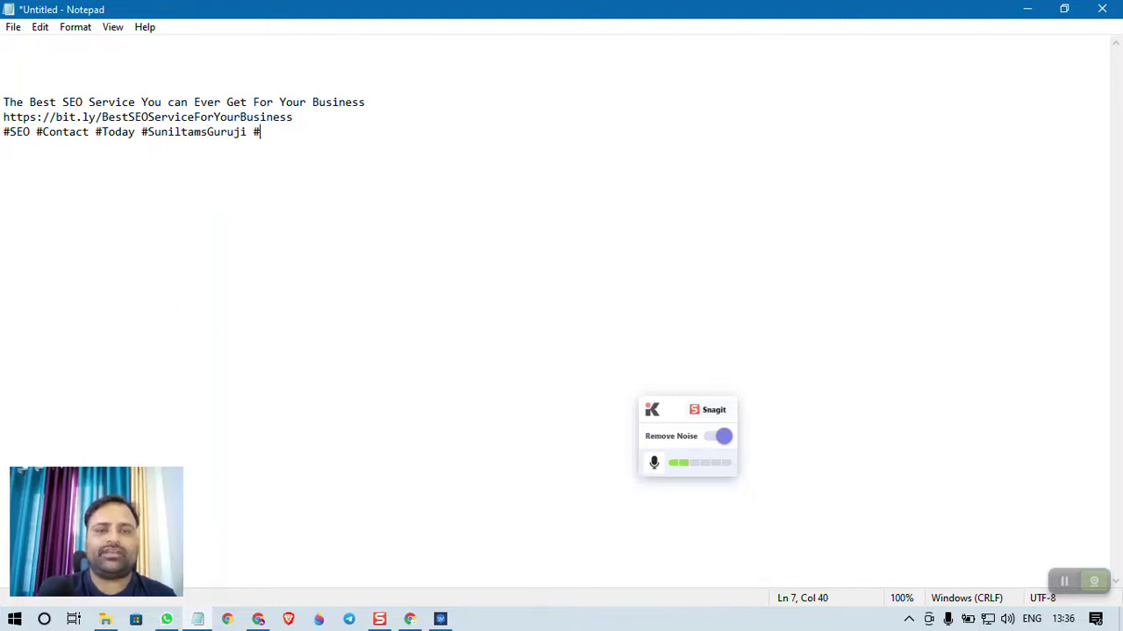
type("JustBaaz")
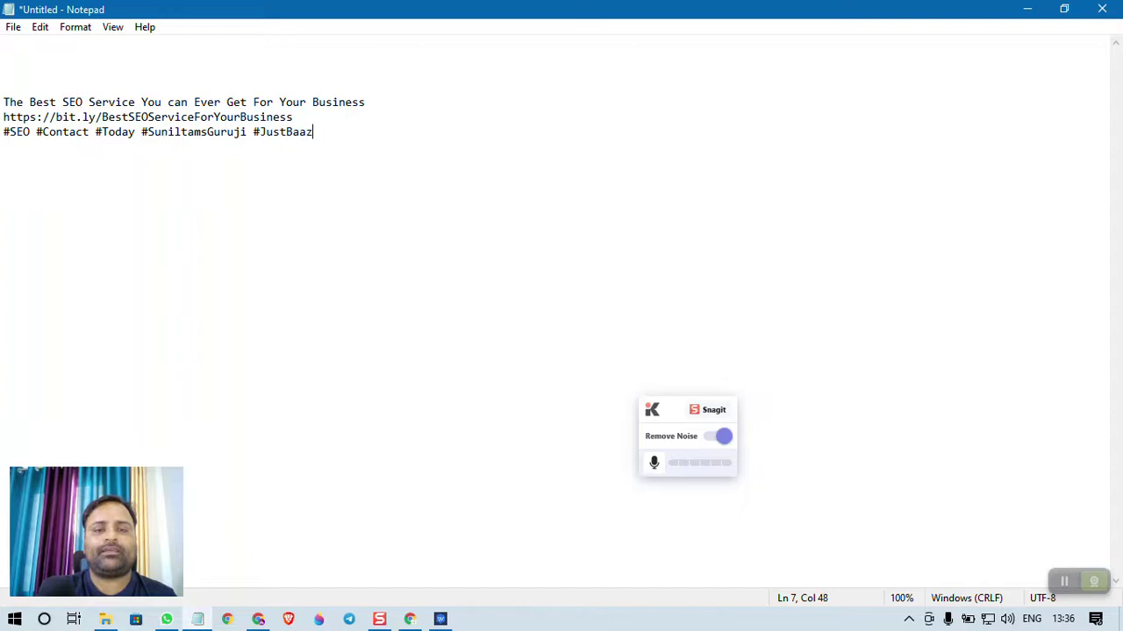
type("aar #SEO")
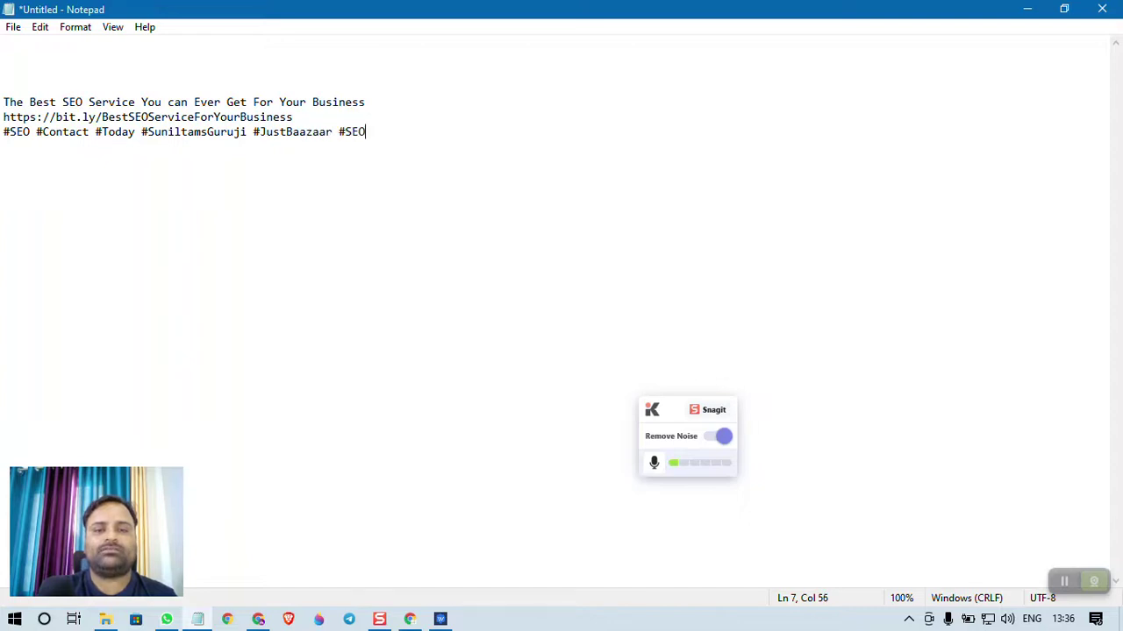
type("Agency")
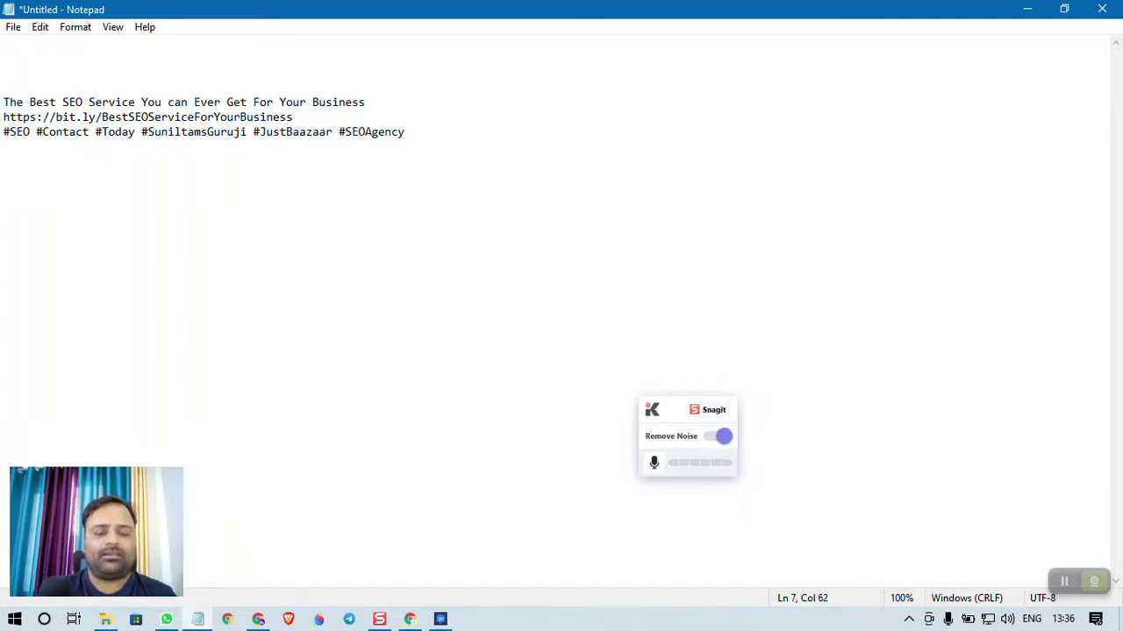
- Select the complete promotional text in Notepad, covering the headline, short link and hashtags
left_click_drag(2, 102, 439, 137)
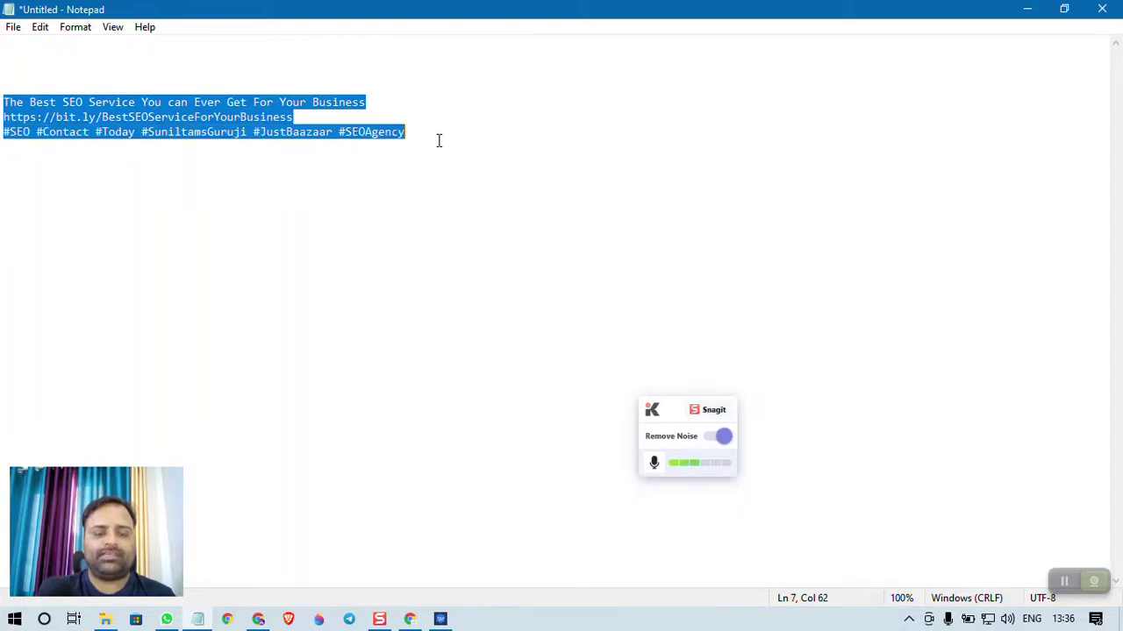
left_click(1027, 11)
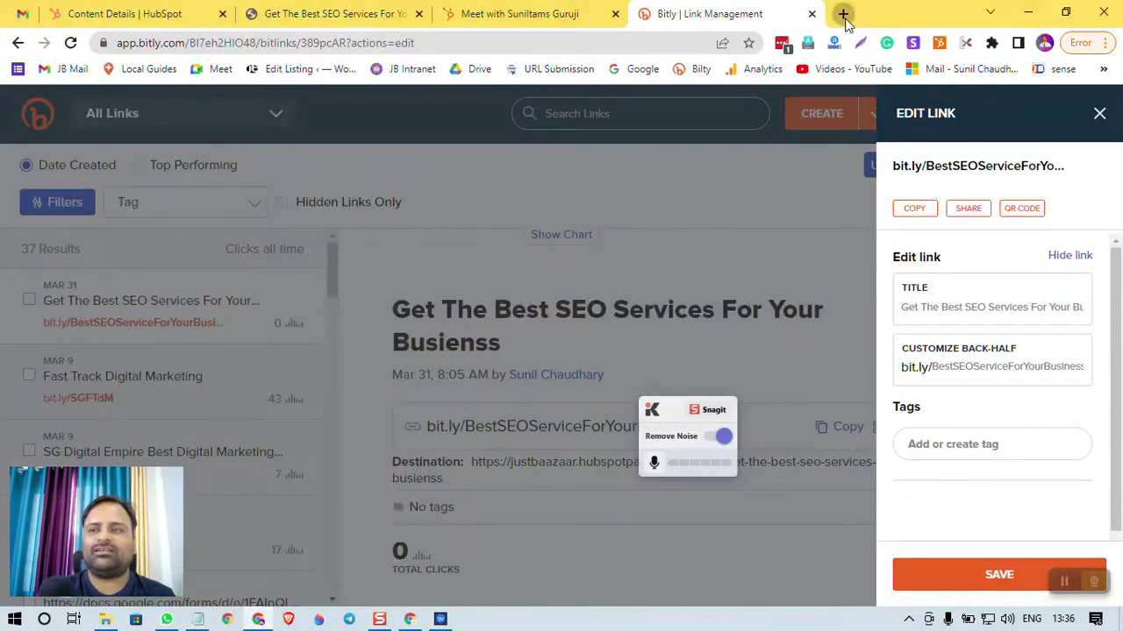
left_click(198, 620)
left_click_drag(434, 135, 2, 88)
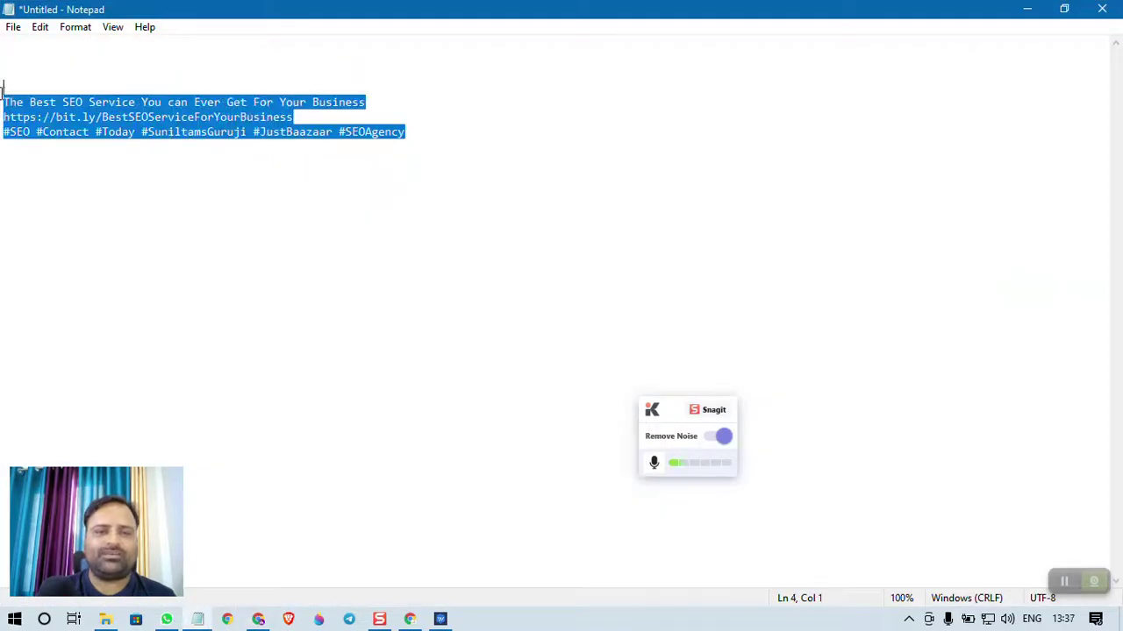
- Switch from Notepad to the live SEO services landing page in the browser and reload it
left_click(1034, 12)
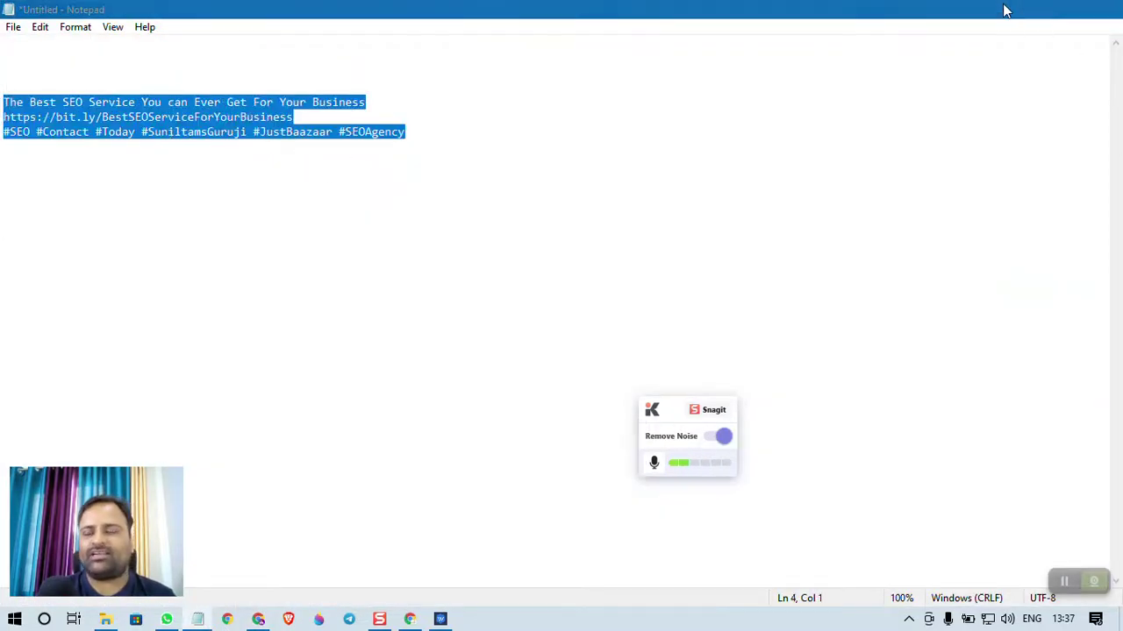
left_click(352, 14)
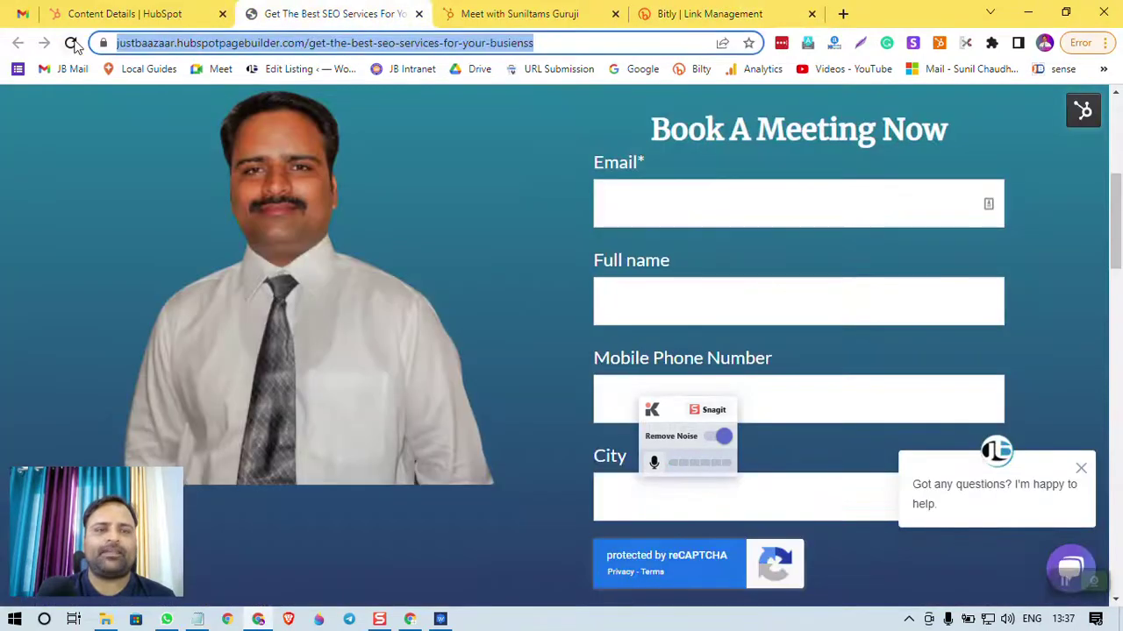
left_click(72, 43)
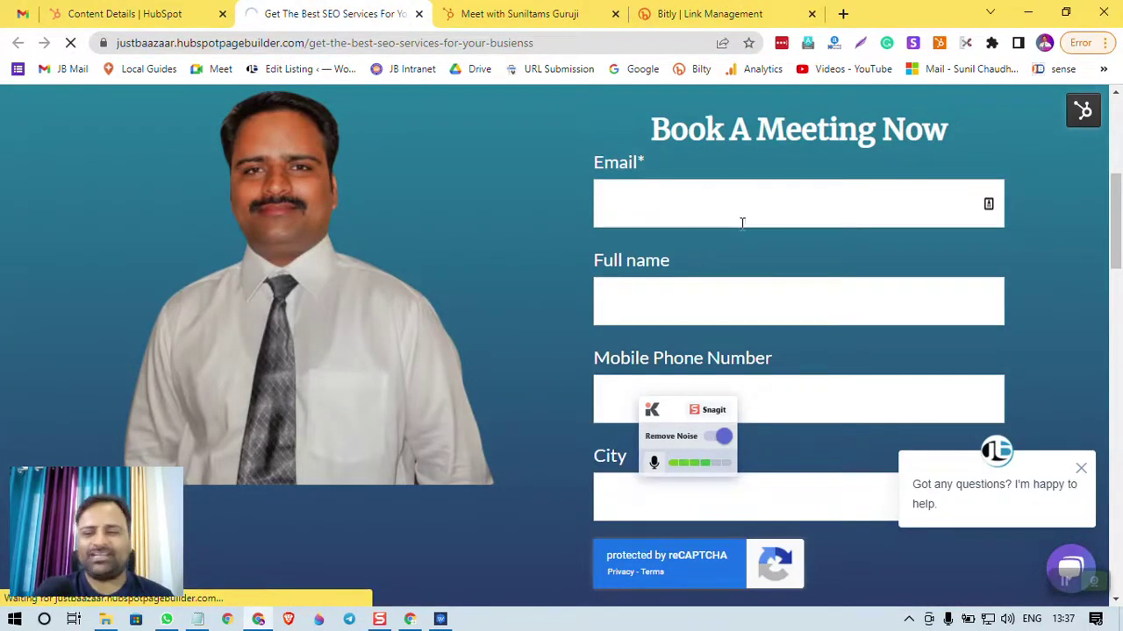